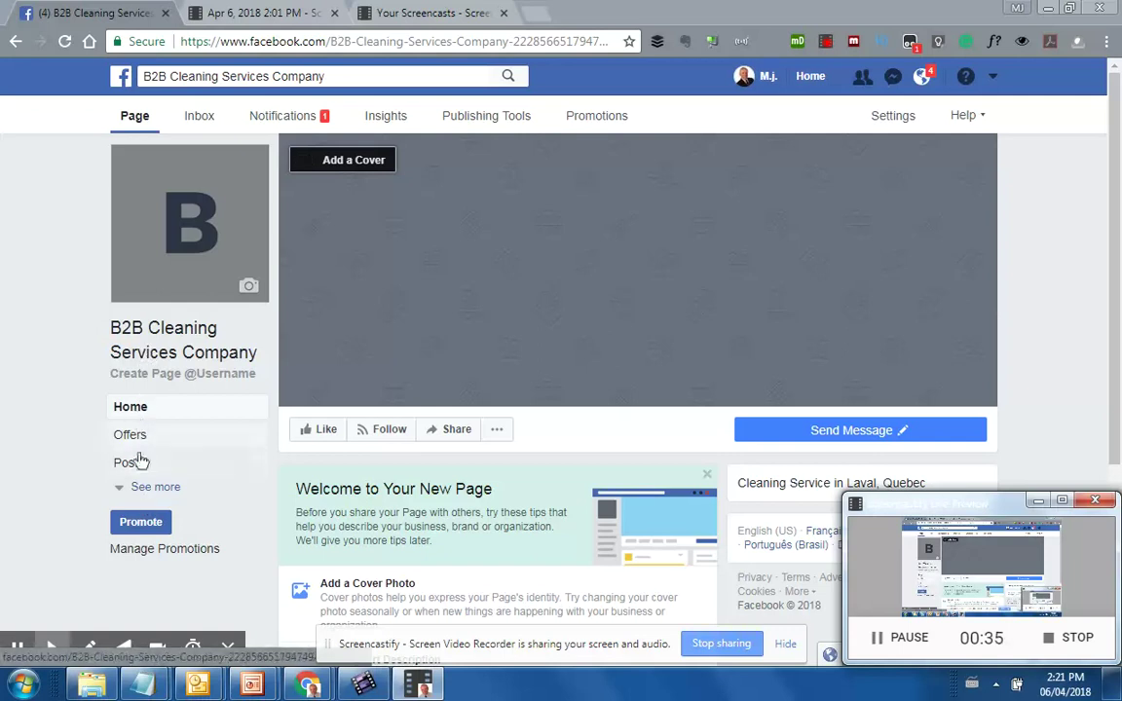
# Expand the page's section list and open the About section at its General information.
pyautogui.click(146, 488)
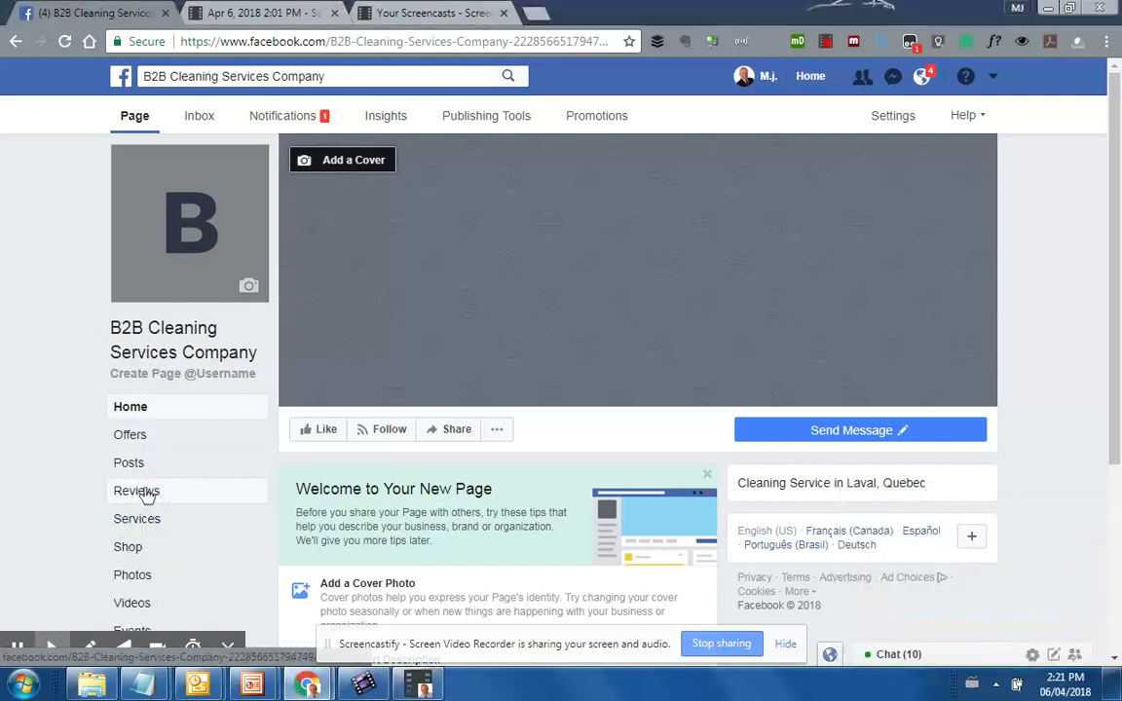
pyautogui.scroll(-3, 226, 431)
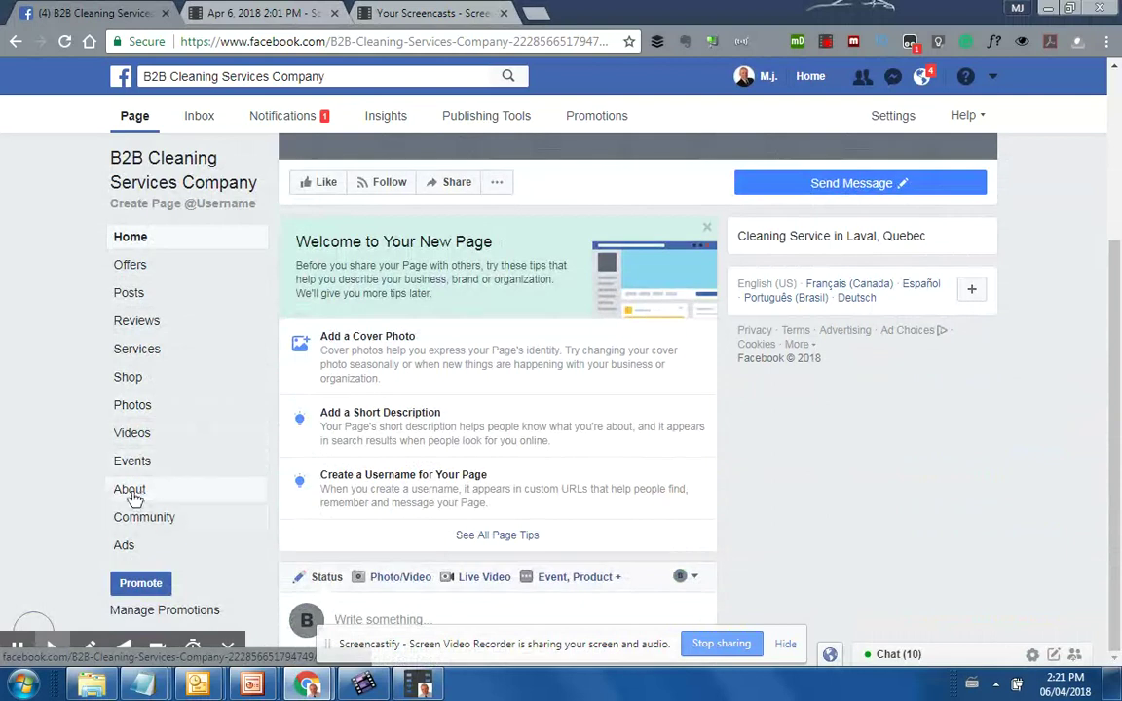
pyautogui.click(131, 491)
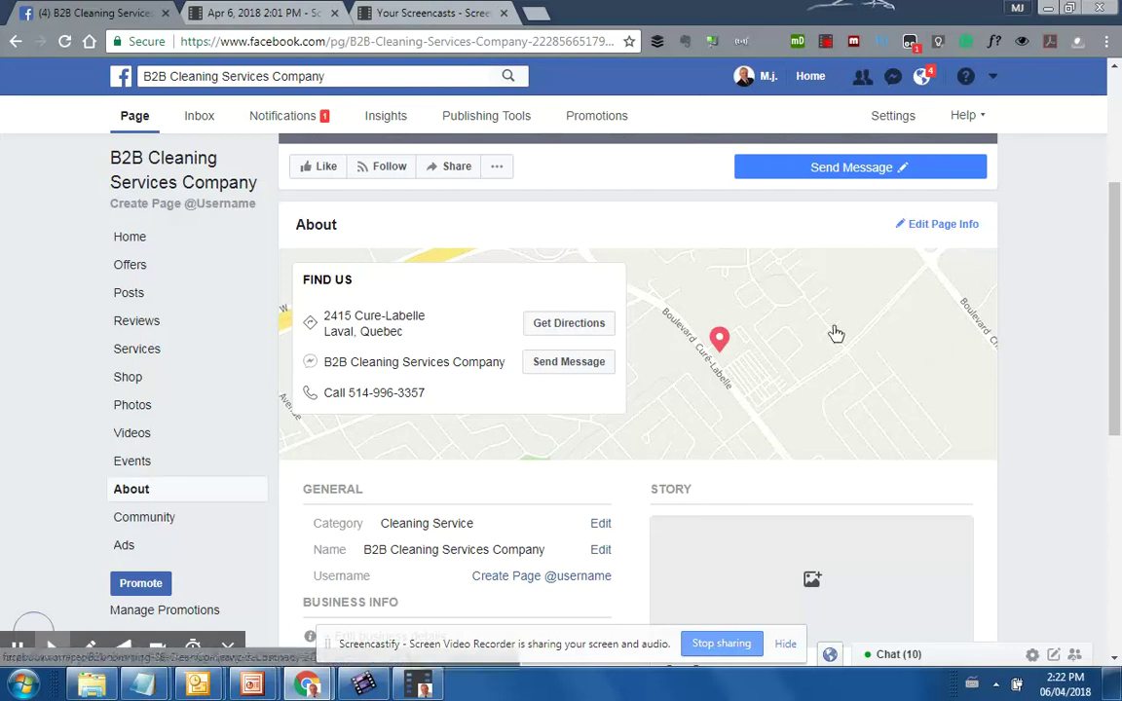
pyautogui.scroll(-2, 834, 333)
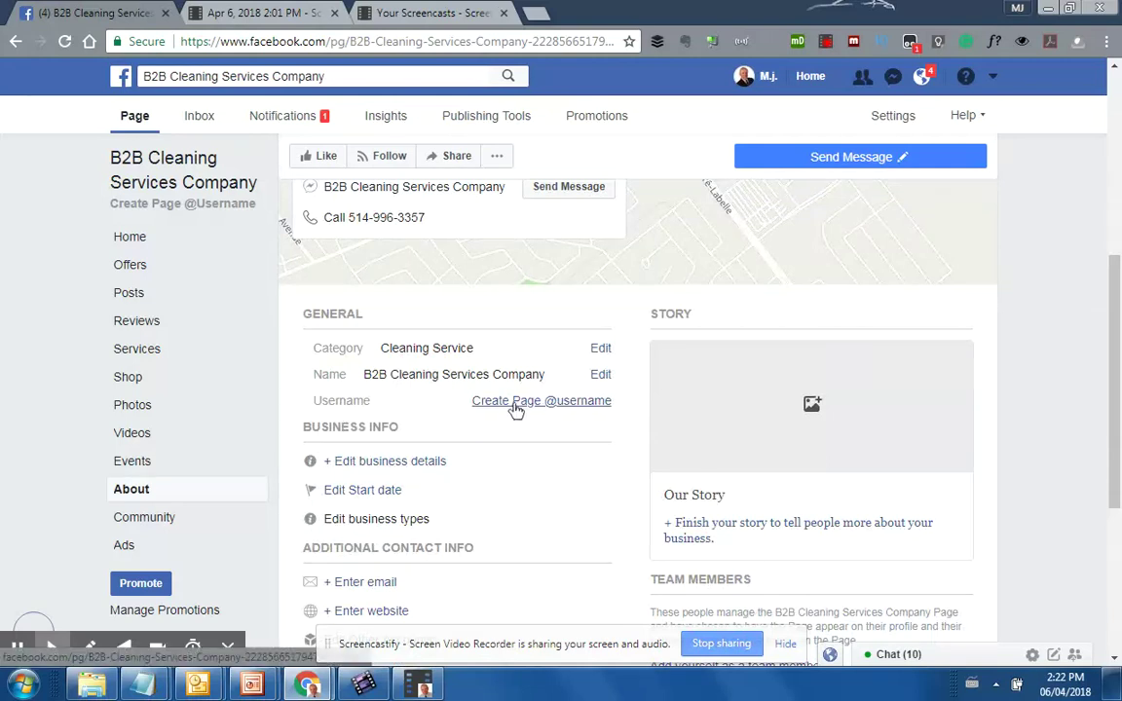
pyautogui.click(578, 404)
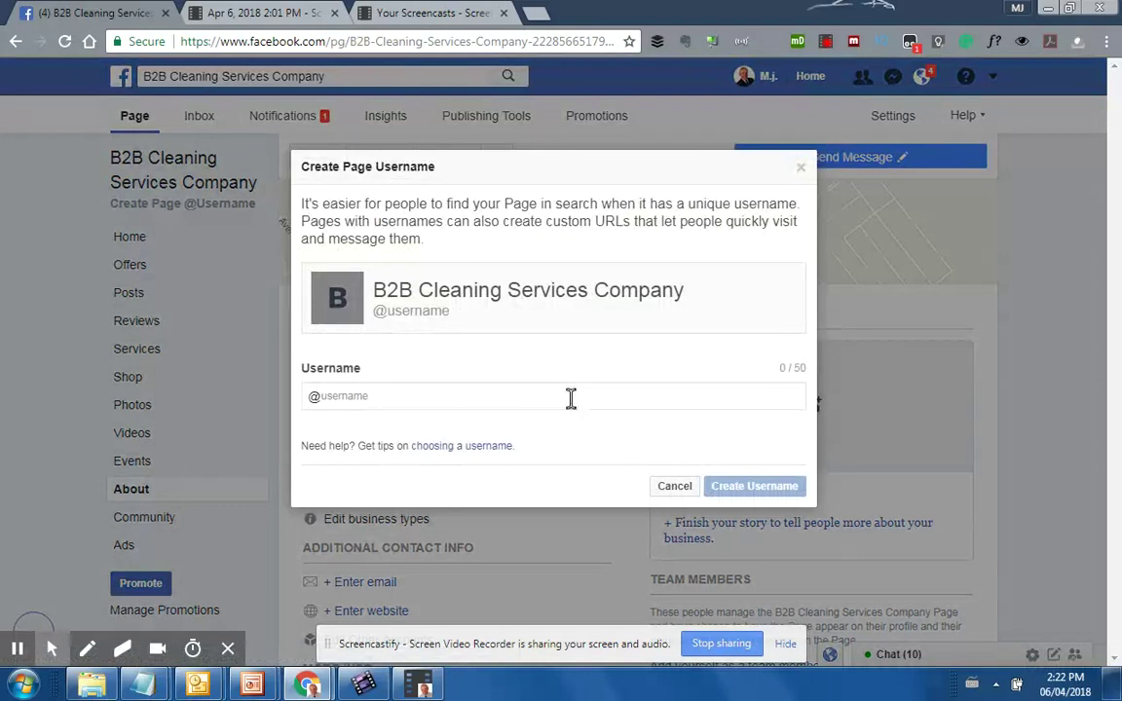
pyautogui.click(352, 393)
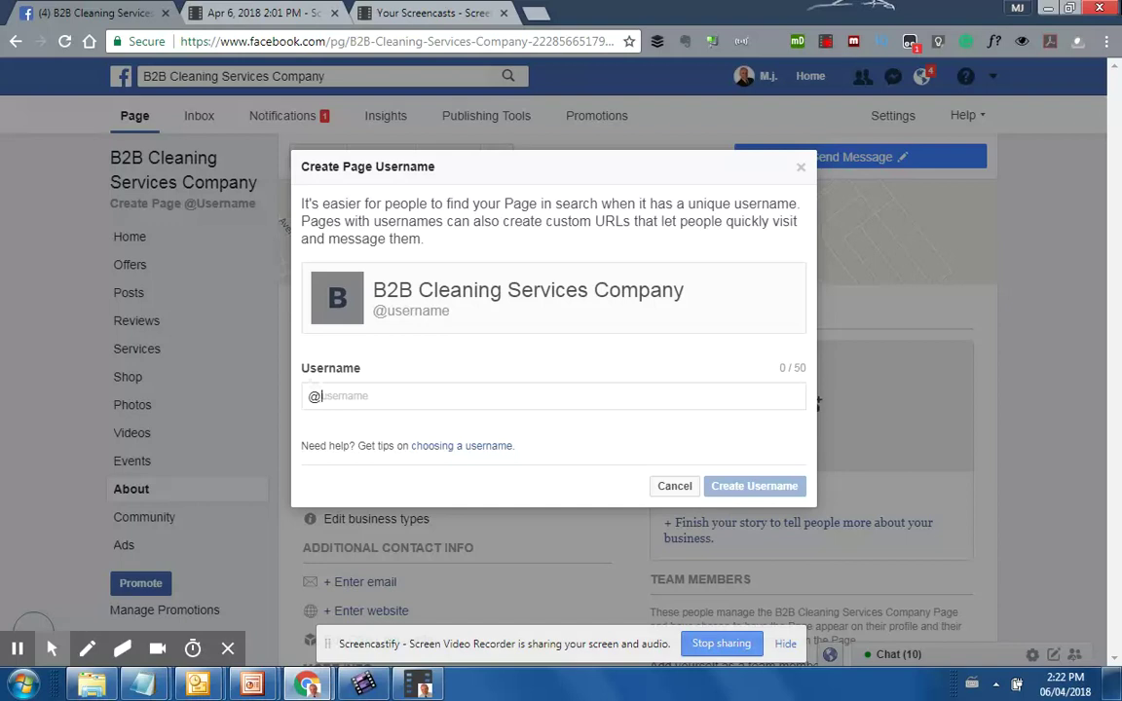
pyautogui.write('cleaninglava')
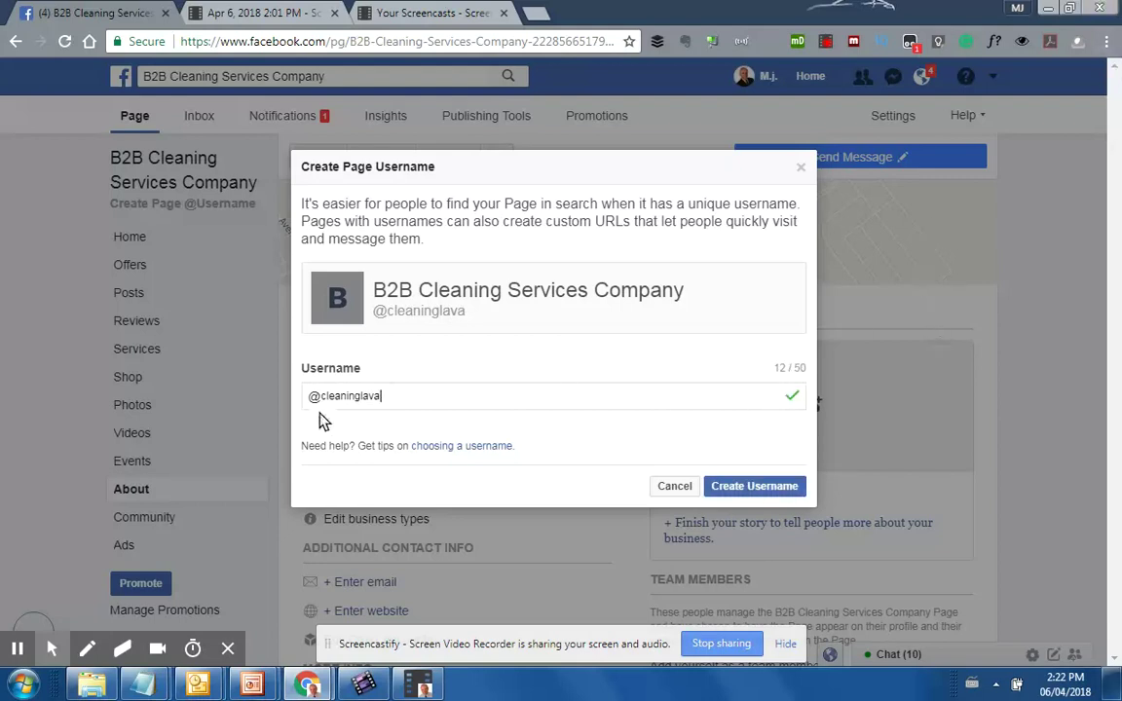
pyautogui.write('l')
pyautogui.click(763, 491)
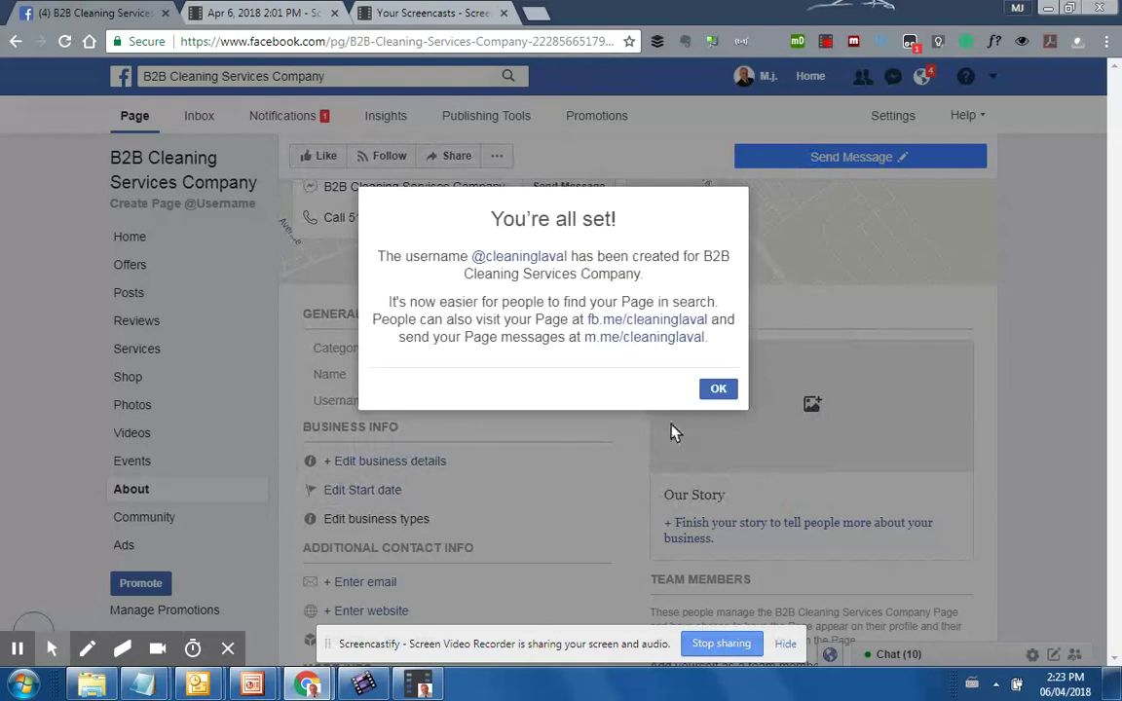
pyautogui.click(717, 390)
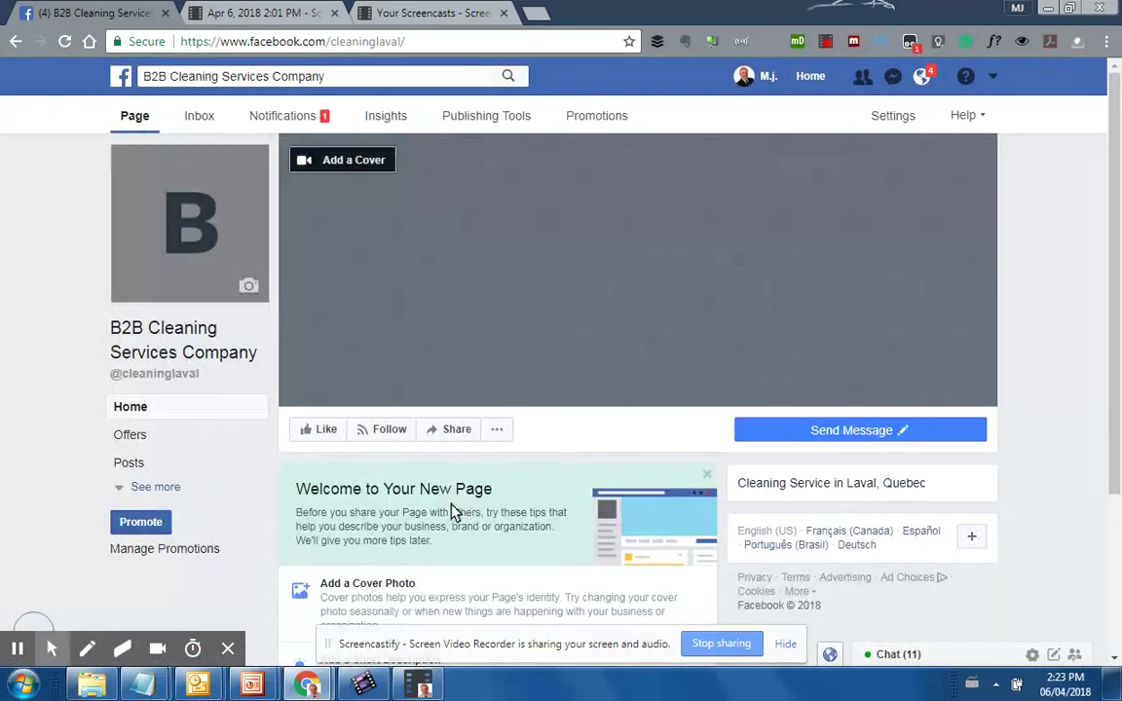
# Reopen the page's About section from the expanded section list and go to its business and contact information.
pyautogui.scroll(-4, 438, 521)
pyautogui.scroll(1, 430, 434)
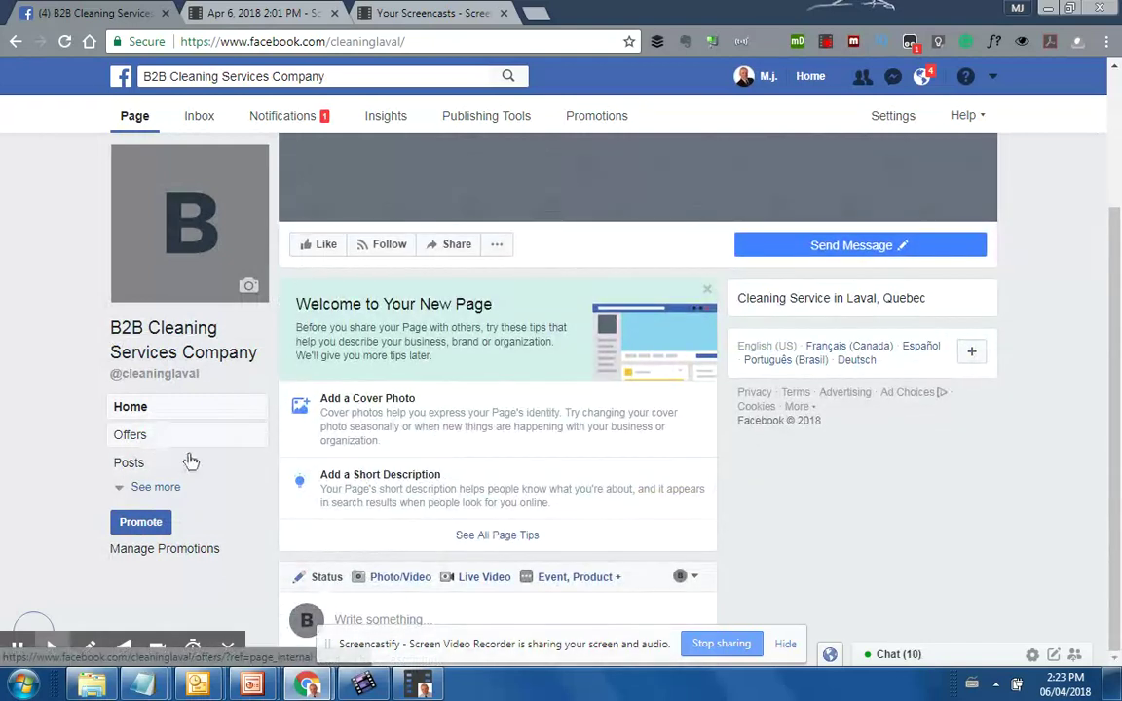
pyautogui.click(151, 488)
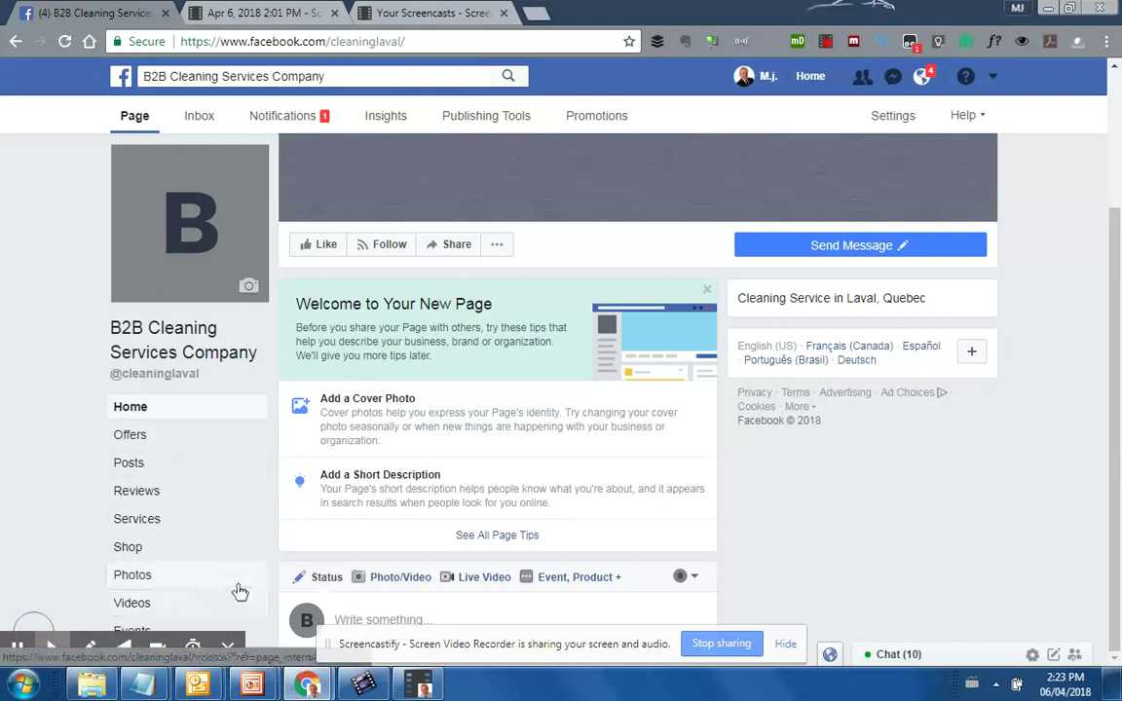
pyautogui.scroll(2, 233, 543)
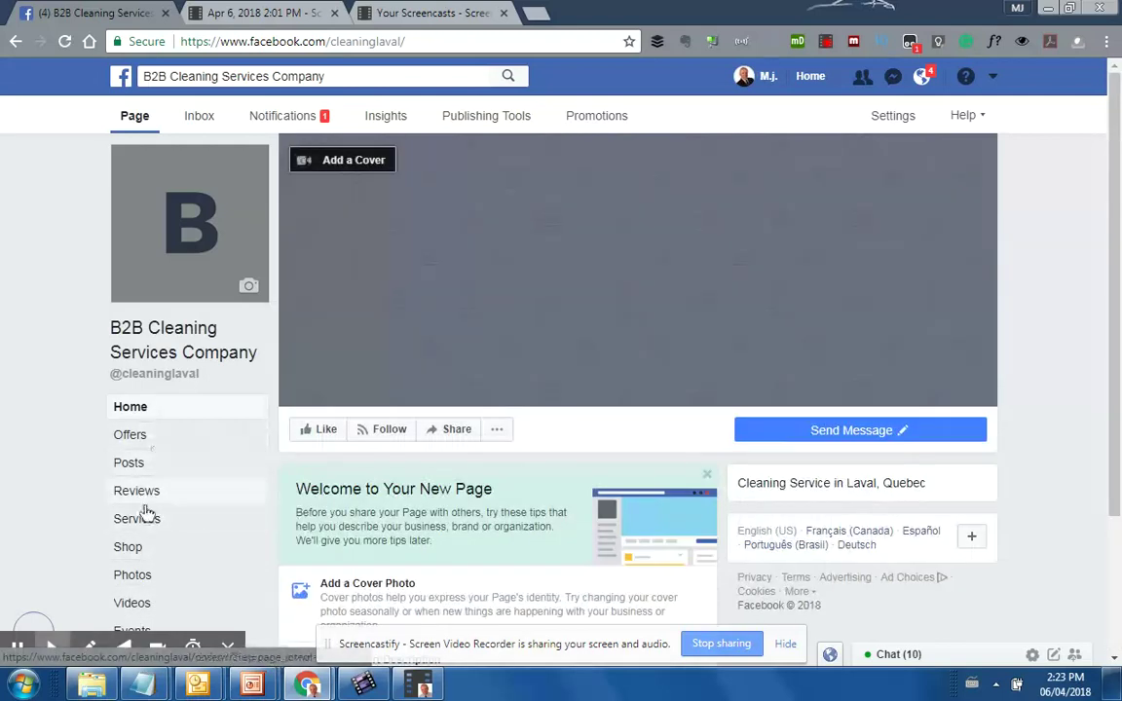
pyautogui.scroll(-2, 145, 543)
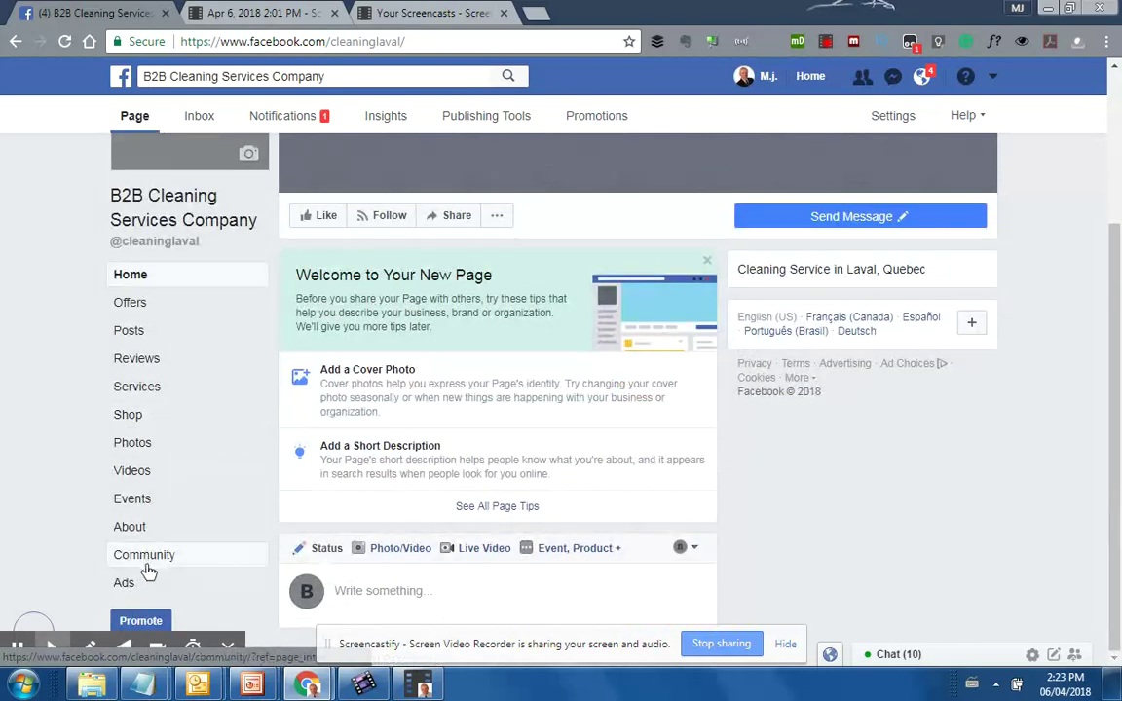
pyautogui.click(128, 527)
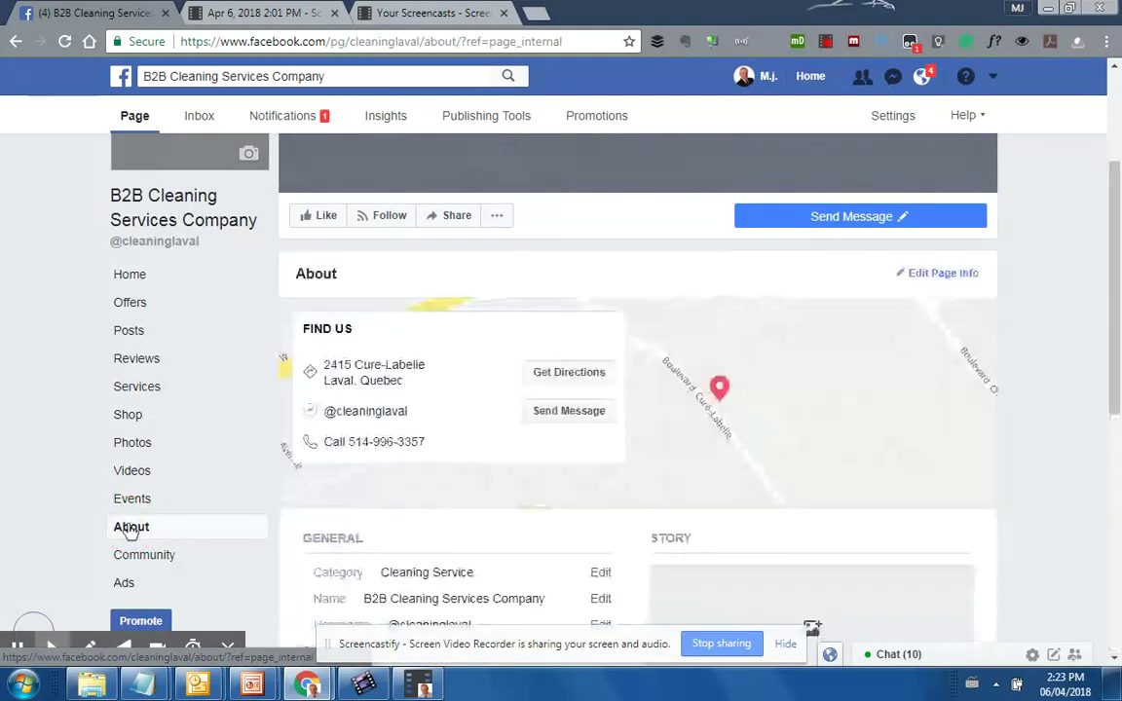
pyautogui.scroll(-2, 838, 450)
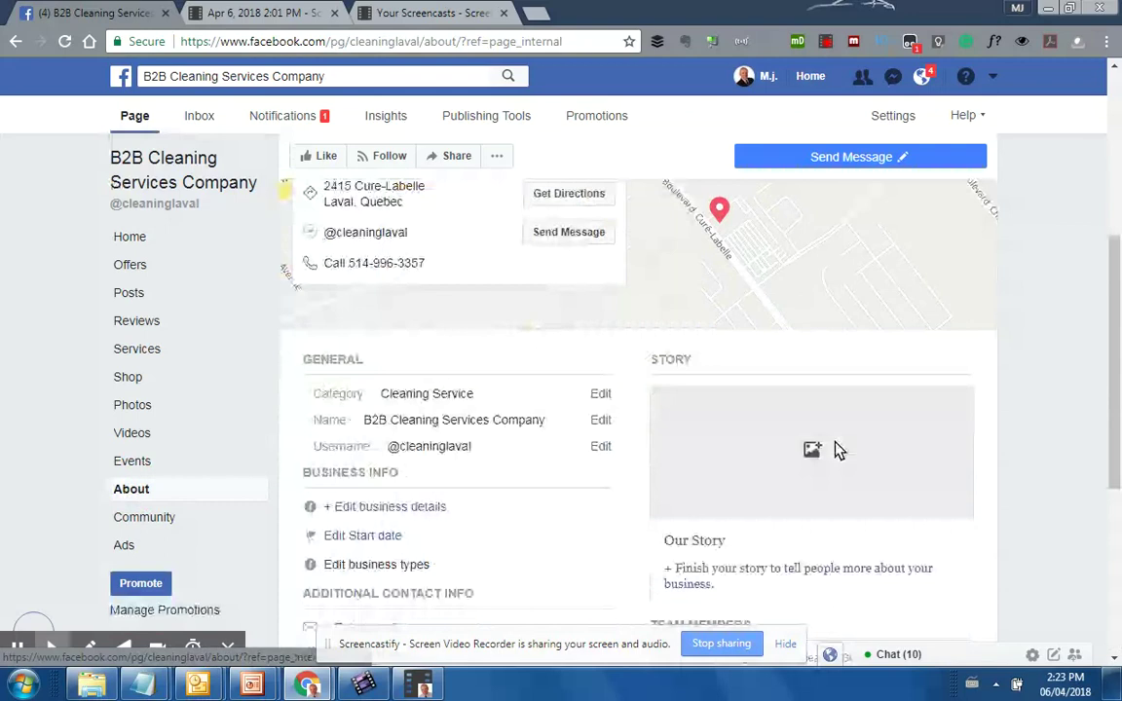
pyautogui.scroll(-1, 837, 450)
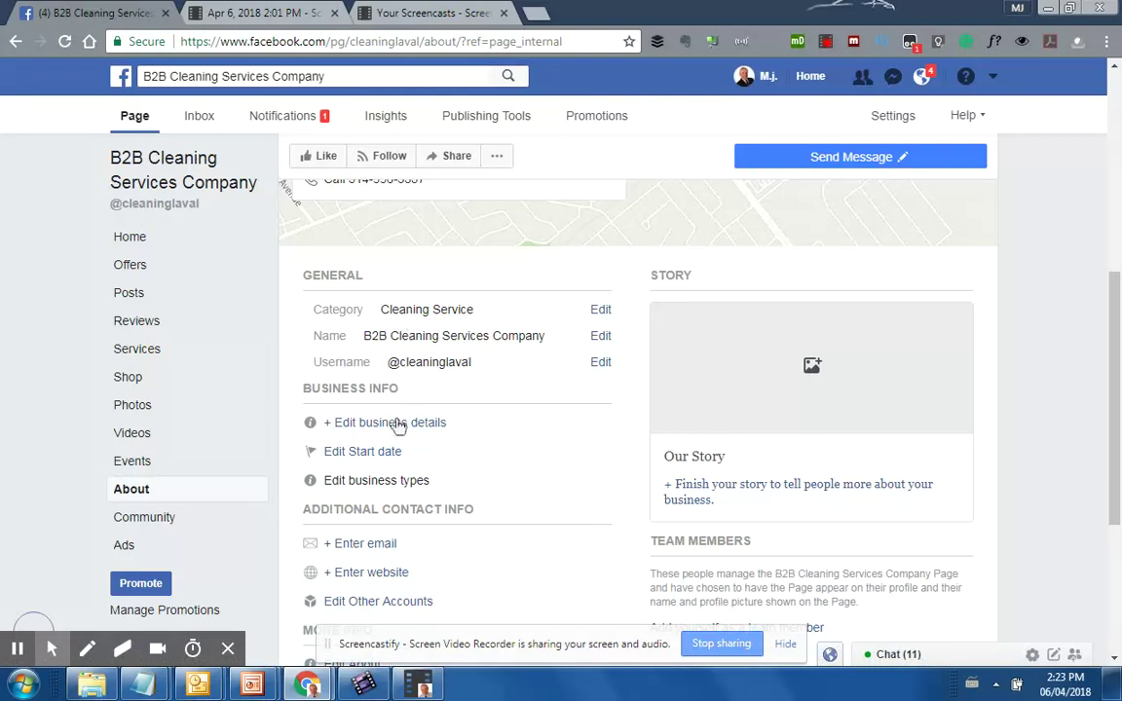
pyautogui.click(361, 575)
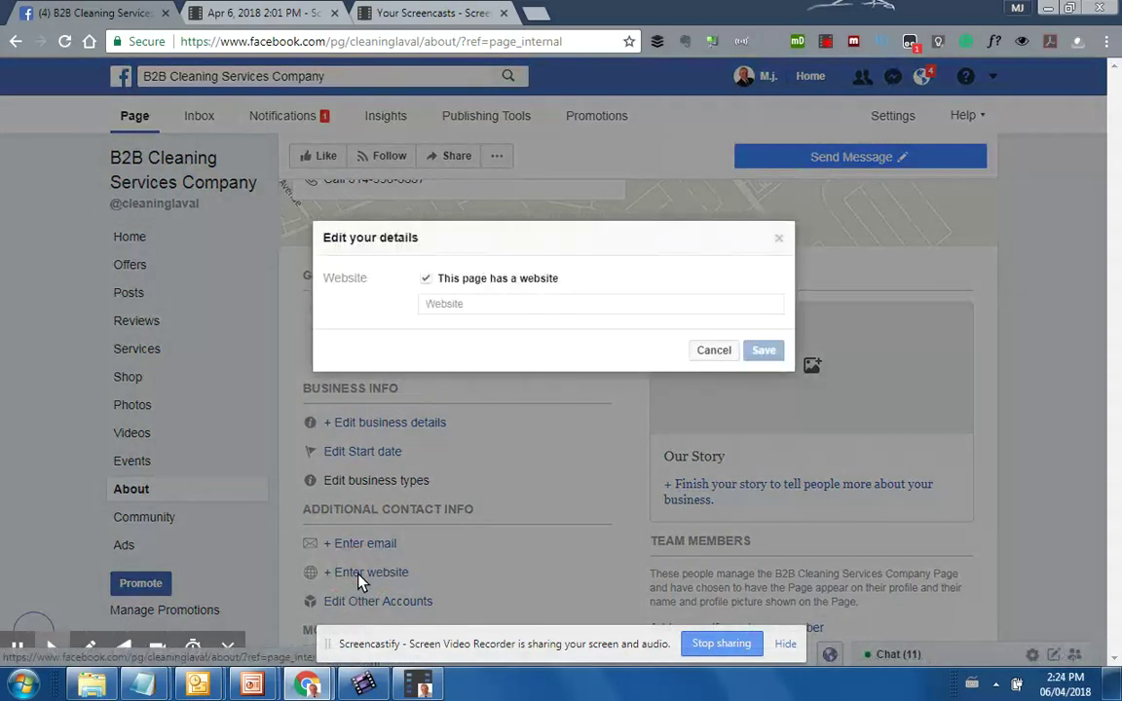
pyautogui.click(439, 303)
pyautogui.write('htt')
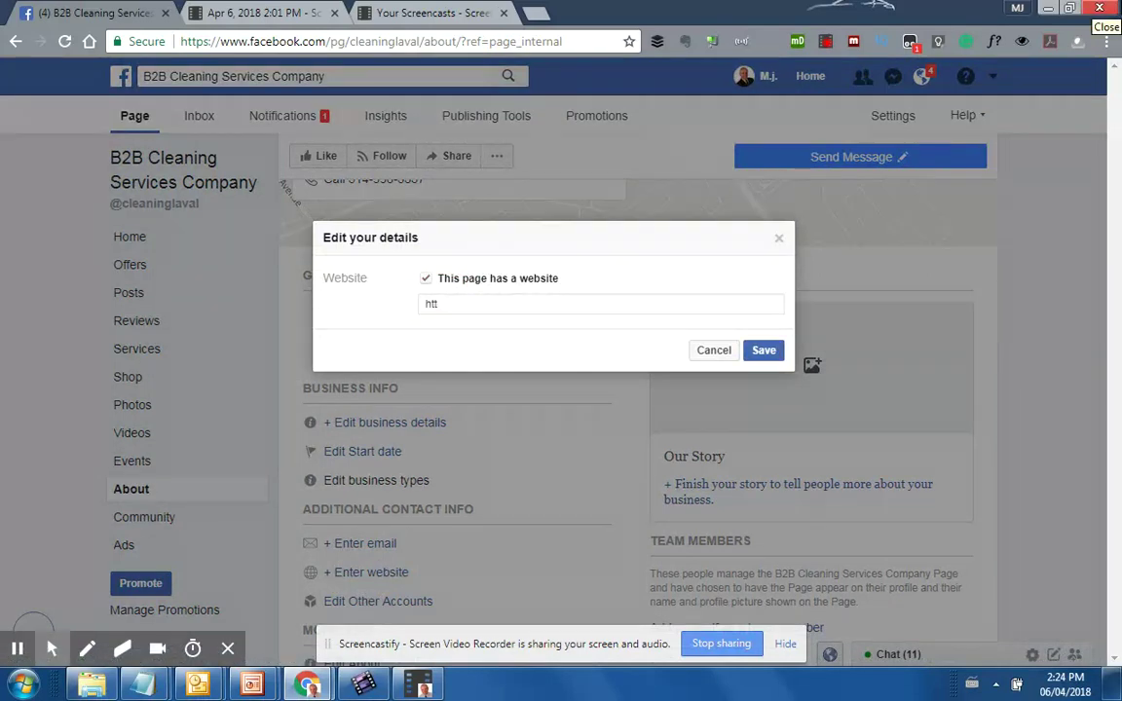
pyautogui.write('ps://')
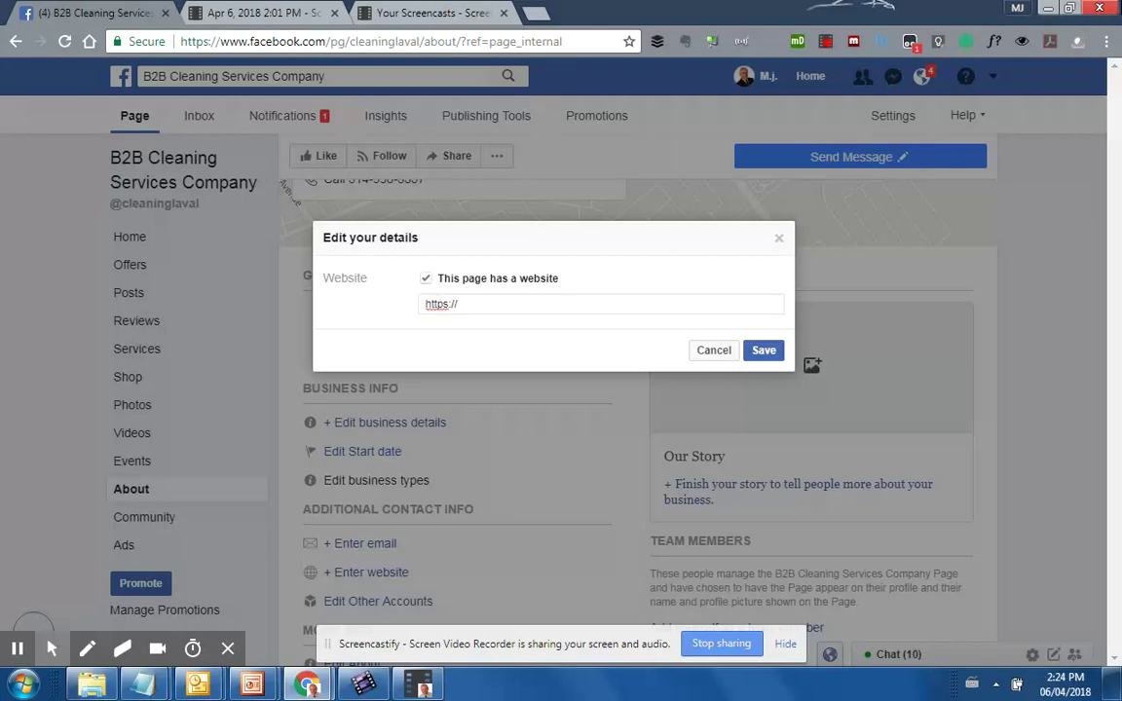
pyautogui.click(711, 354)
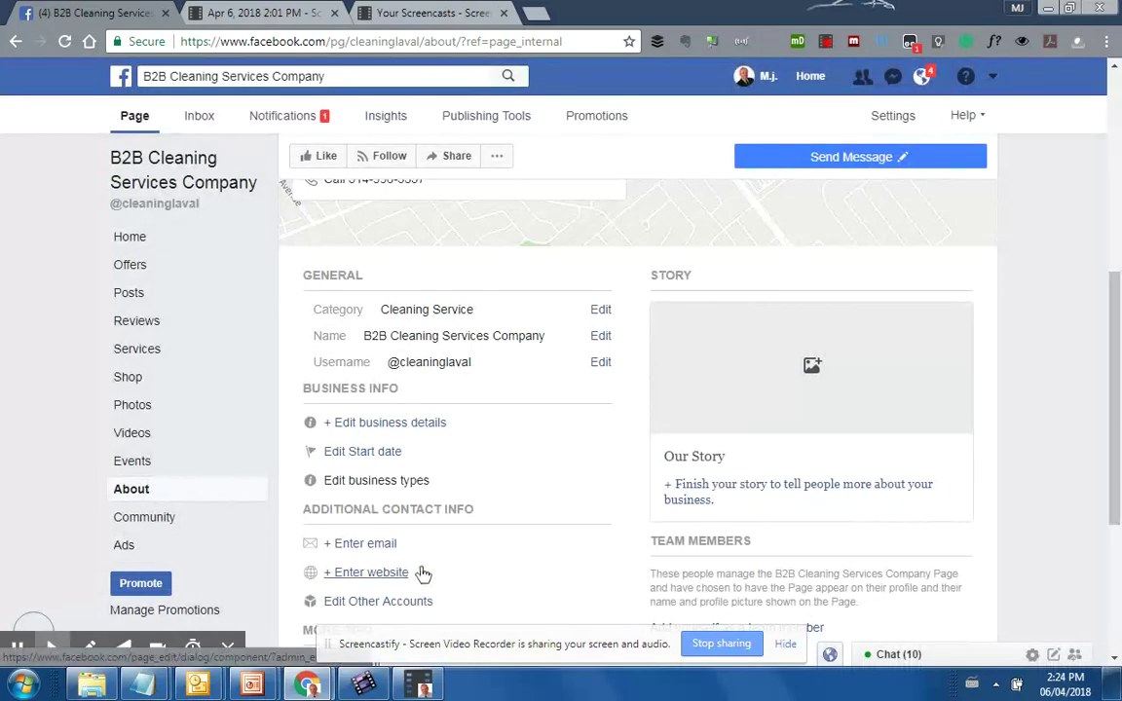
# Set the business start date to October 2014, leaving its type unspecified, and save it.
pyautogui.click(379, 453)
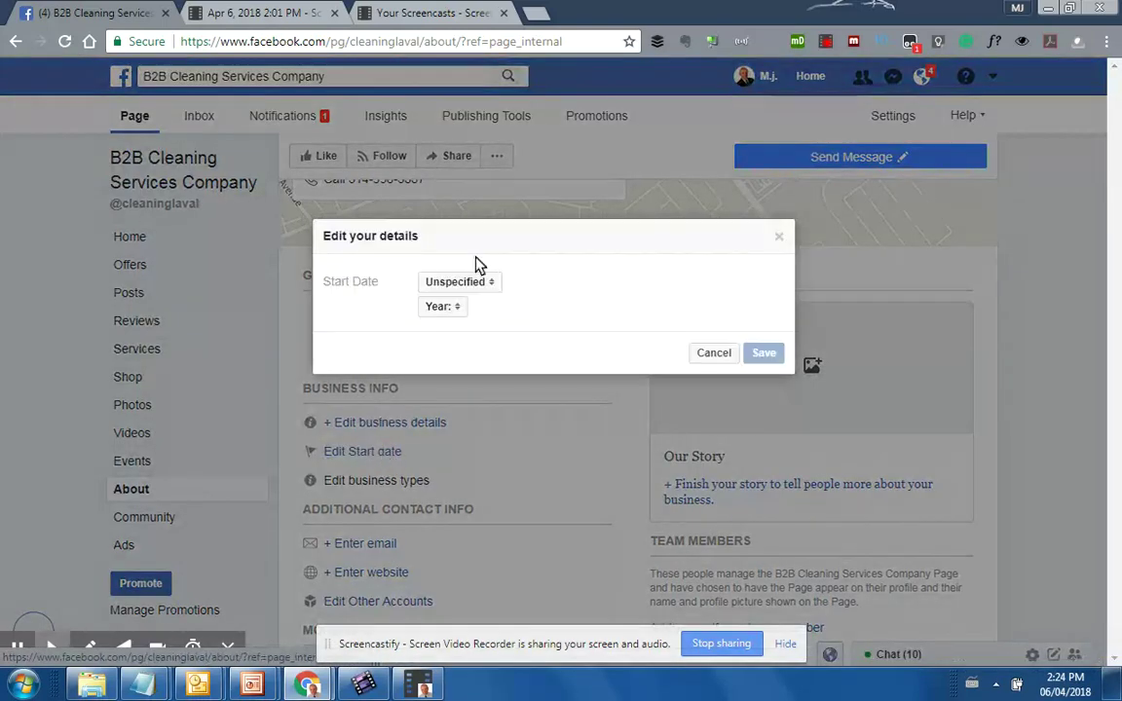
pyautogui.click(450, 309)
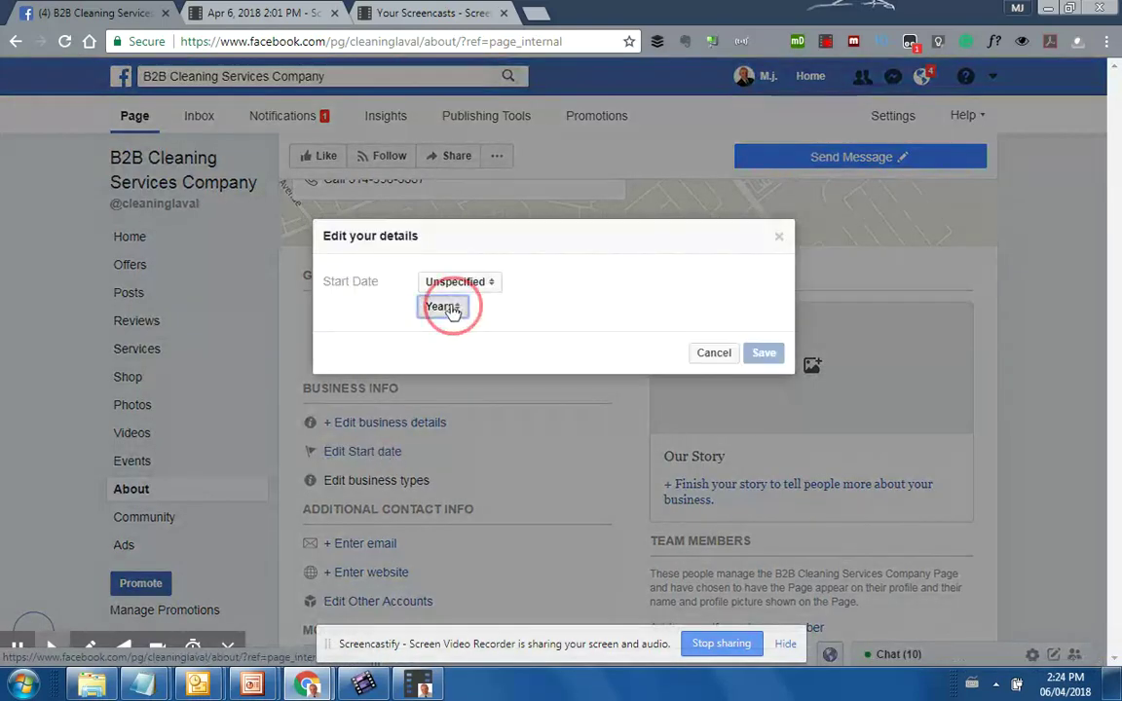
pyautogui.click(471, 305)
pyautogui.click(460, 307)
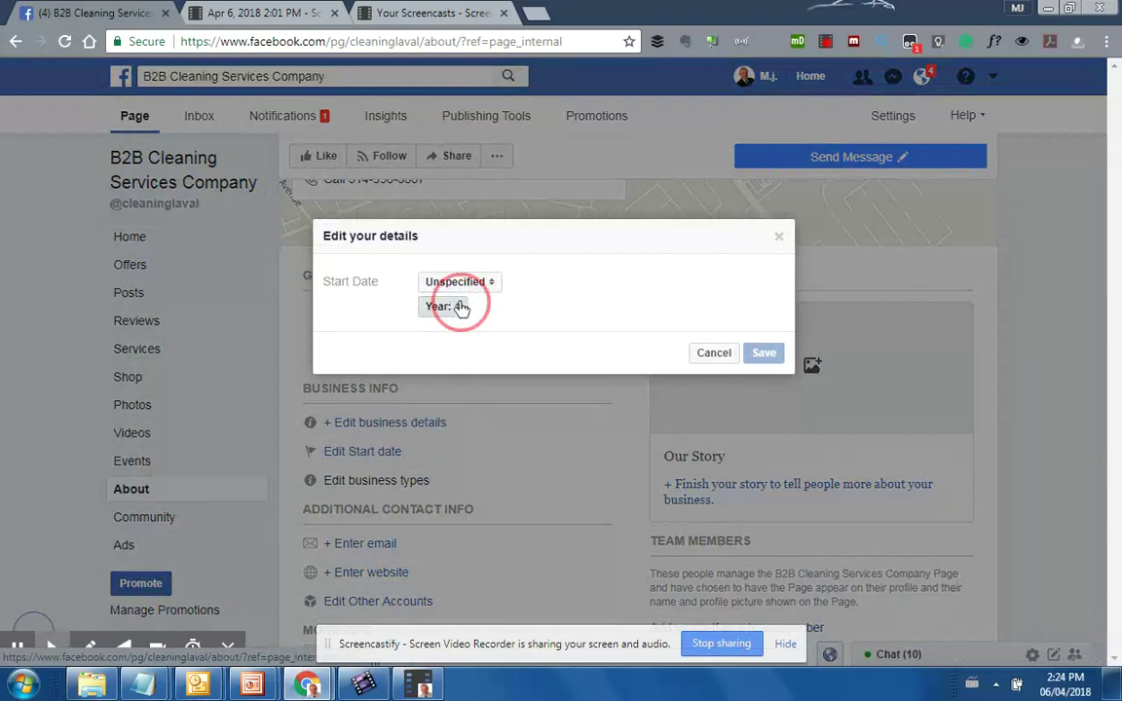
pyautogui.click(457, 316)
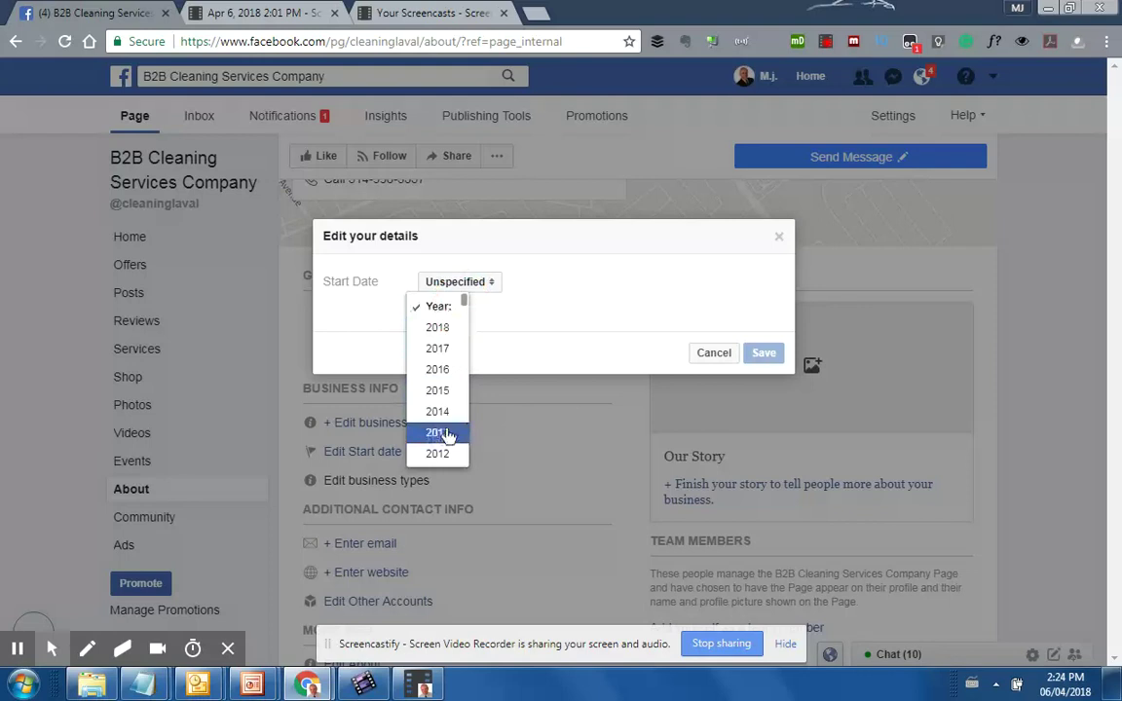
pyautogui.click(438, 412)
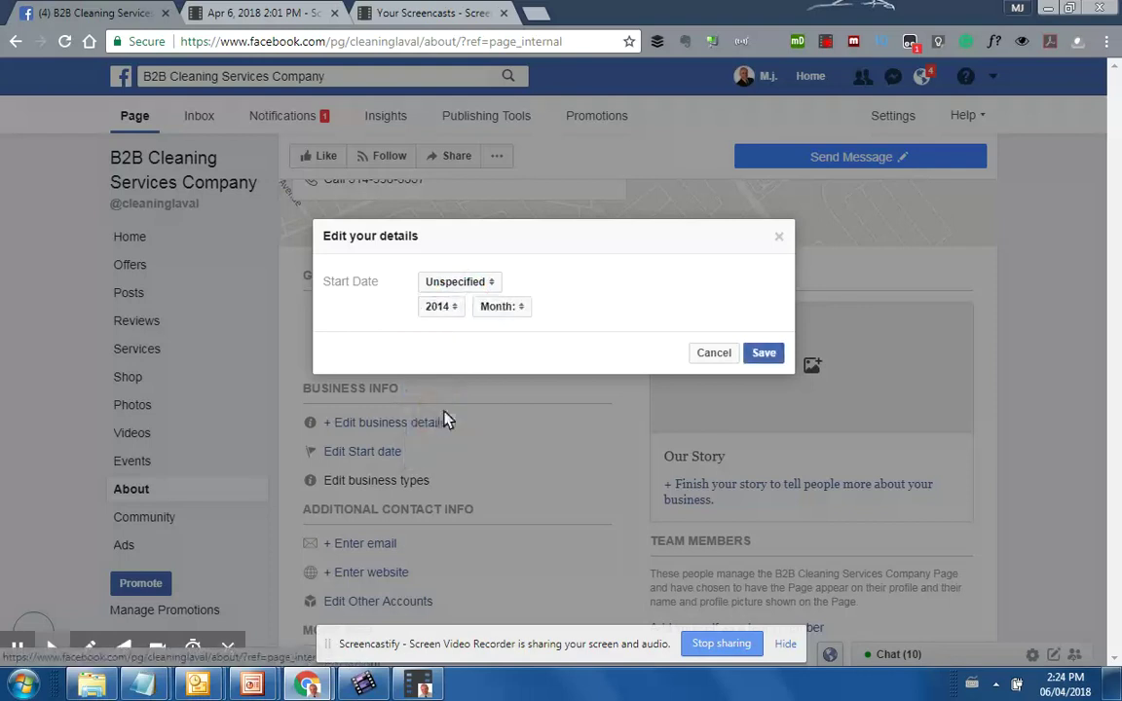
pyautogui.click(501, 310)
pyautogui.click(499, 368)
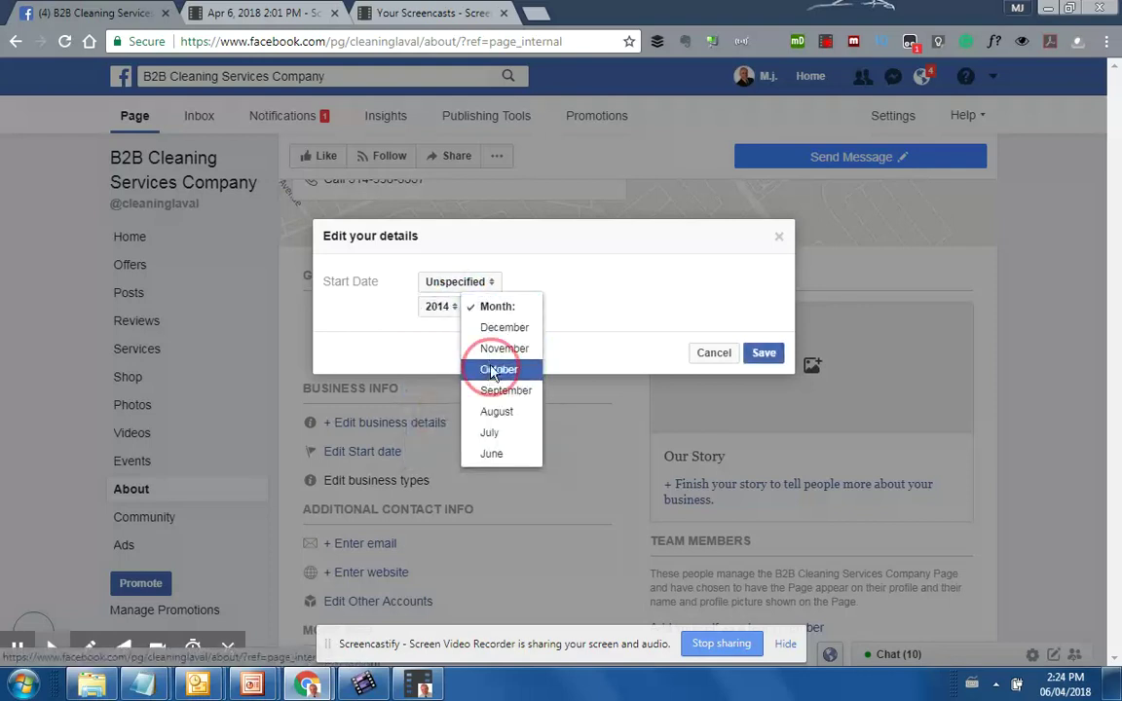
pyautogui.click(764, 352)
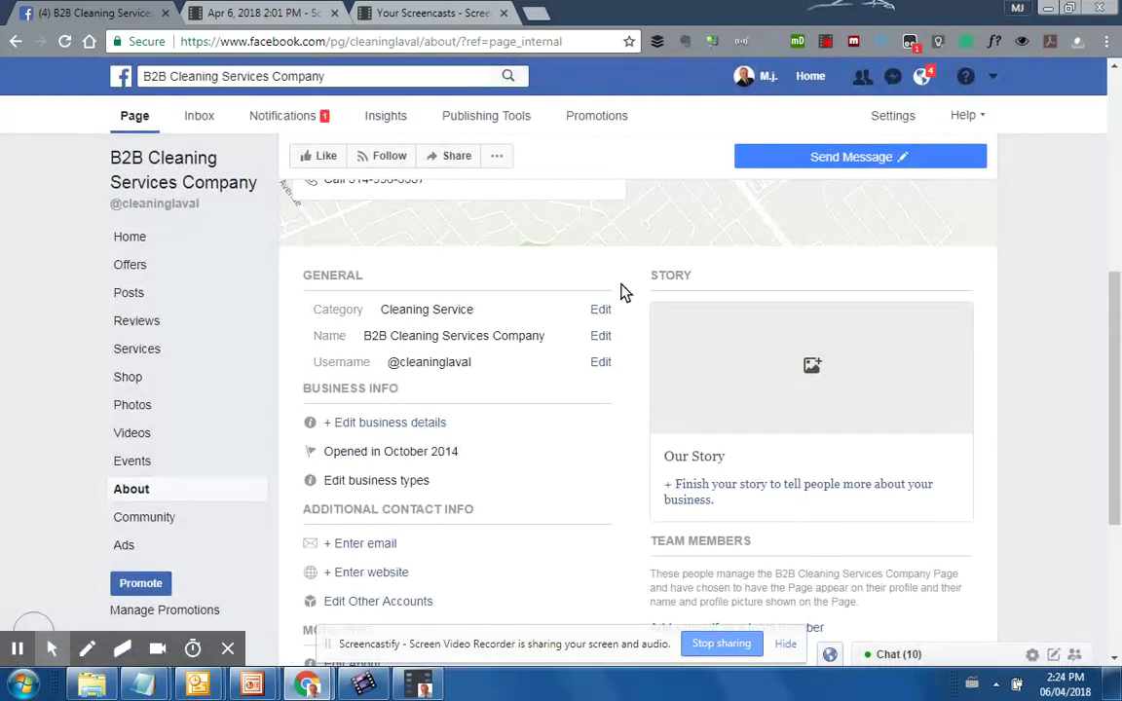
# Review the additional contact and More Info entries, and look at the upload options for adding a menu.
pyautogui.scroll(-3, 628, 385)
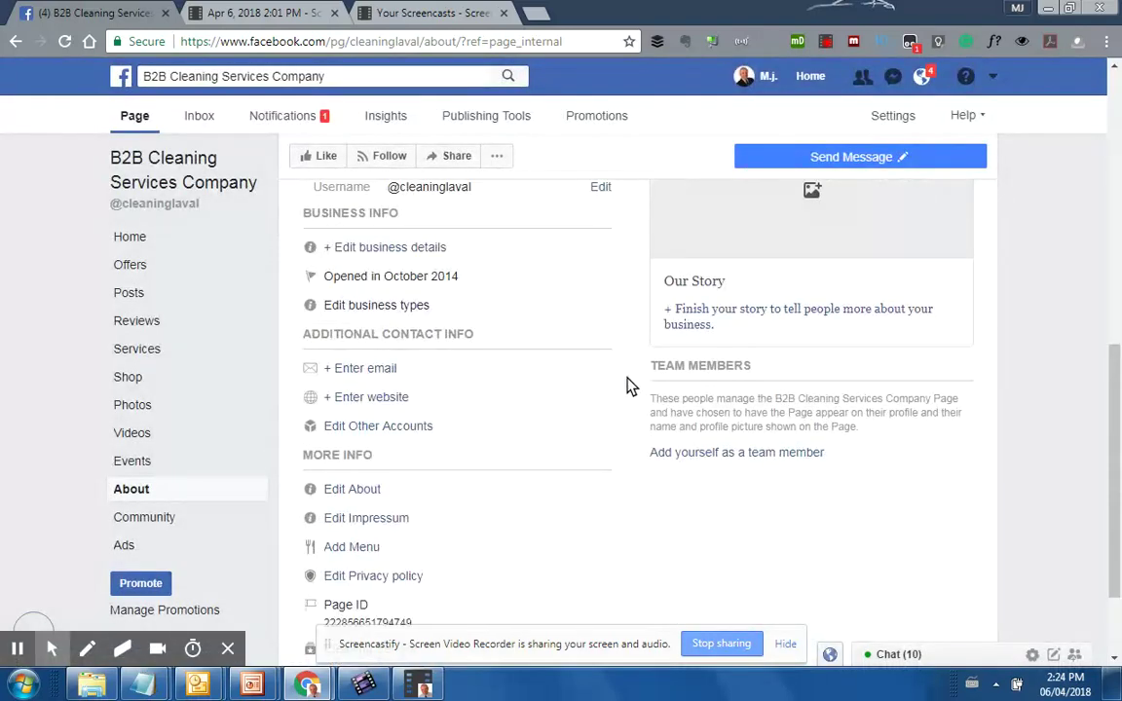
pyautogui.scroll(2, 623, 383)
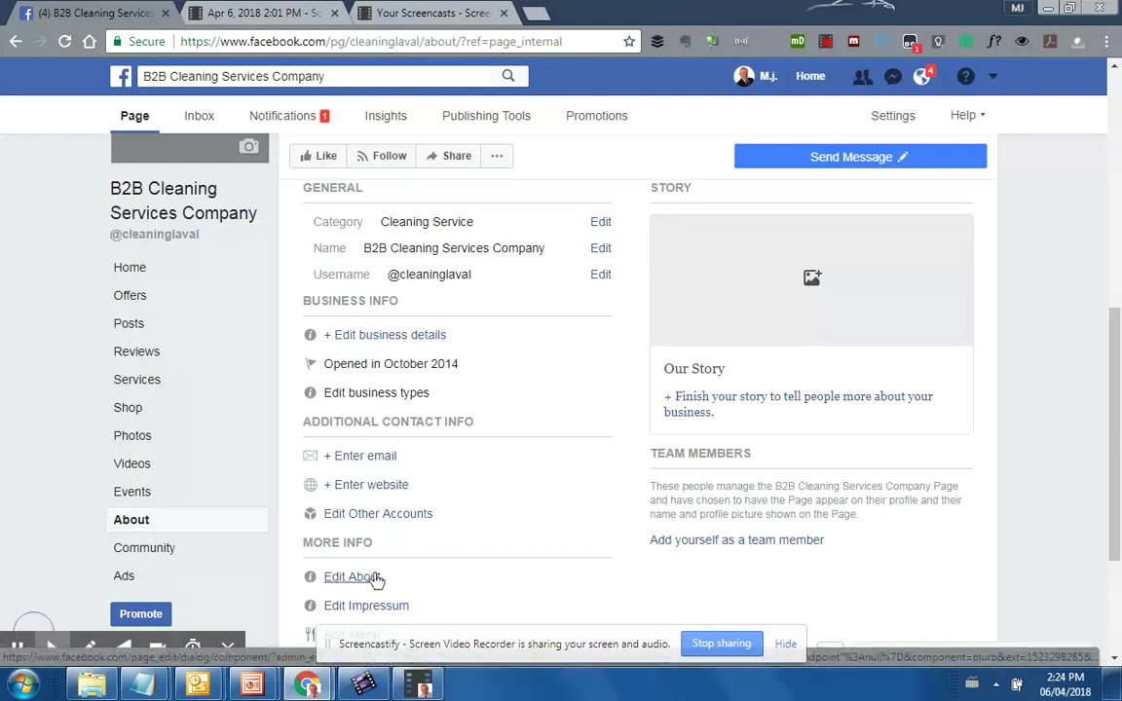
pyautogui.scroll(-3, 376, 580)
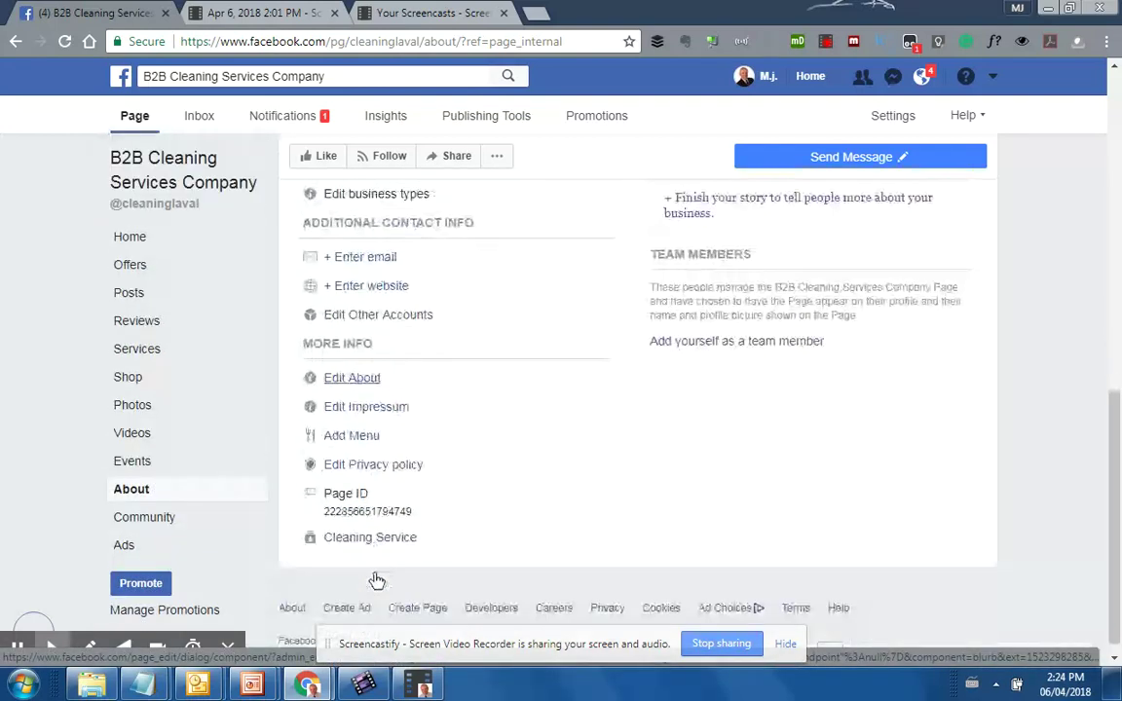
pyautogui.click(335, 422)
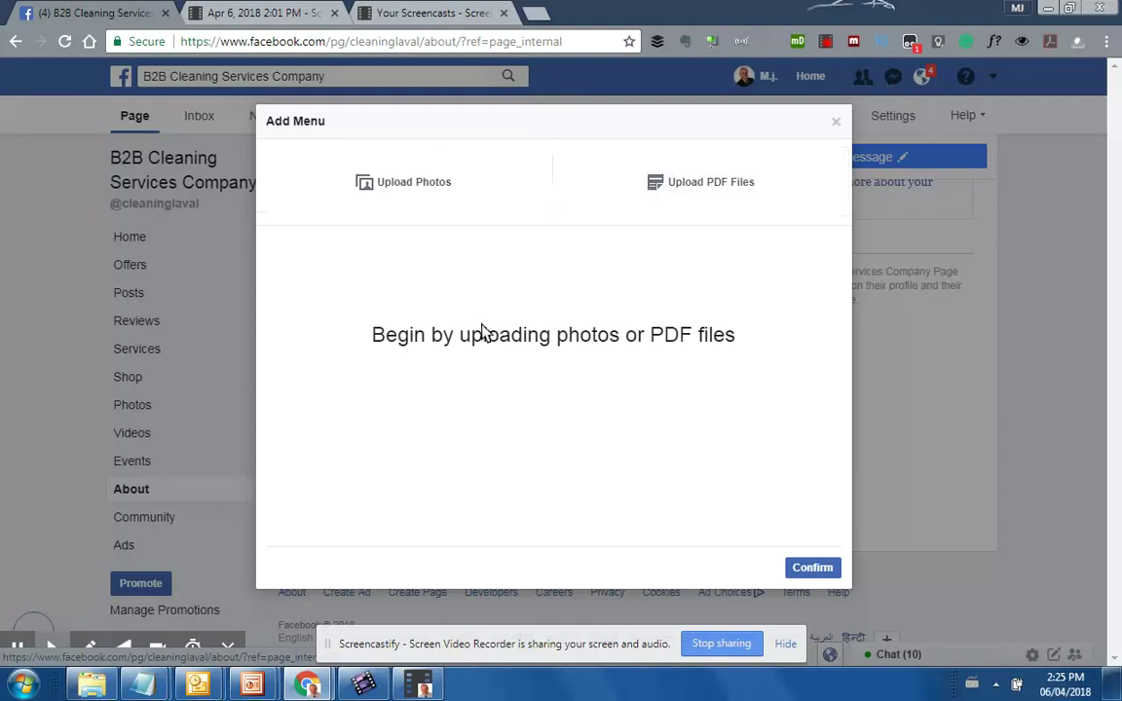
pyautogui.click(840, 122)
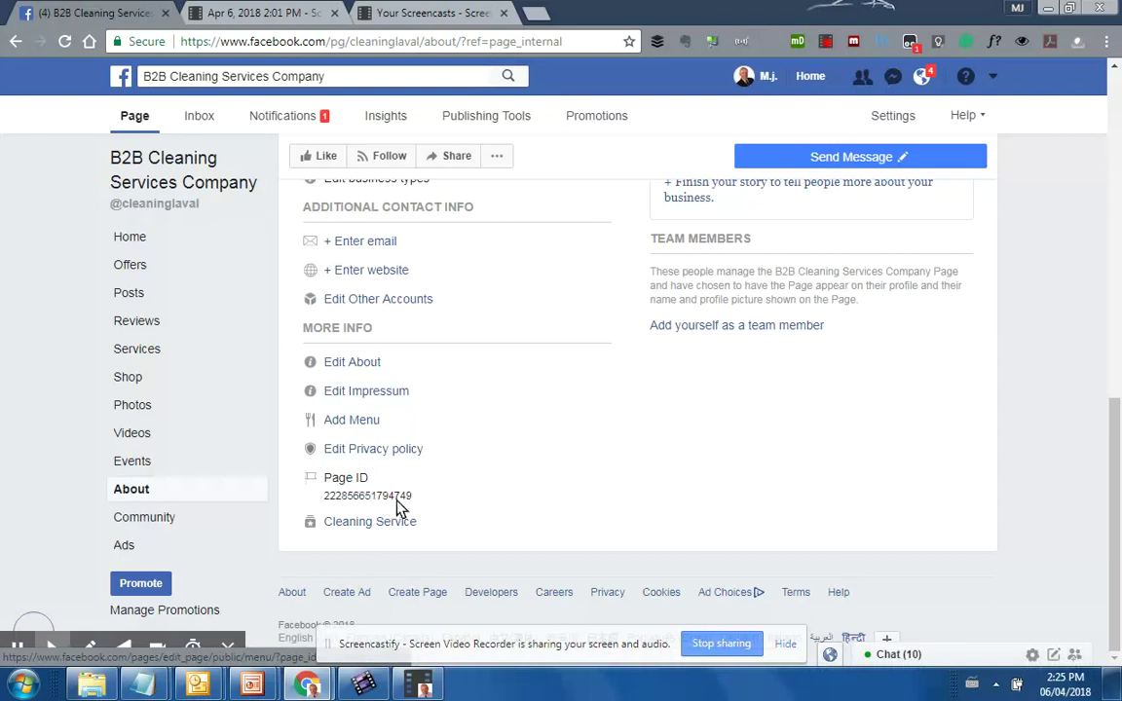
# View the pages listed under the Cleaning Service category and return to the page's About section.
pyautogui.click(356, 526)
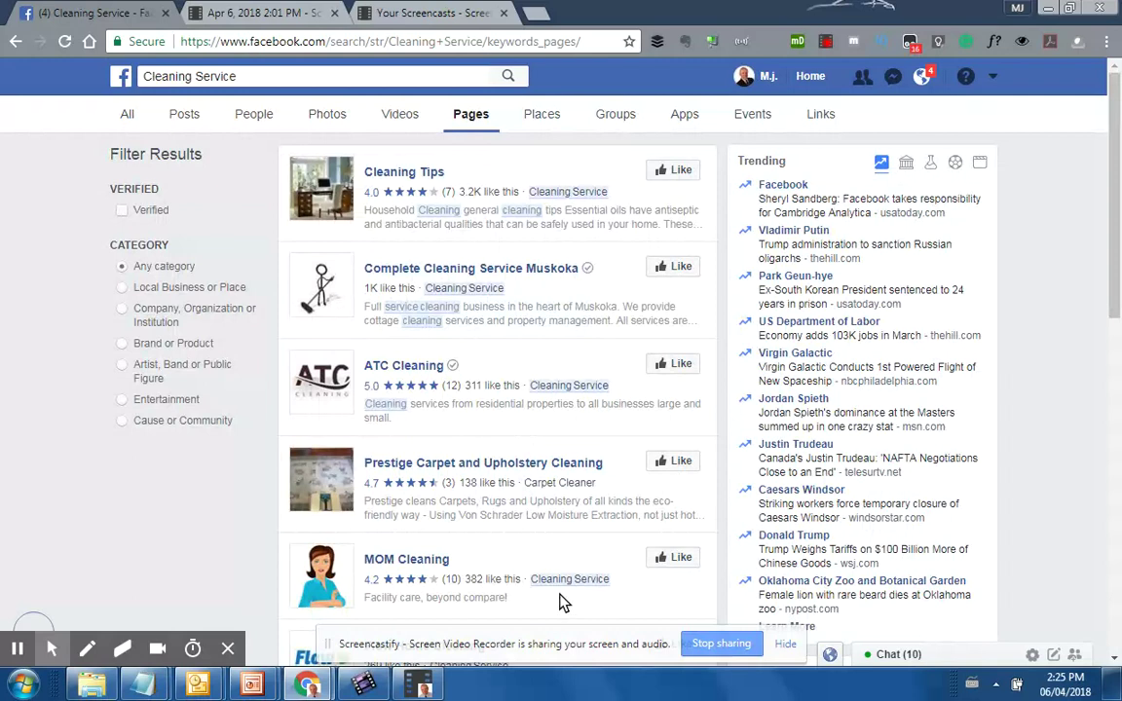
pyautogui.click(14, 42)
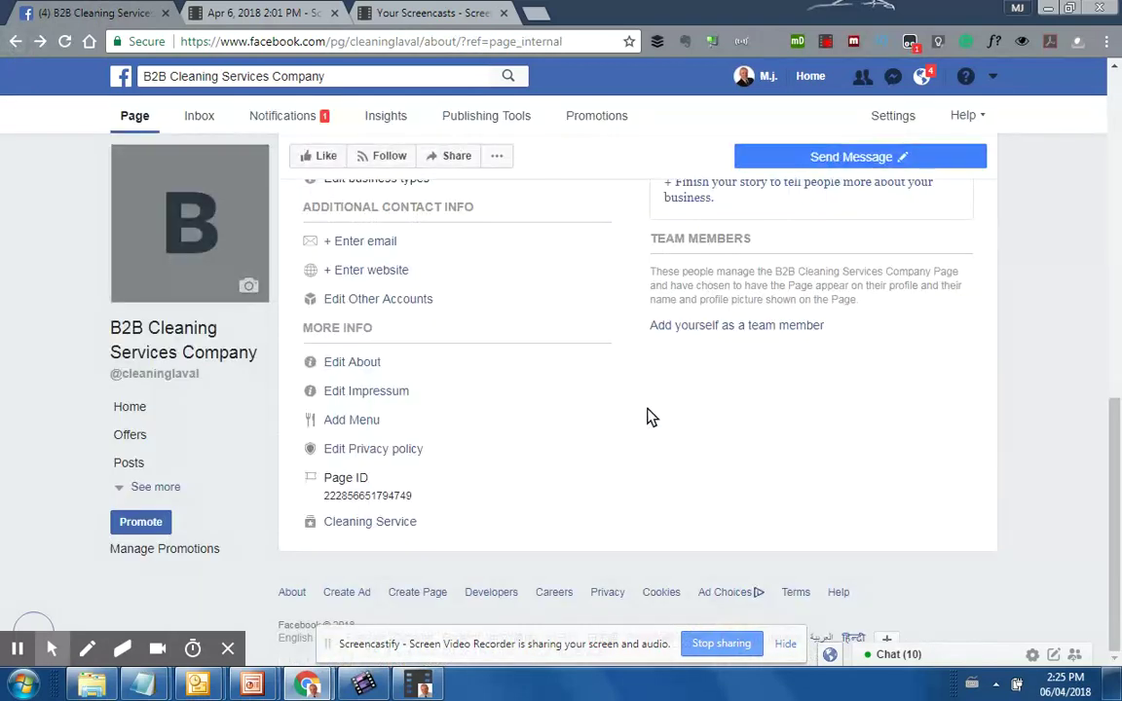
pyautogui.scroll(5, 731, 465)
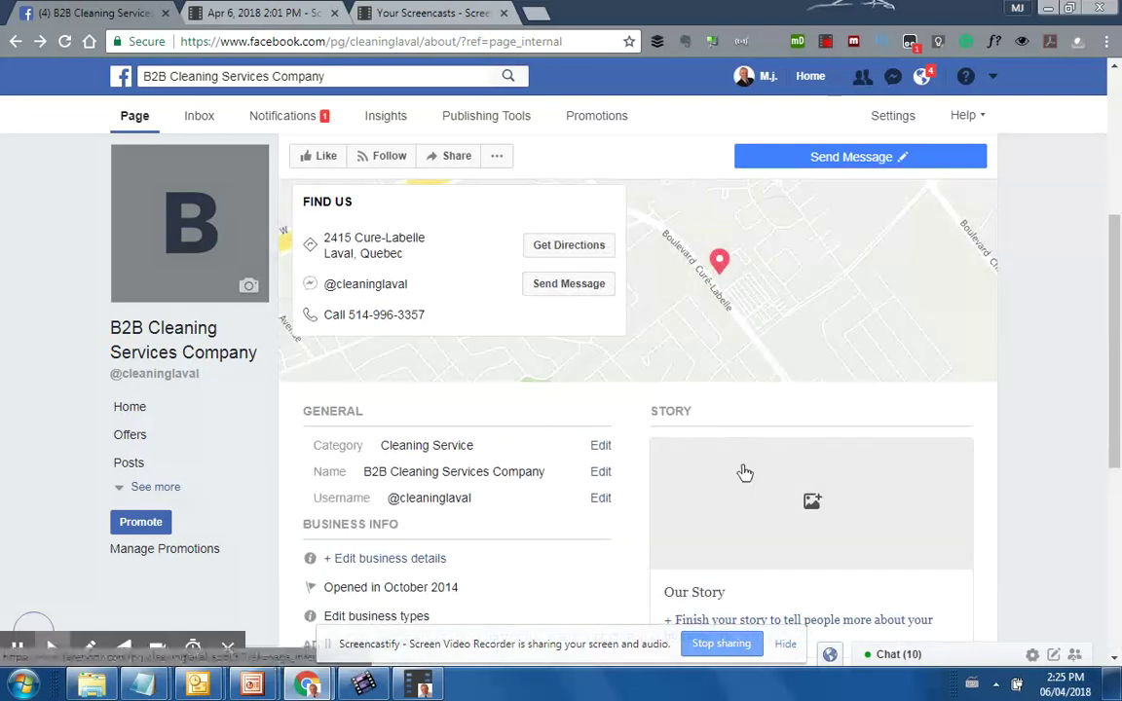
# Open the Our Story editor, look over its photo, title, text and publishing options, and close it without adding content.
pyautogui.scroll(-1, 774, 485)
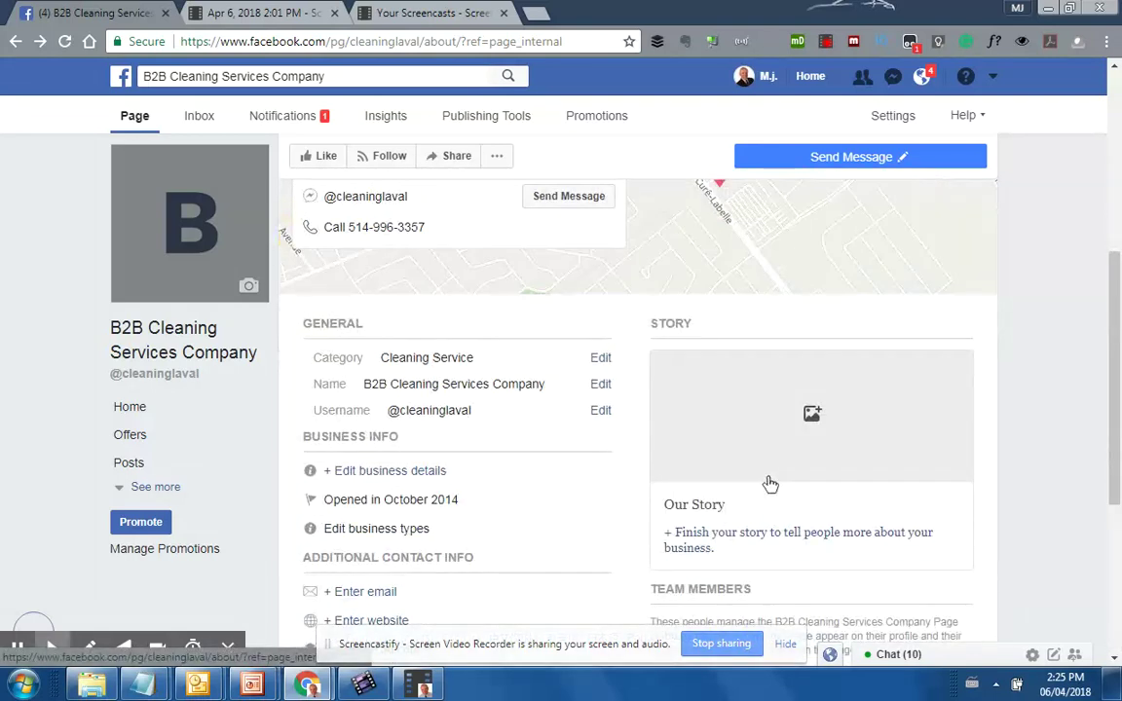
pyautogui.click(698, 508)
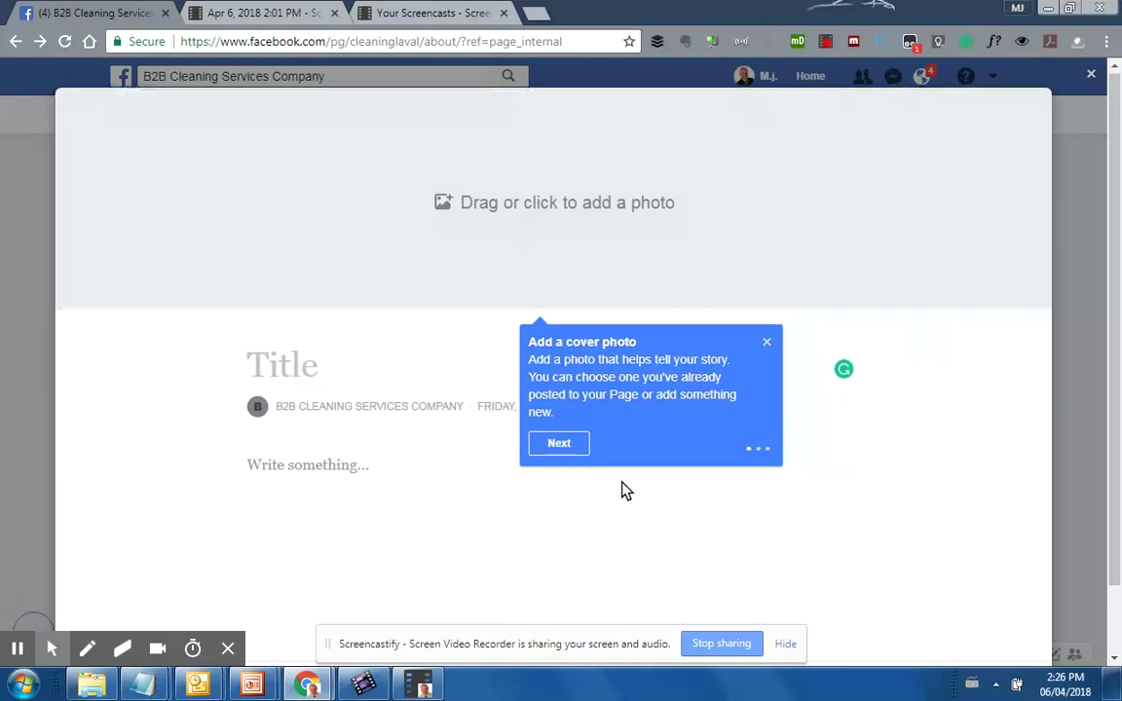
pyautogui.scroll(-1, 624, 490)
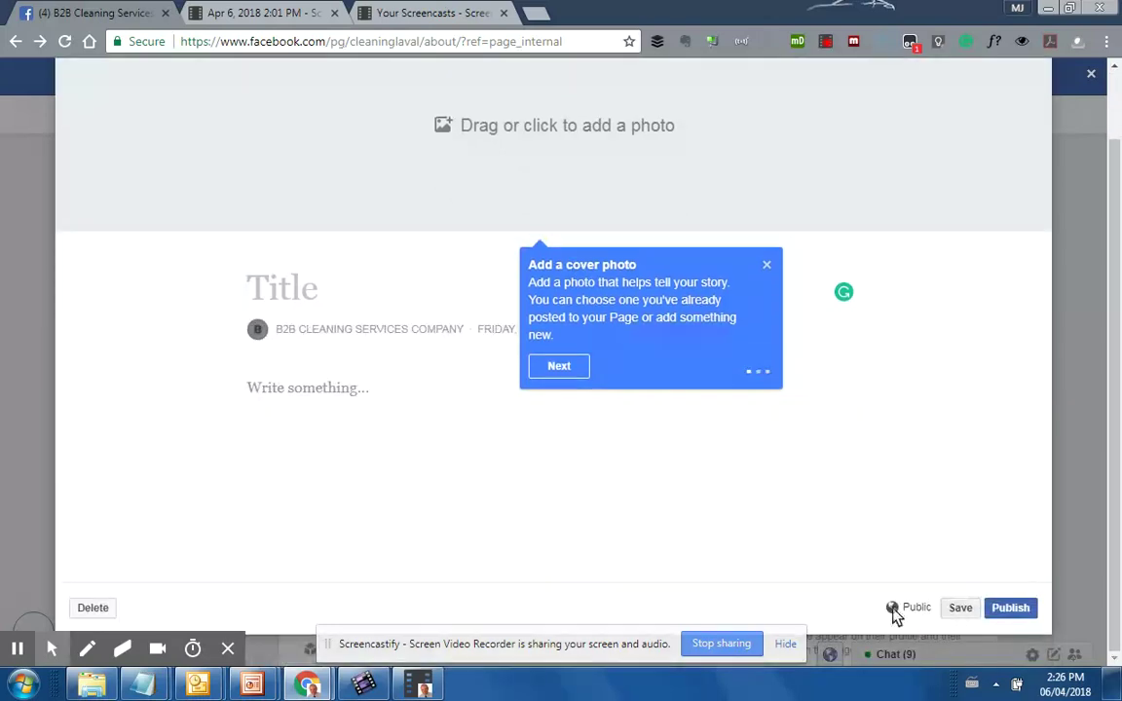
pyautogui.scroll(1, 906, 416)
pyautogui.scroll(1, 906, 415)
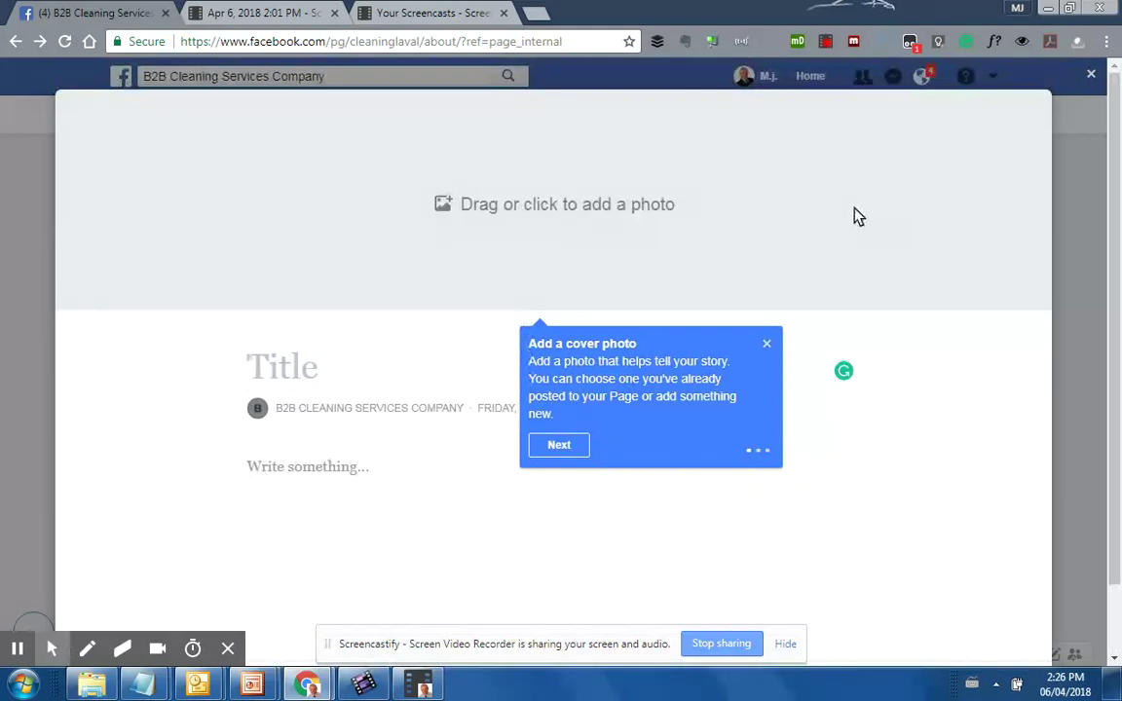
pyautogui.click(1091, 76)
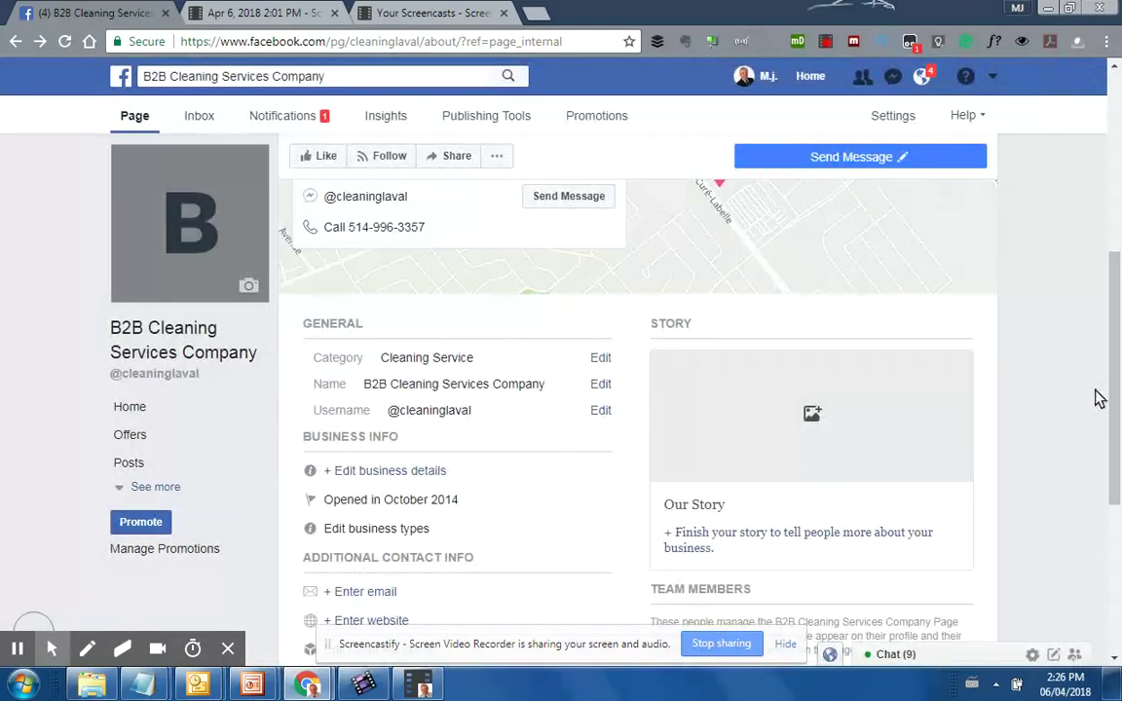
# Open the page's Other Accounts details for editing and add two blank account entries.
pyautogui.scroll(-2, 1071, 387)
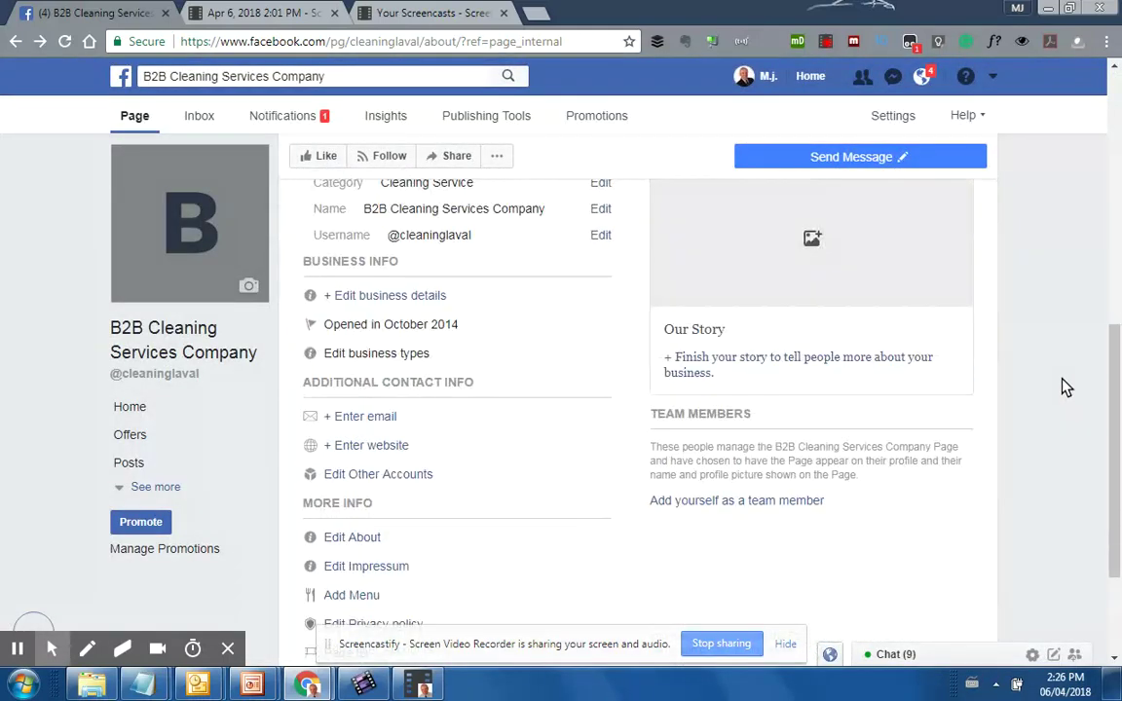
pyautogui.click(340, 474)
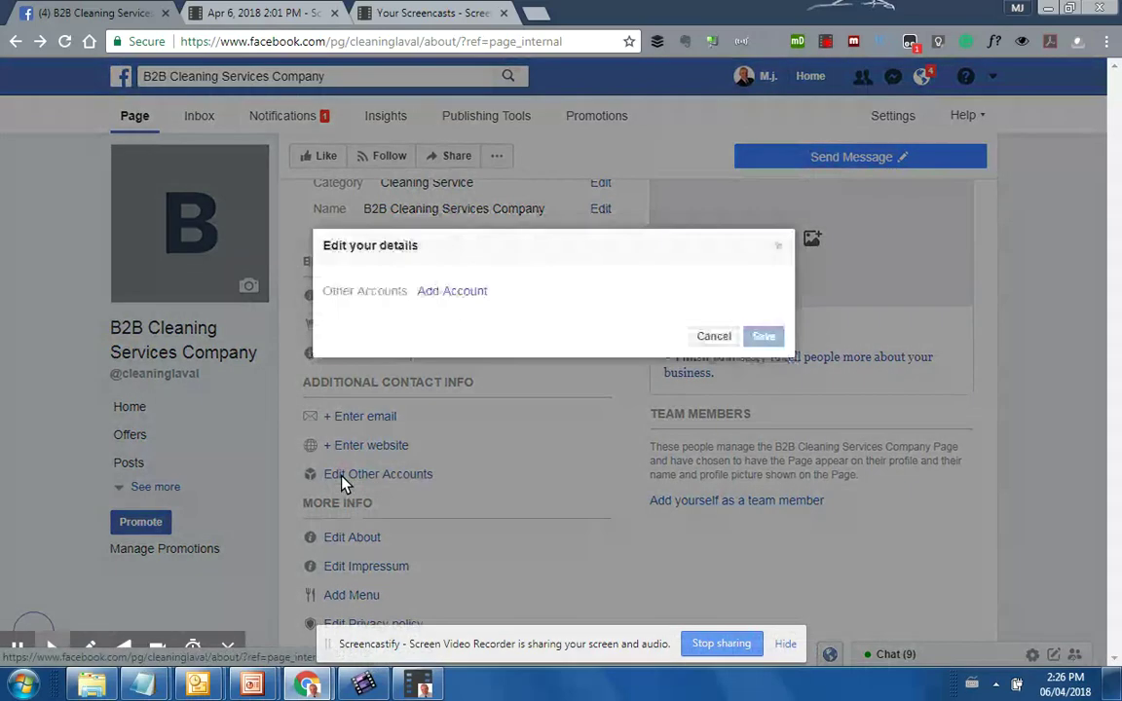
pyautogui.click(456, 292)
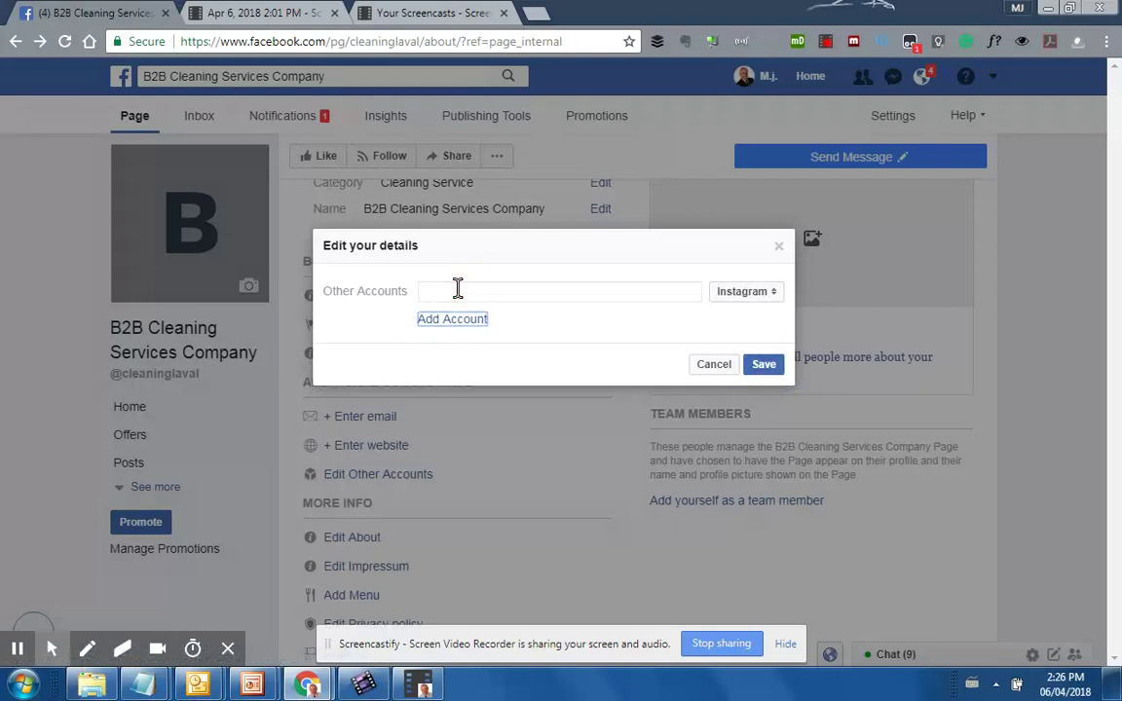
pyautogui.click(639, 296)
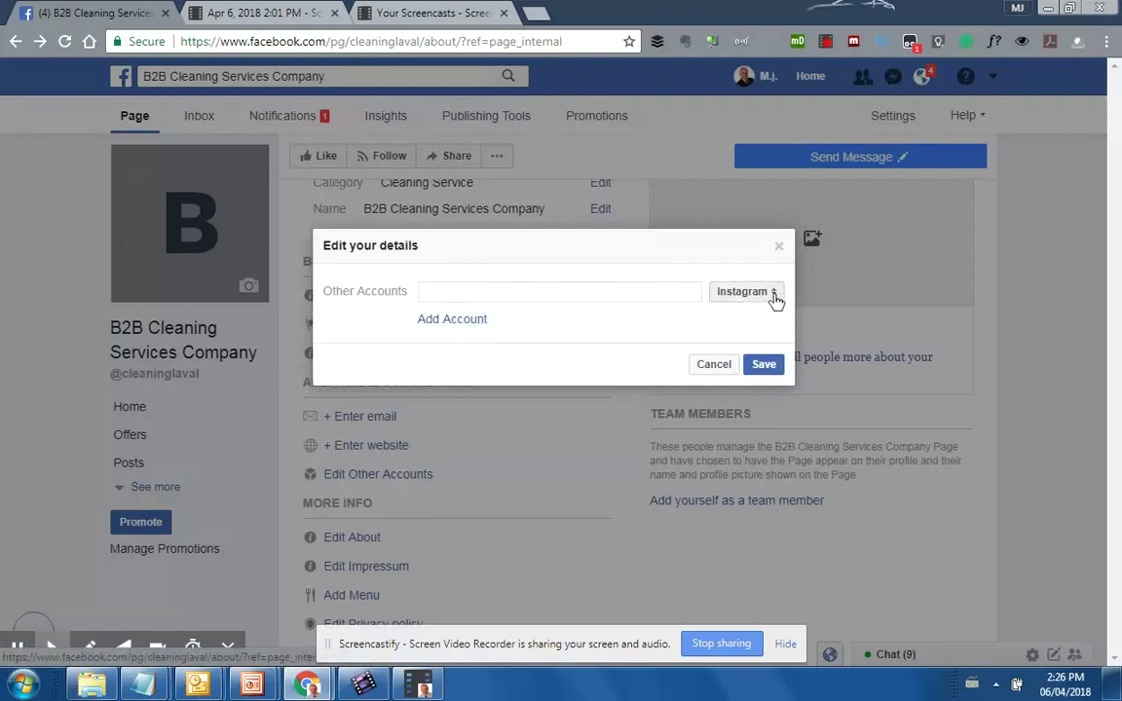
pyautogui.click(454, 320)
# Look through the platforms offered for another account, from Instagram to GitHub, and leave the details editor without saving.
pyautogui.click(772, 324)
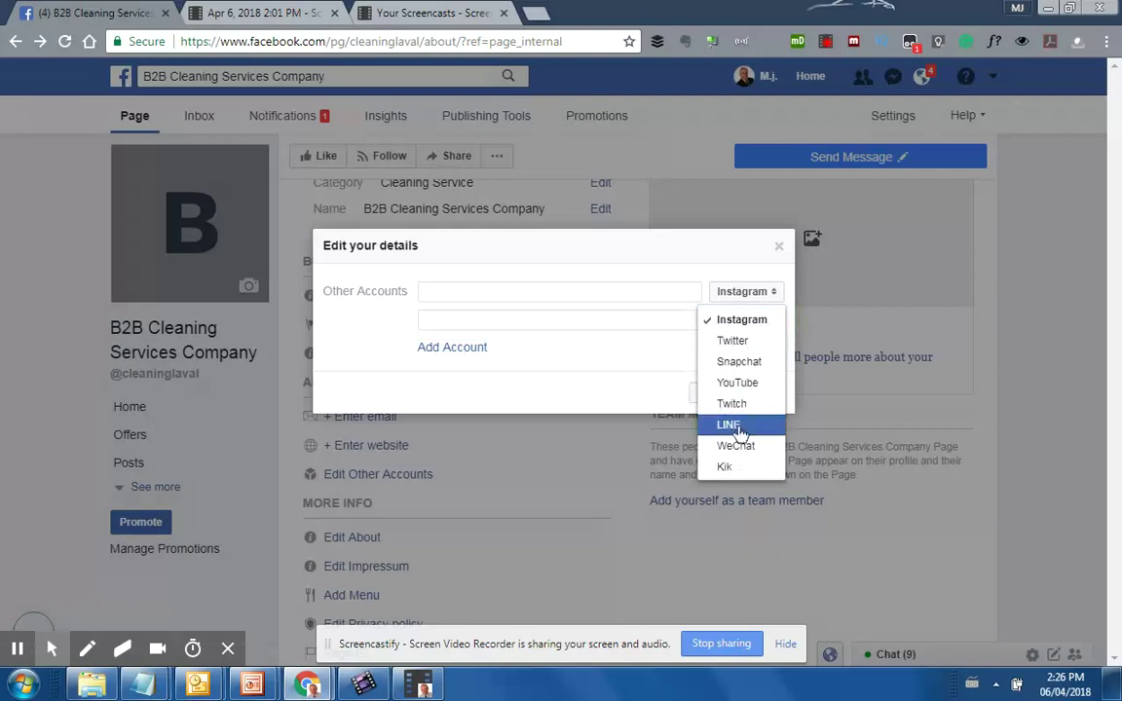
pyautogui.scroll(-2, 746, 475)
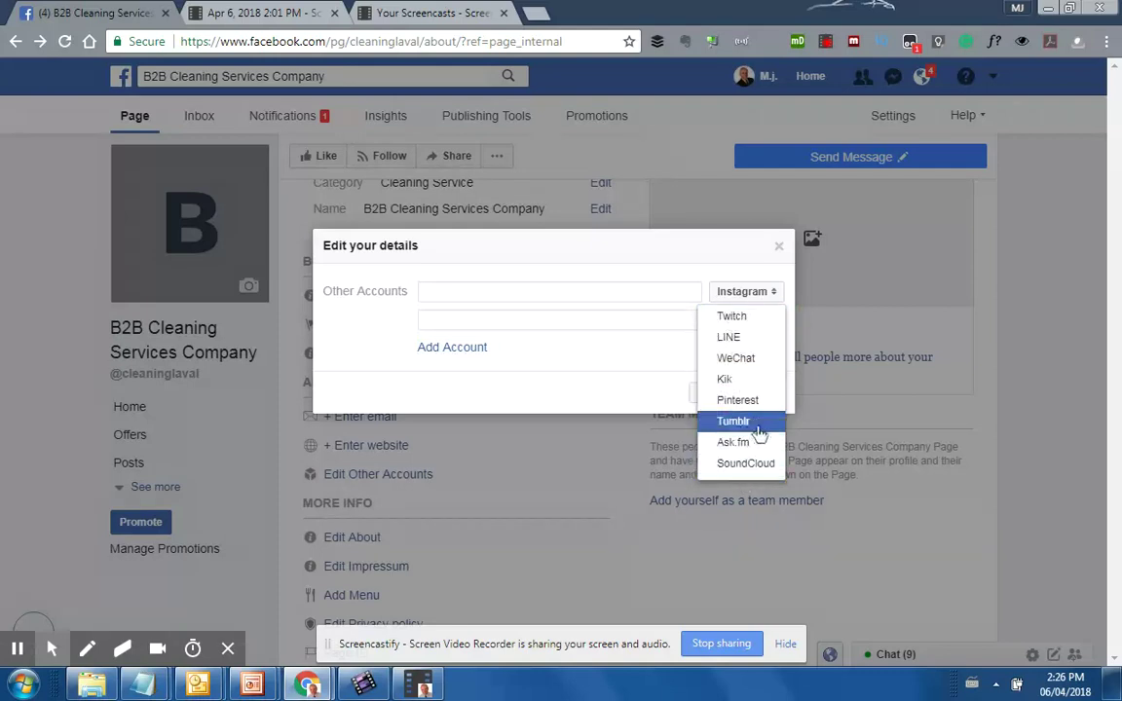
pyautogui.scroll(-2, 757, 429)
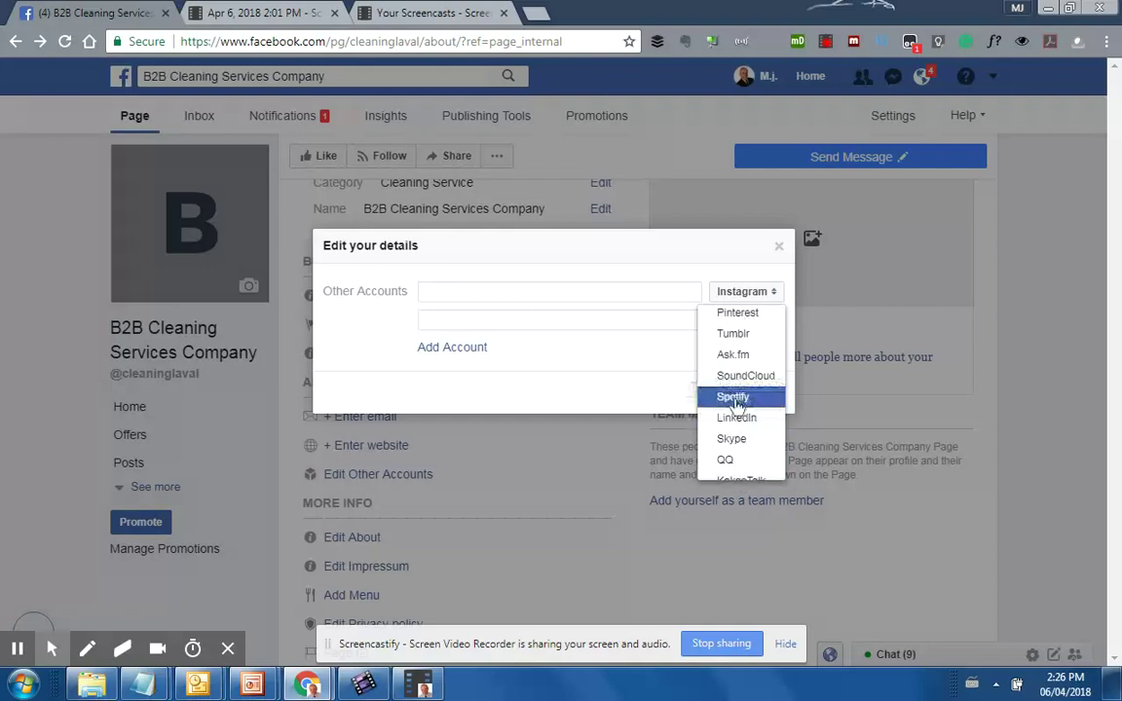
pyautogui.scroll(-2, 747, 433)
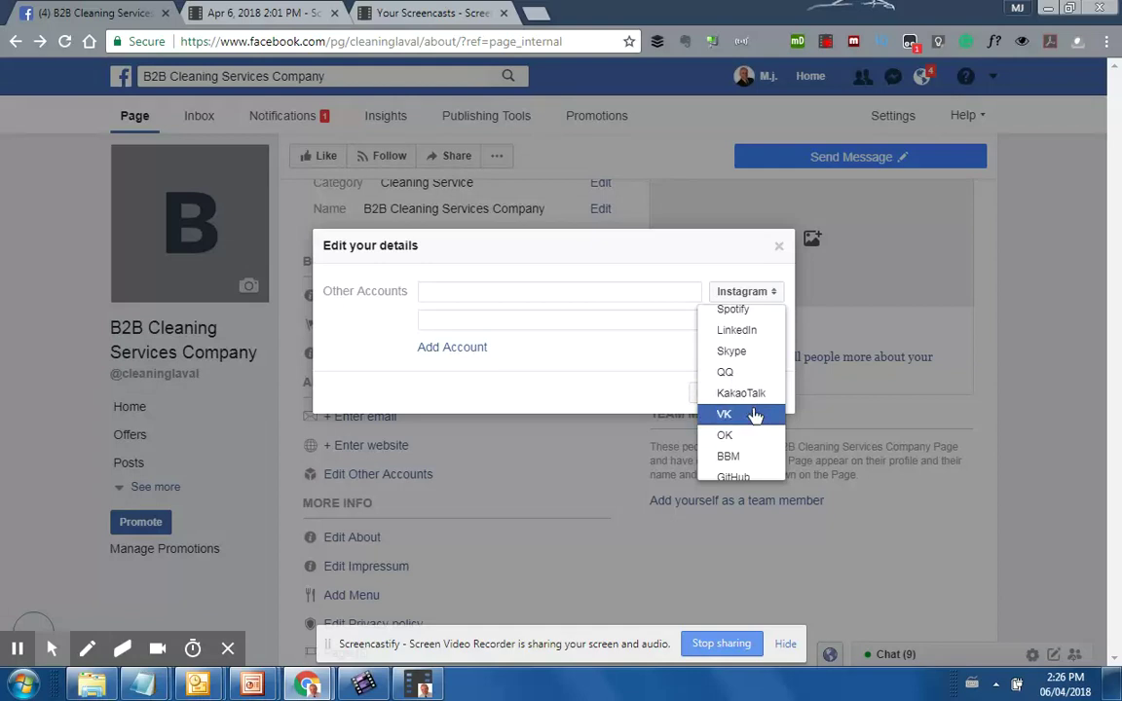
pyautogui.scroll(-1, 754, 420)
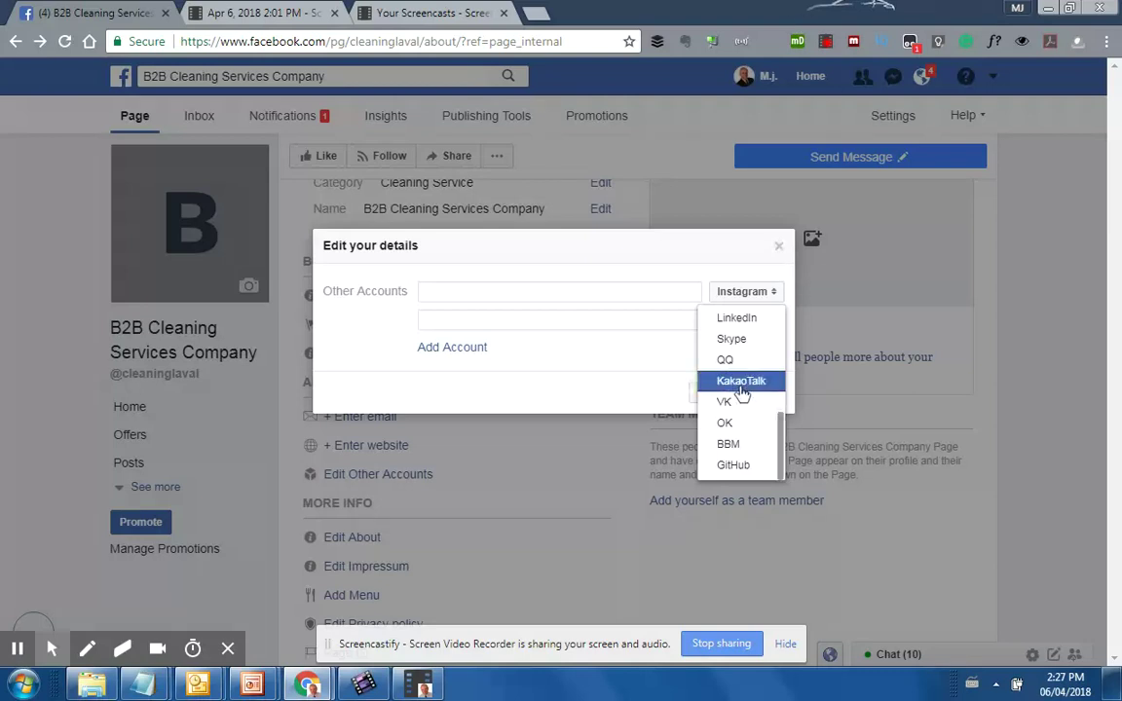
pyautogui.scroll(1, 740, 389)
pyautogui.scroll(3, 740, 391)
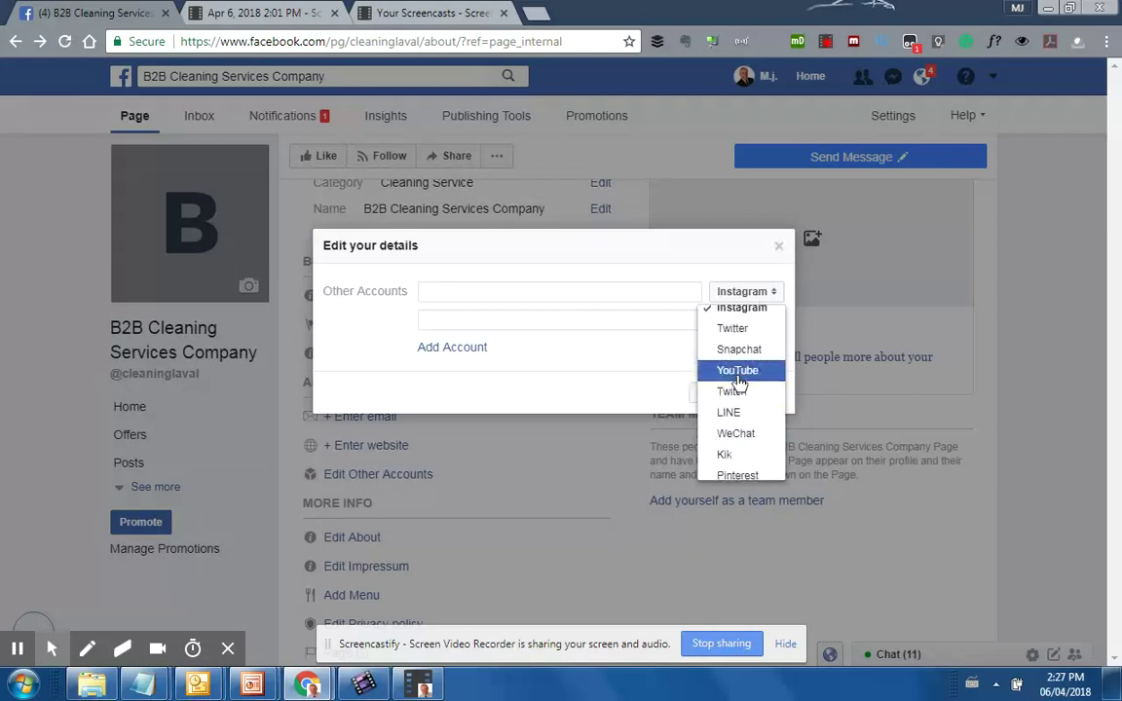
pyautogui.scroll(1, 733, 351)
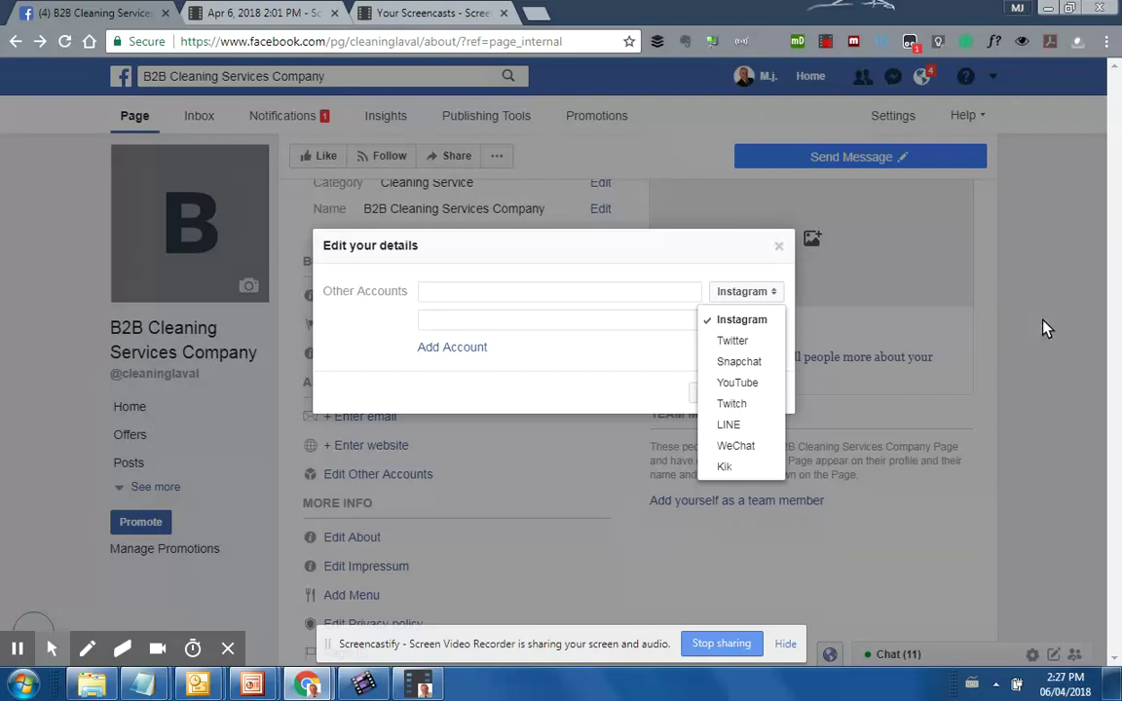
pyautogui.click(1057, 450)
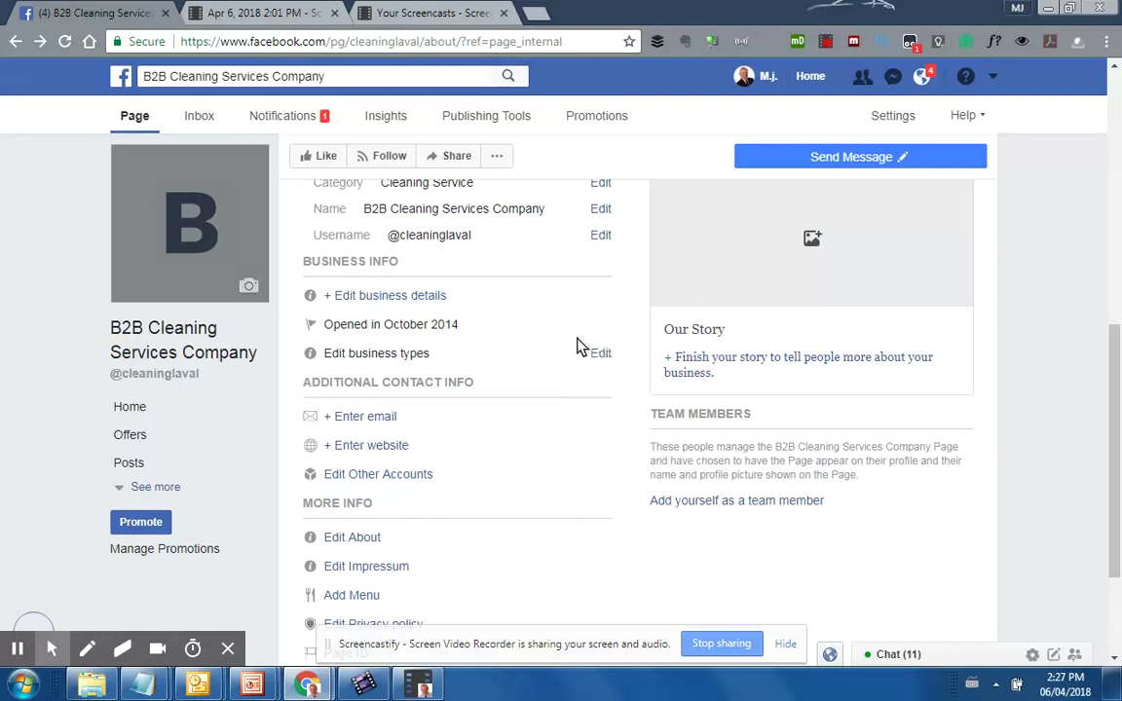
# Open the Impressum field under More Info, read its explanation and cancel the edit.
pyautogui.scroll(-2, 451, 258)
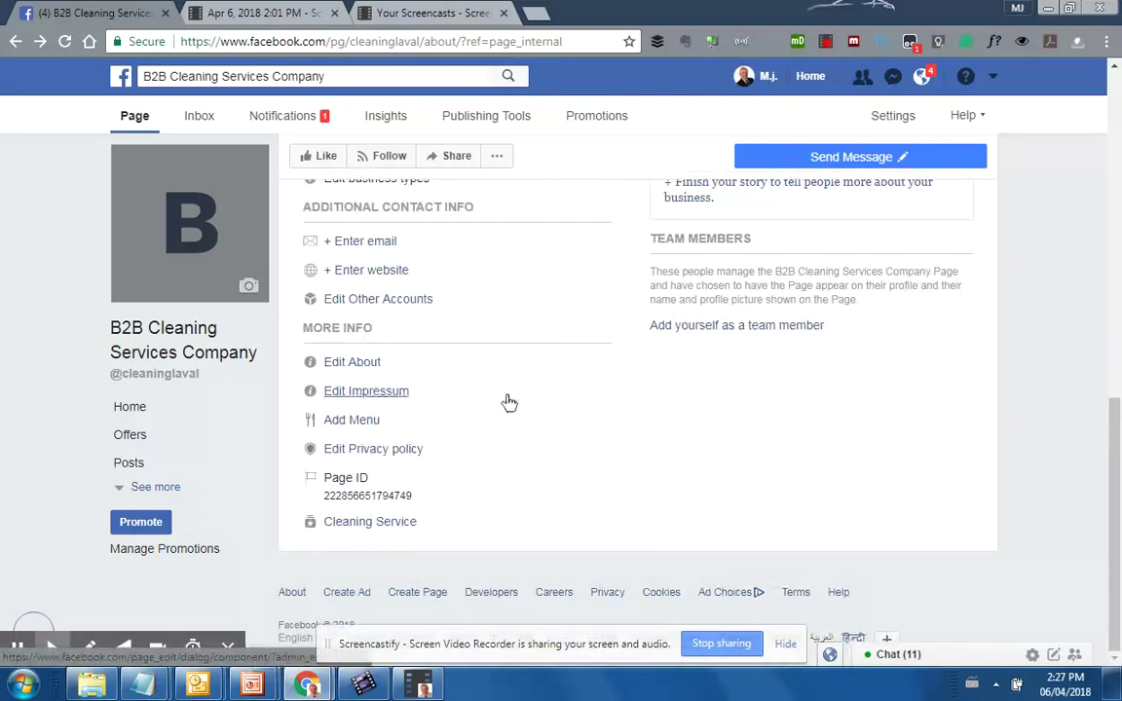
pyautogui.click(376, 399)
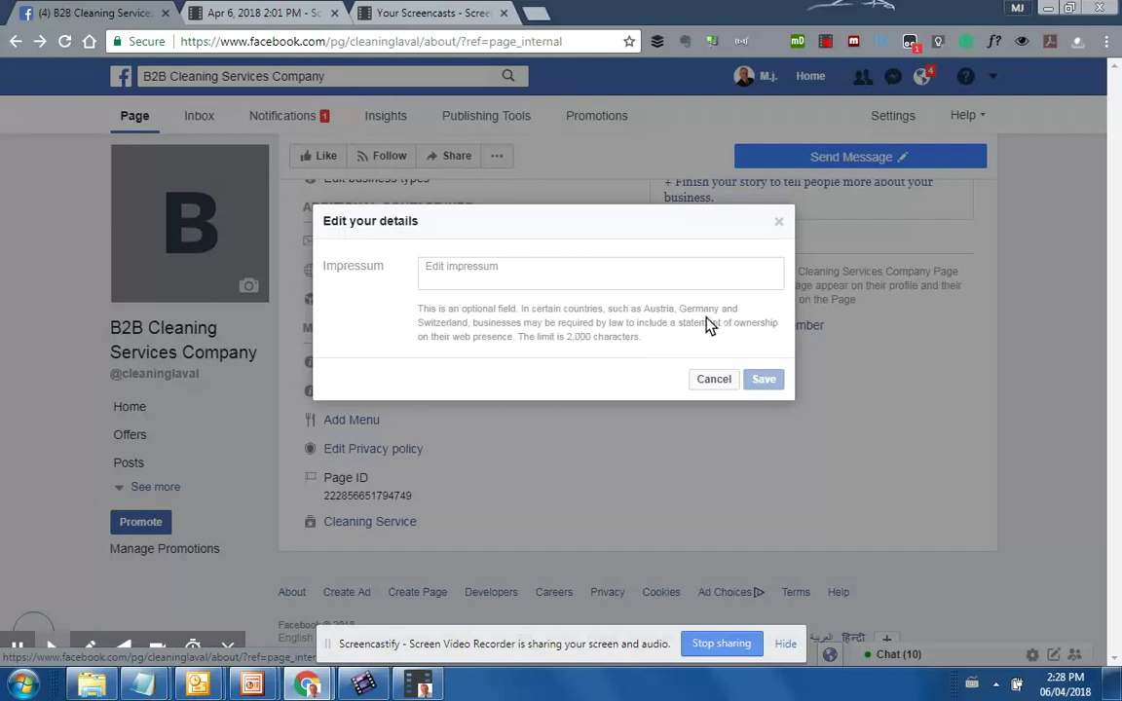
pyautogui.click(722, 385)
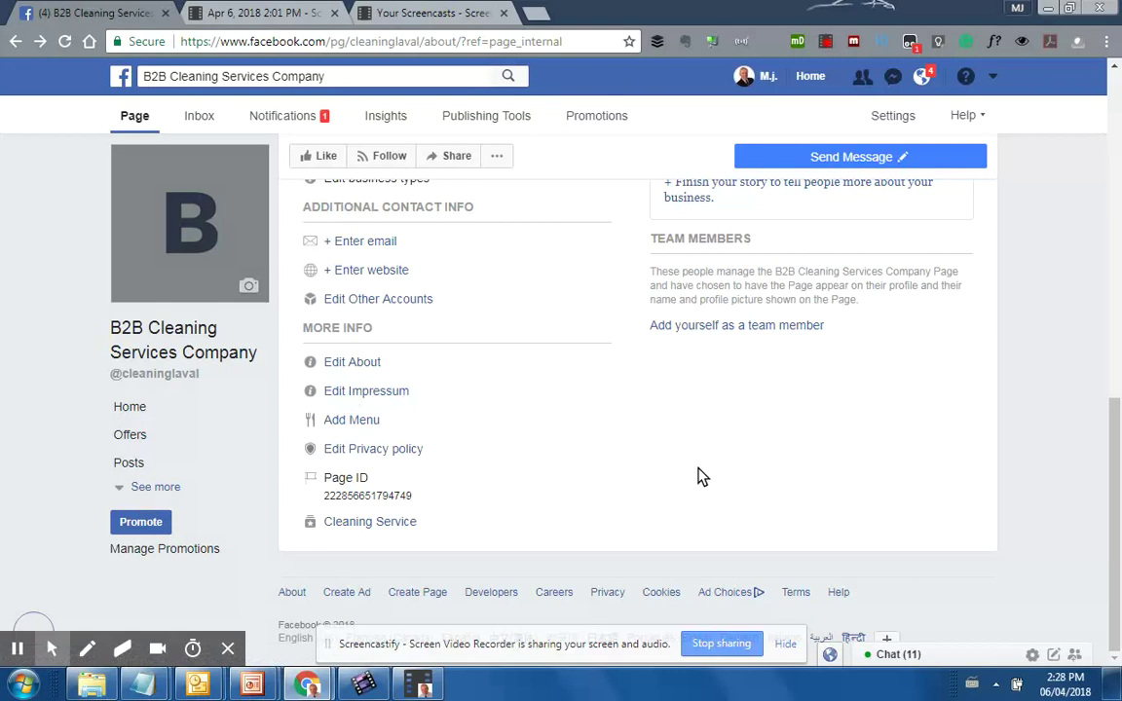
# Expand the page's section list and review the order of its sections.
pyautogui.click(156, 485)
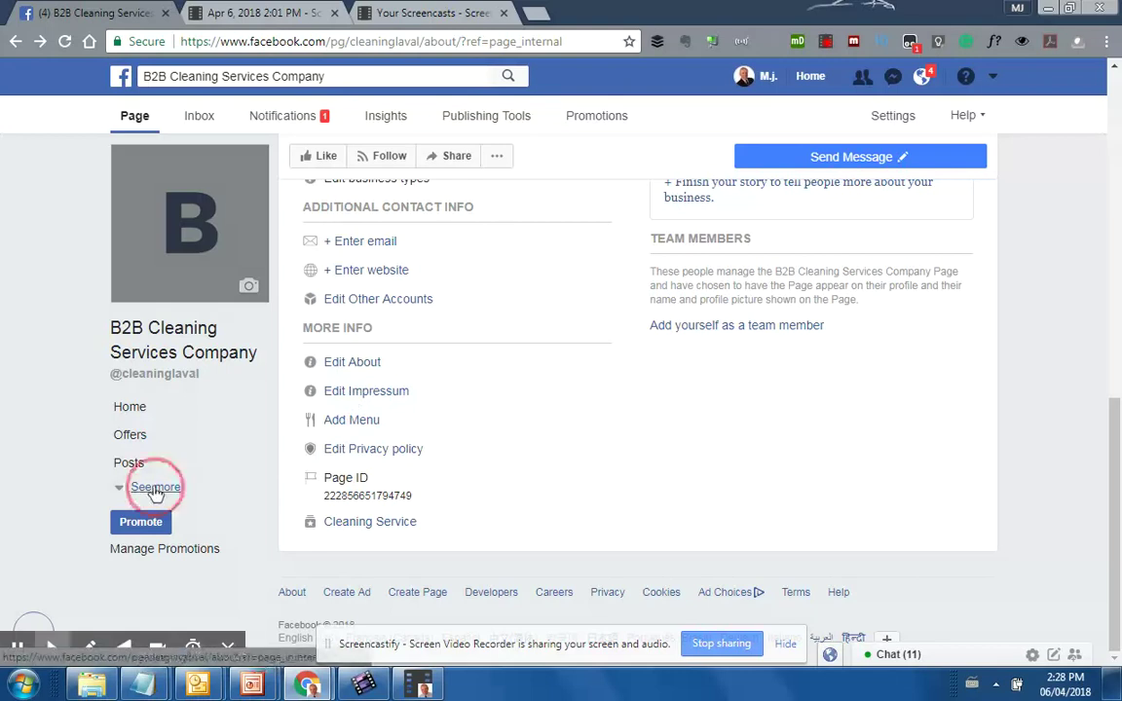
pyautogui.scroll(-2, 601, 428)
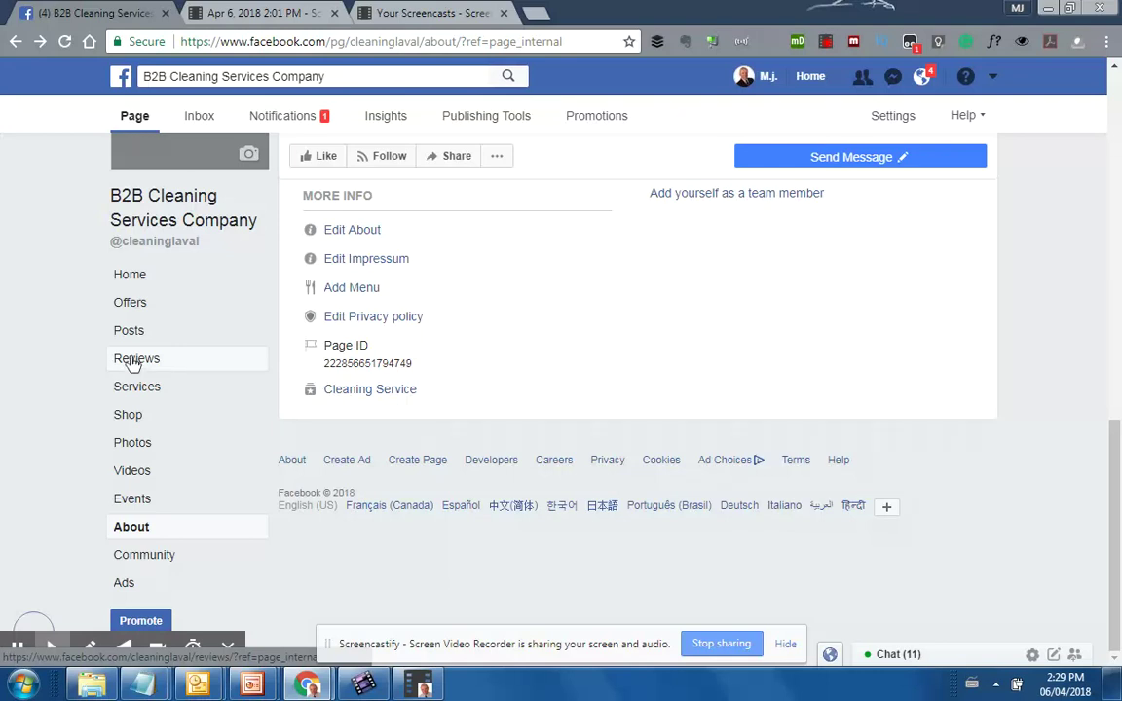
pyautogui.scroll(3, 225, 408)
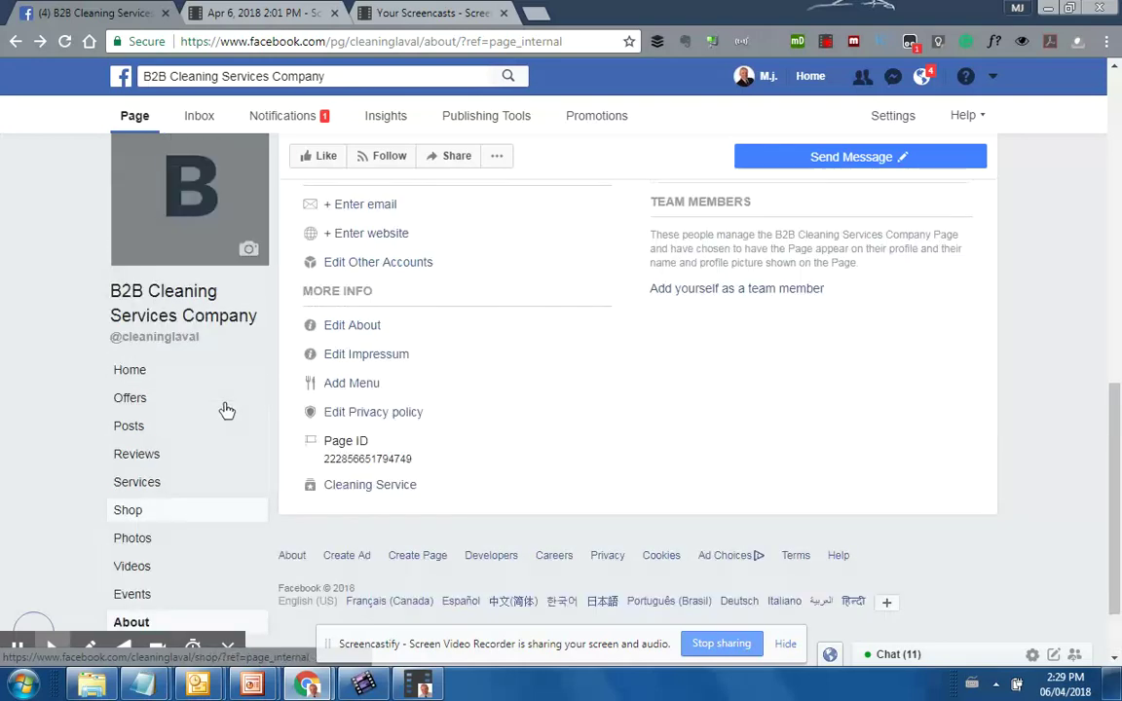
pyautogui.scroll(-2, 640, 245)
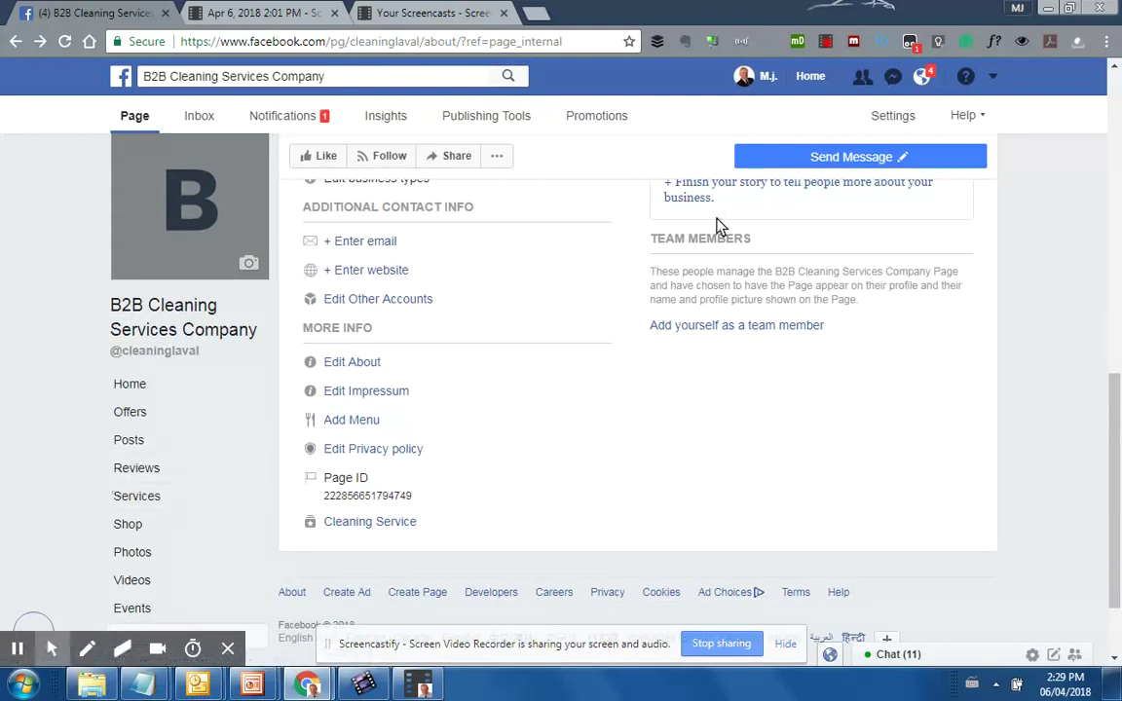
# Go to the Edit Page settings and move the Reviews tab above Posts, directly below Offers.
pyautogui.click(892, 117)
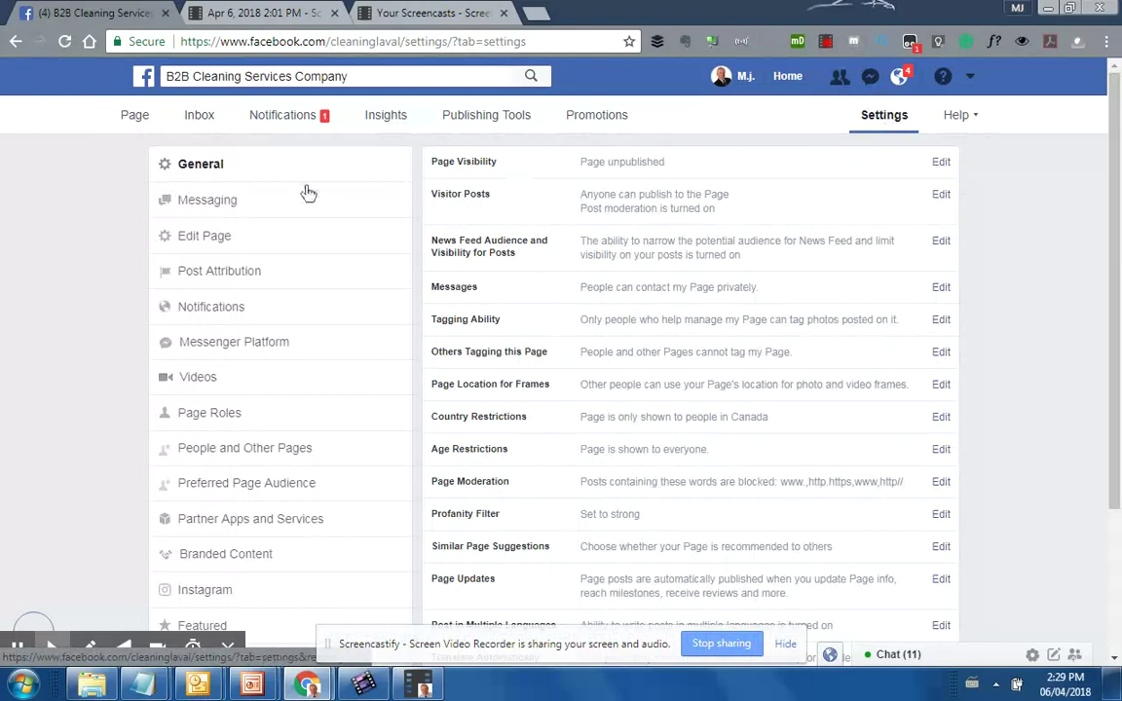
pyautogui.click(193, 239)
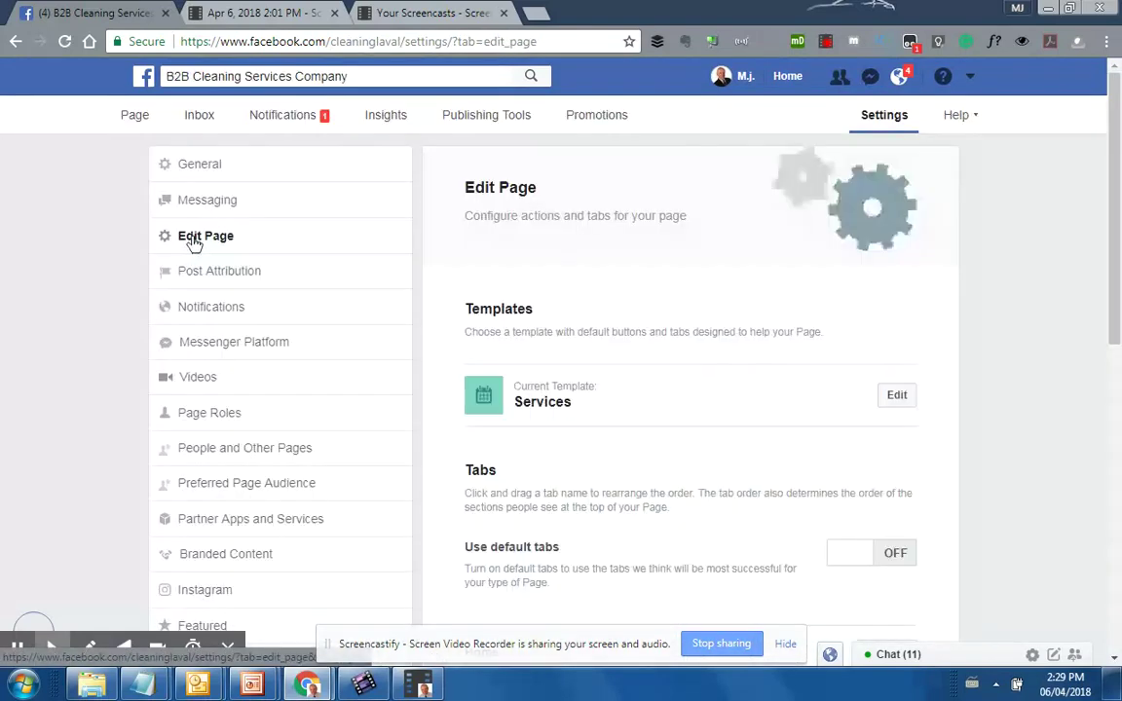
pyautogui.scroll(-4, 792, 399)
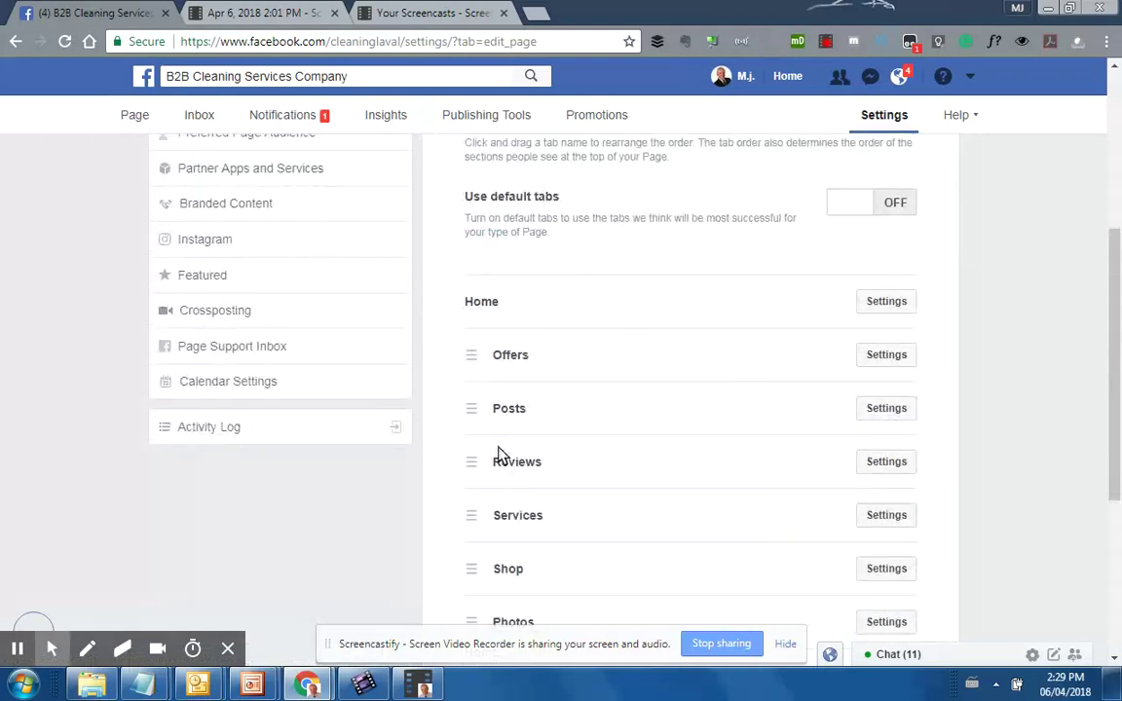
pyautogui.moveTo(471, 466); pyautogui.dragTo(471, 410)
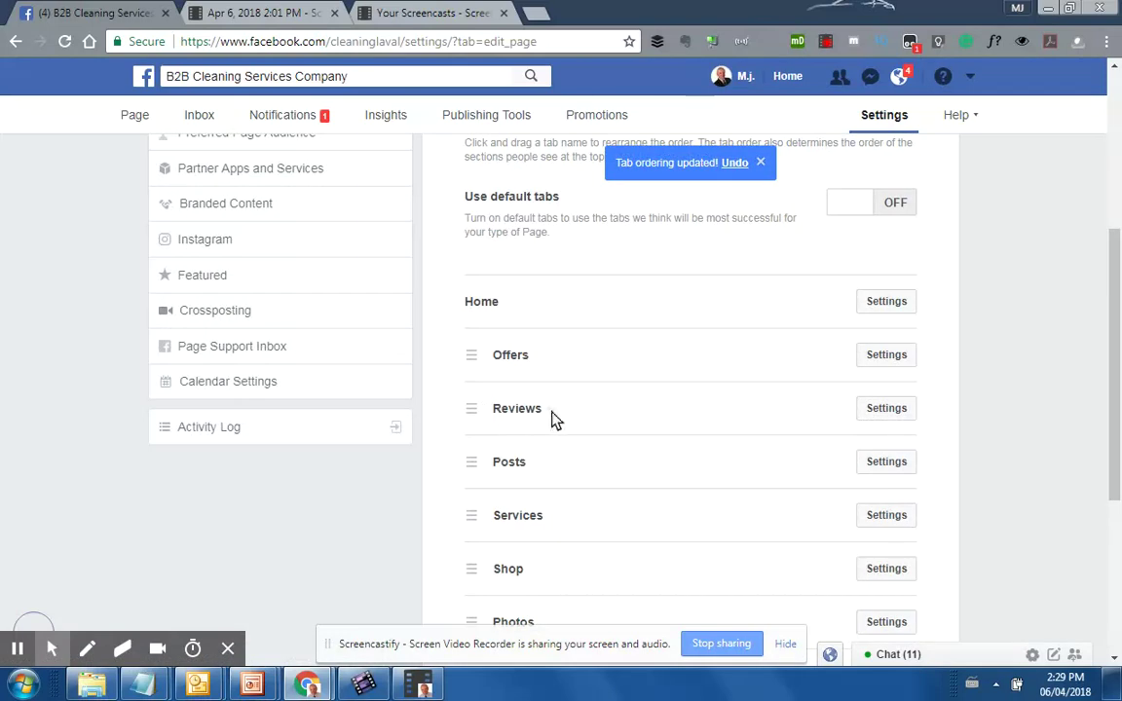
# Examine the visibility and share-link settings of the Reviews and Offers tabs.
pyautogui.click(897, 412)
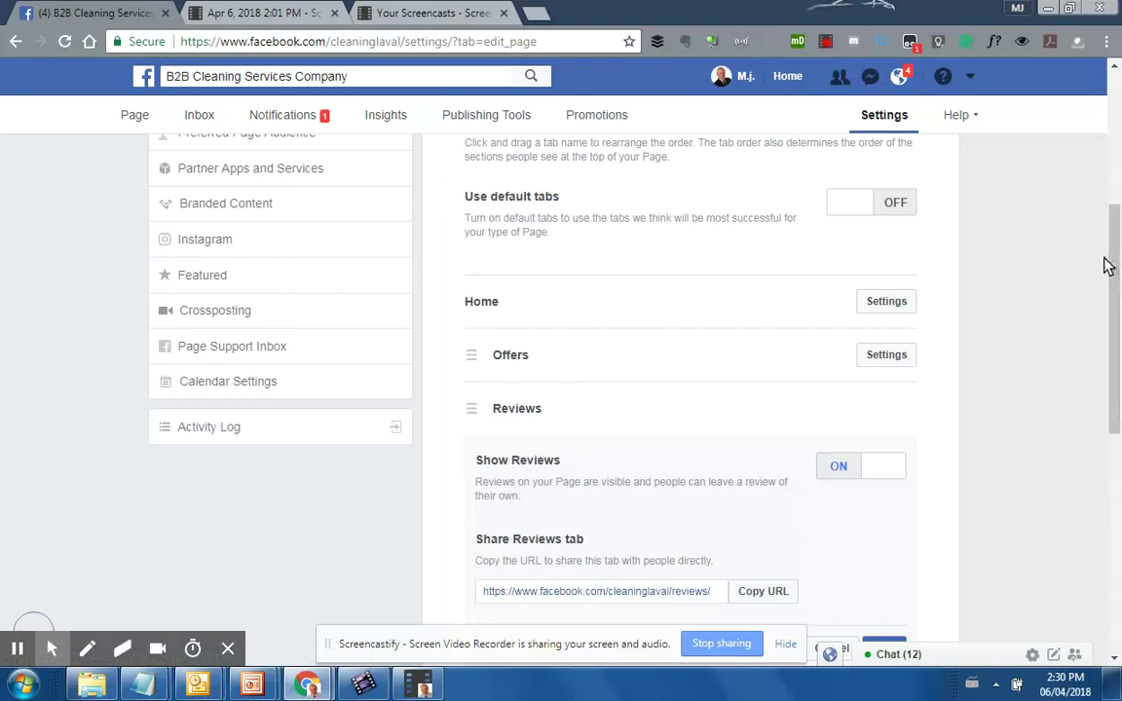
pyautogui.click(886, 356)
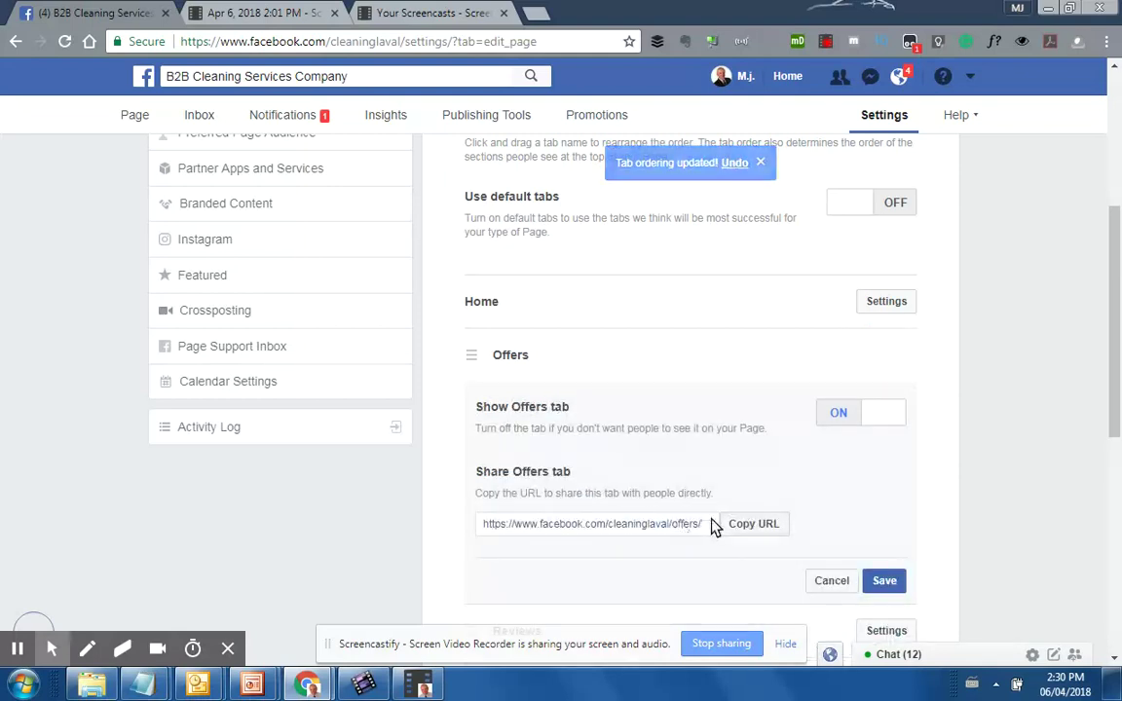
pyautogui.scroll(-3, 1118, 327)
pyautogui.scroll(-1, 1118, 321)
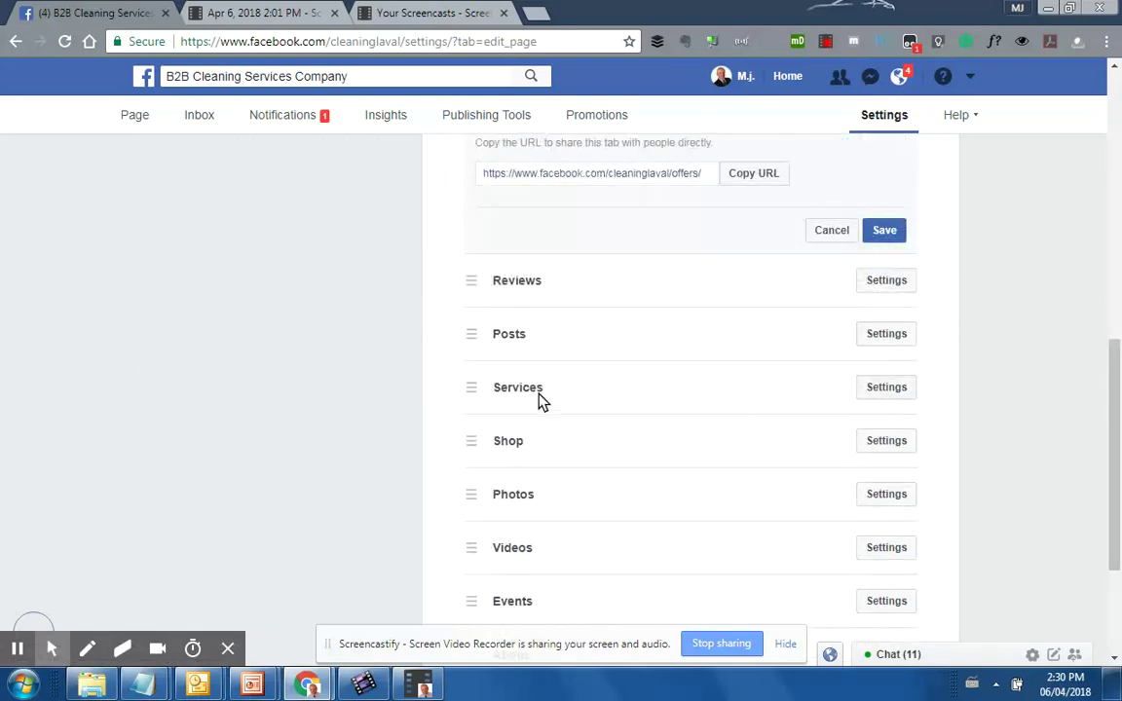
# View the Services tab's settings and the remaining tabs, cancel without changes and return to the start of the Edit Page settings.
pyautogui.click(886, 388)
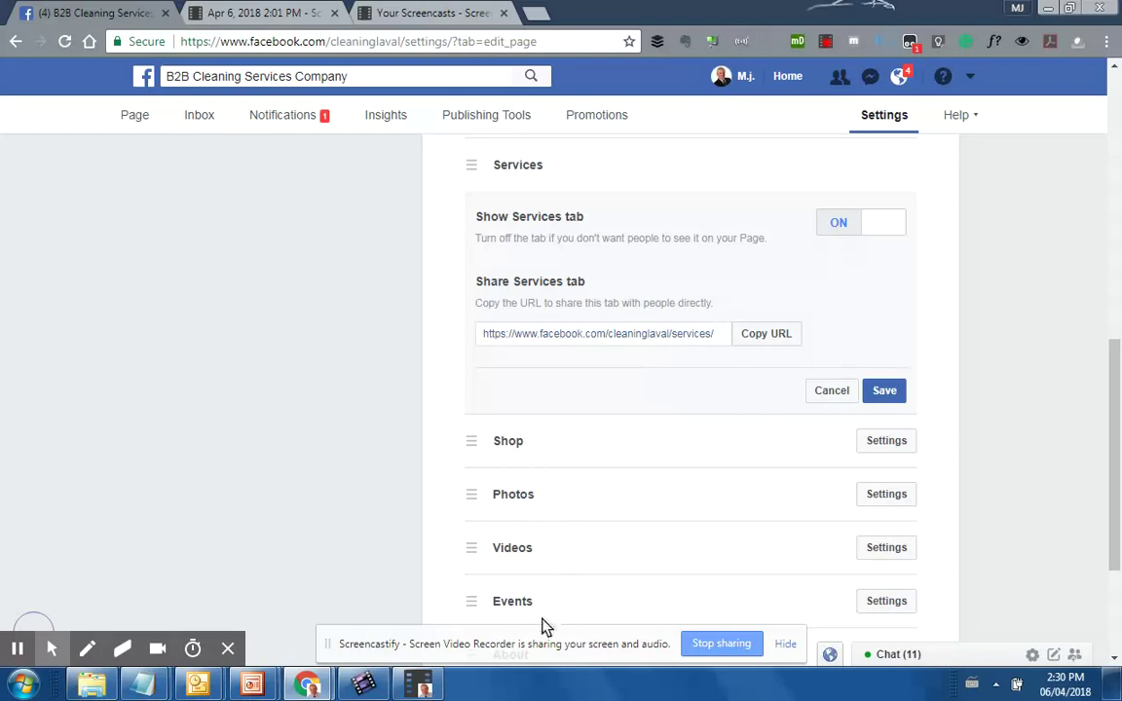
pyautogui.scroll(-2, 531, 594)
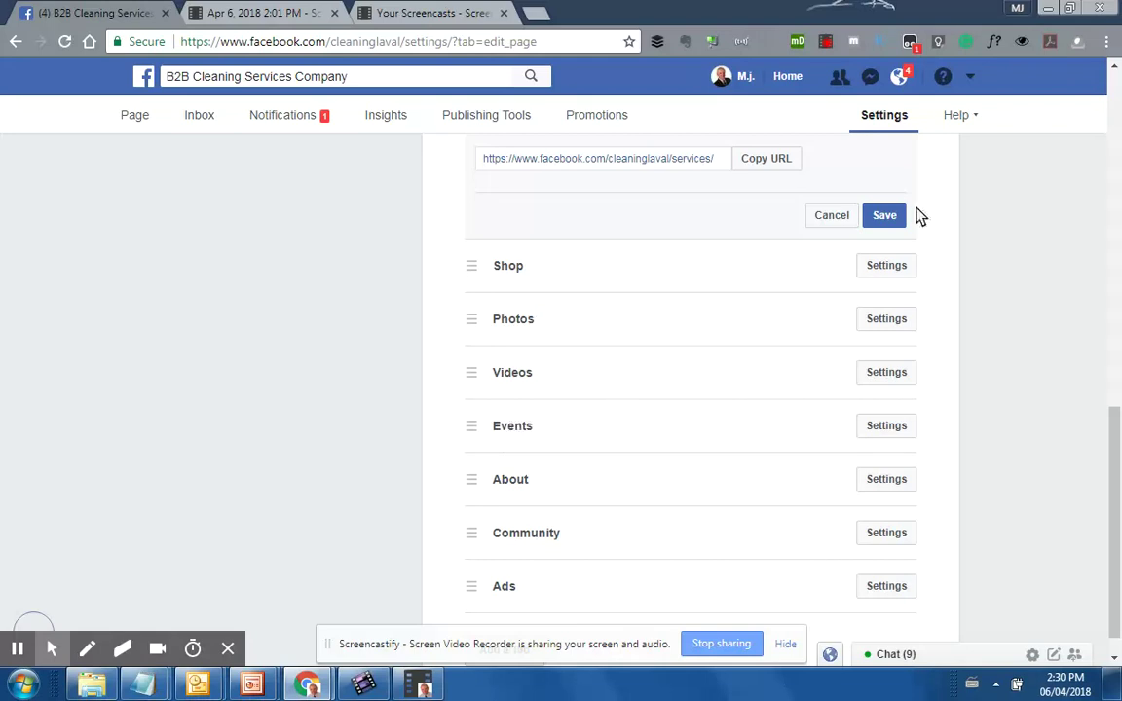
pyautogui.scroll(-1, 1016, 286)
pyautogui.click(833, 182)
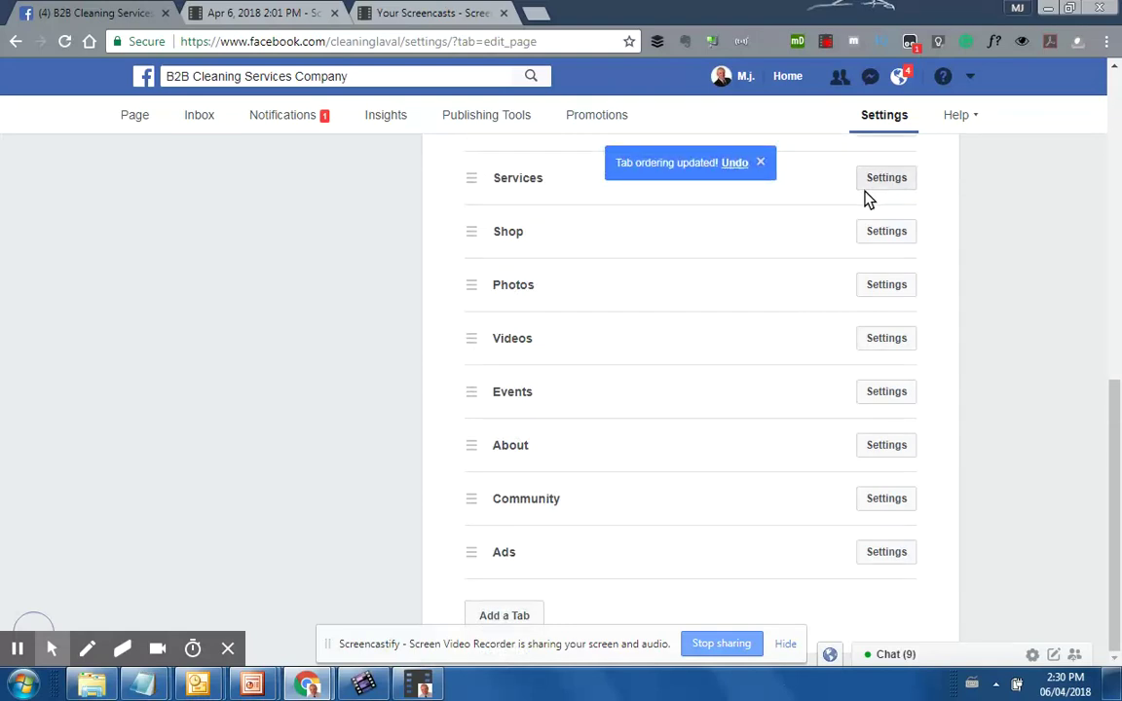
pyautogui.scroll(8, 983, 278)
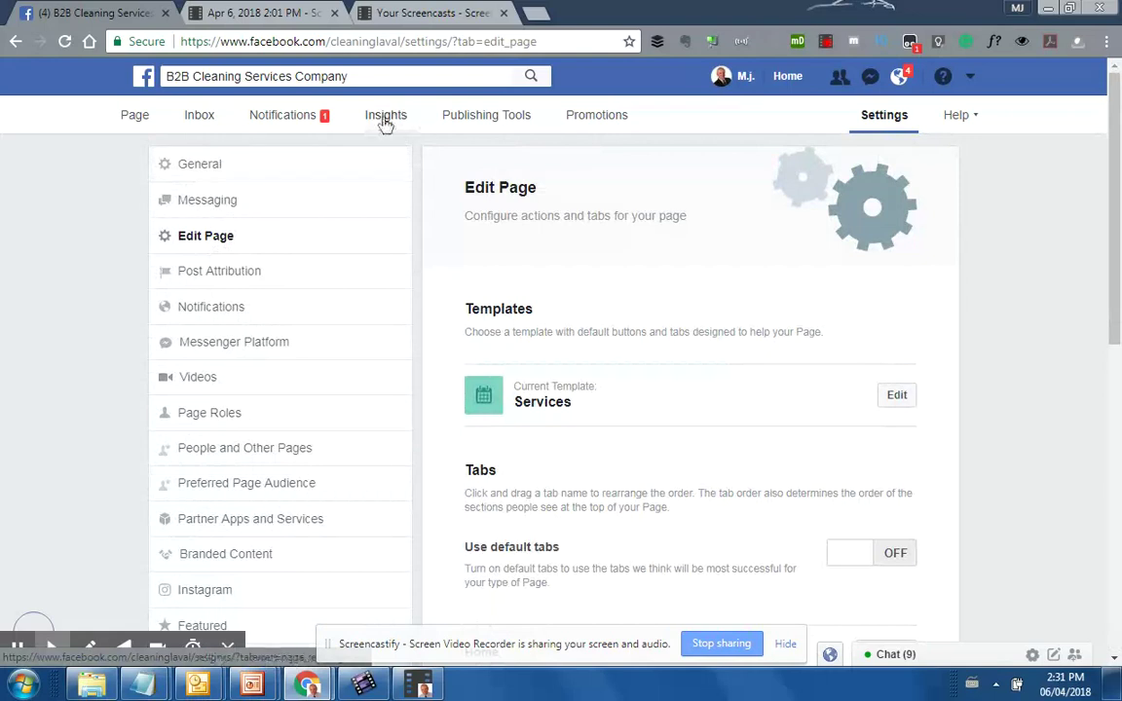
# Return to the page view, expand its full section list and open the Services section.
pyautogui.click(138, 120)
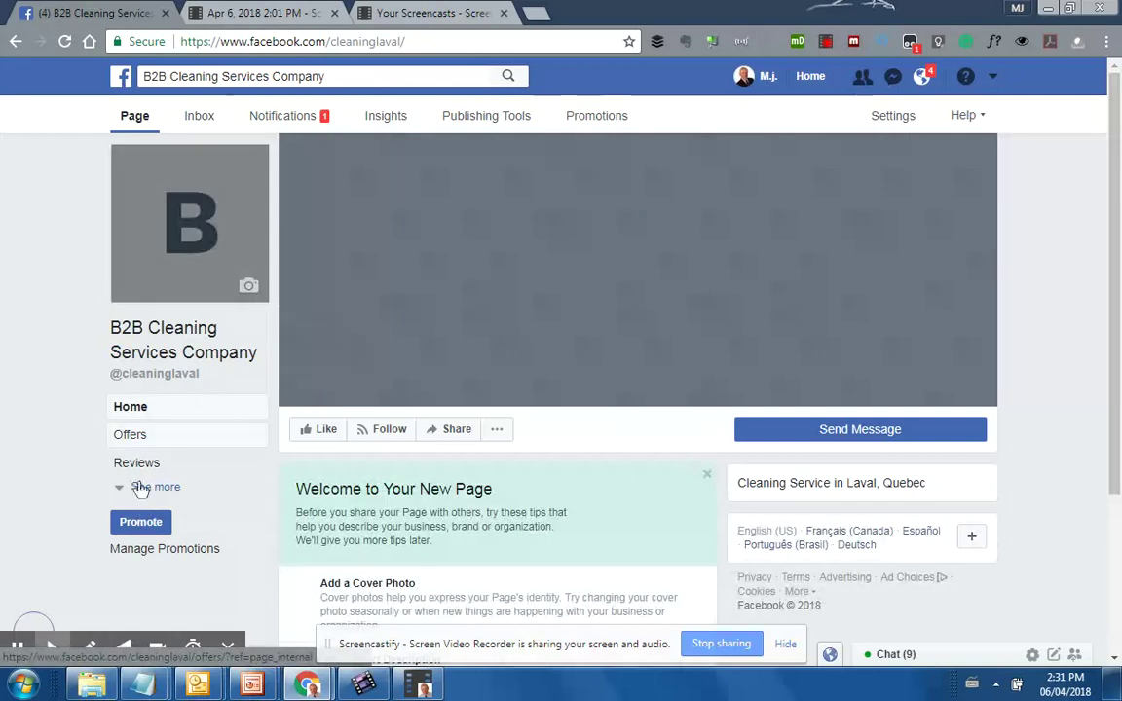
pyautogui.click(141, 487)
pyautogui.scroll(-2, 202, 497)
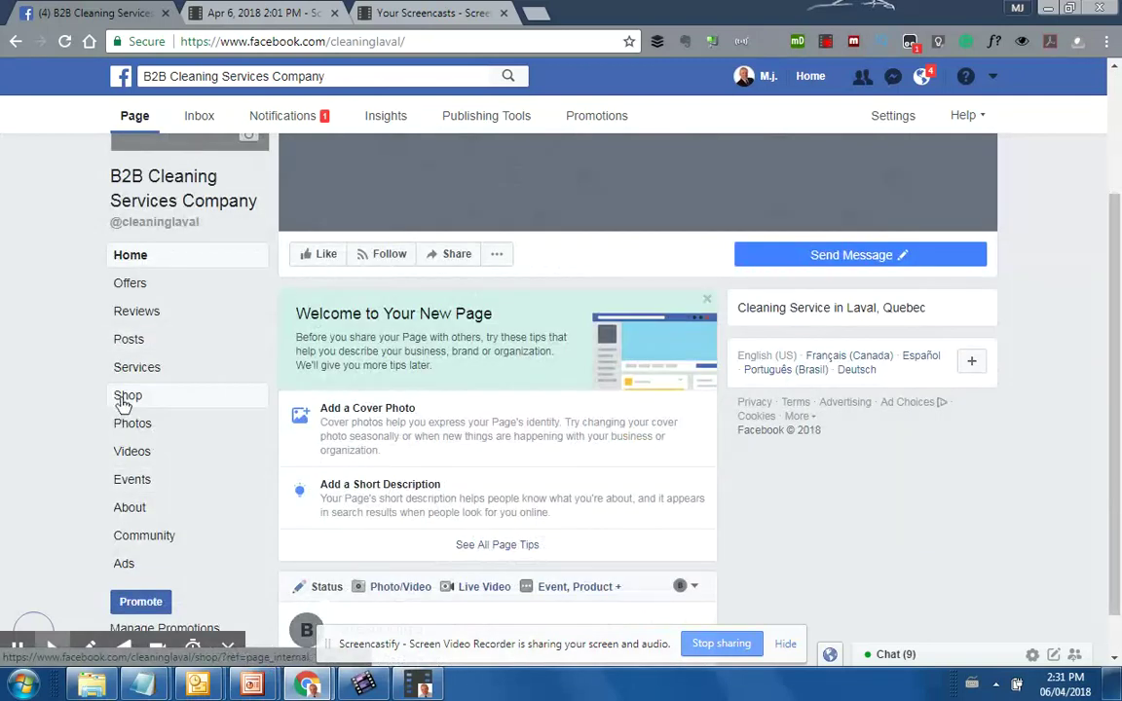
pyautogui.click(137, 367)
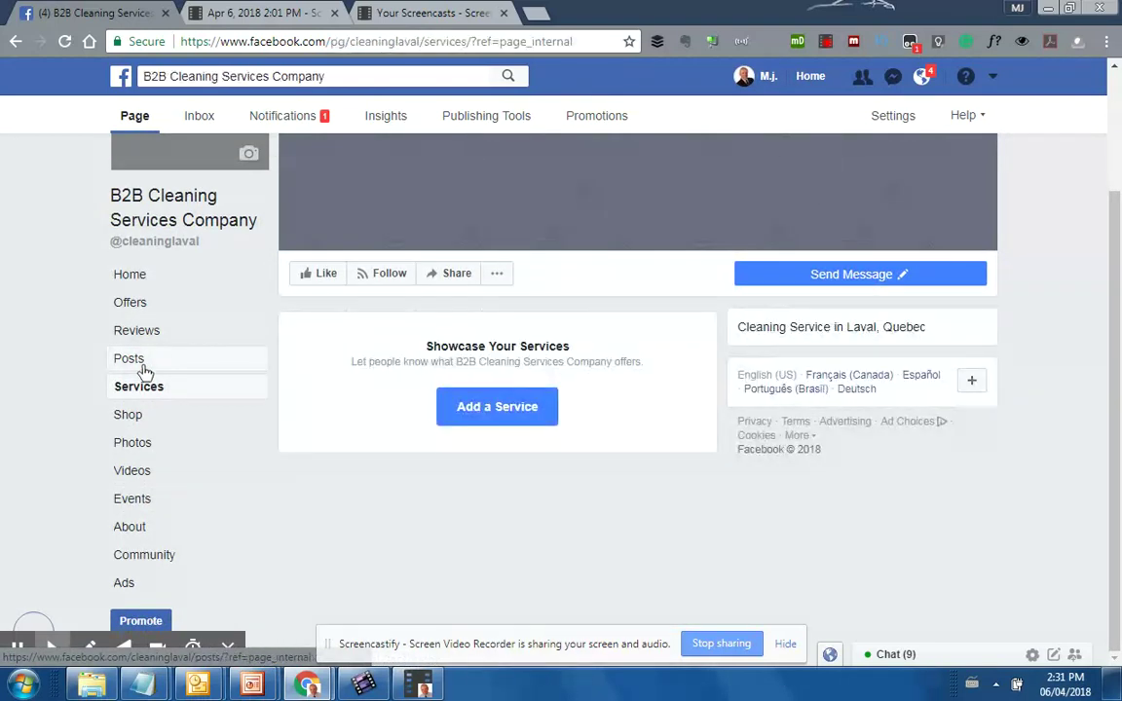
# Examine the photo, name, price, description and duration fields for adding a service, and cancel without saving.
pyautogui.click(511, 416)
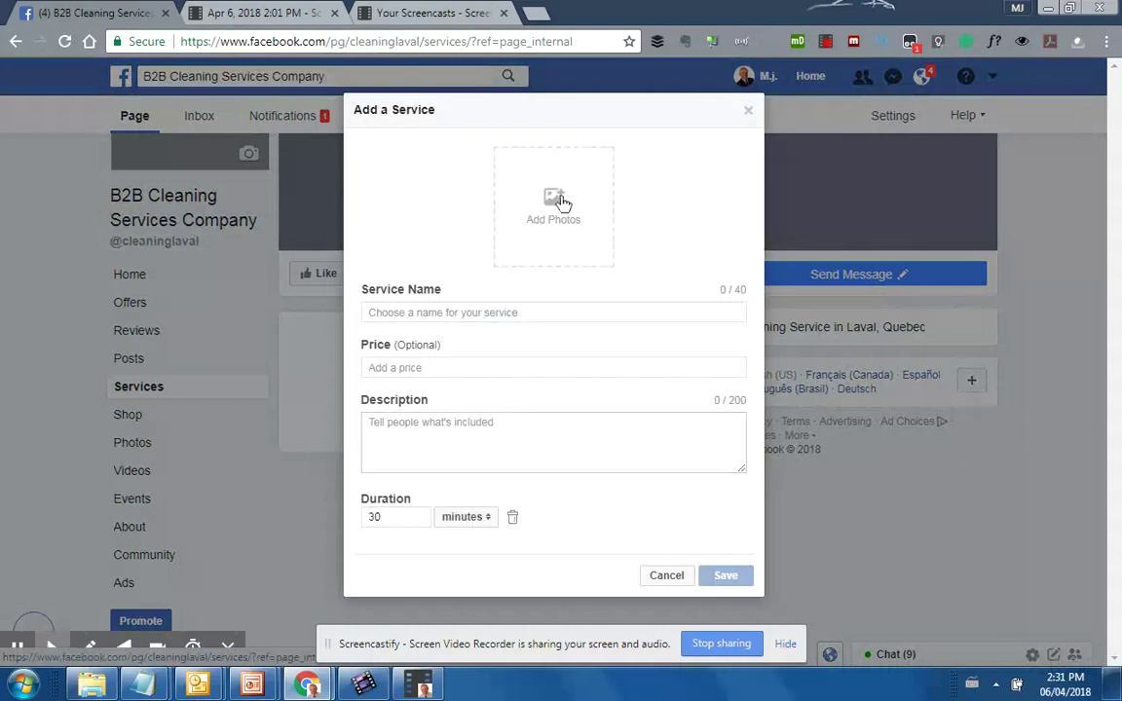
pyautogui.click(407, 371)
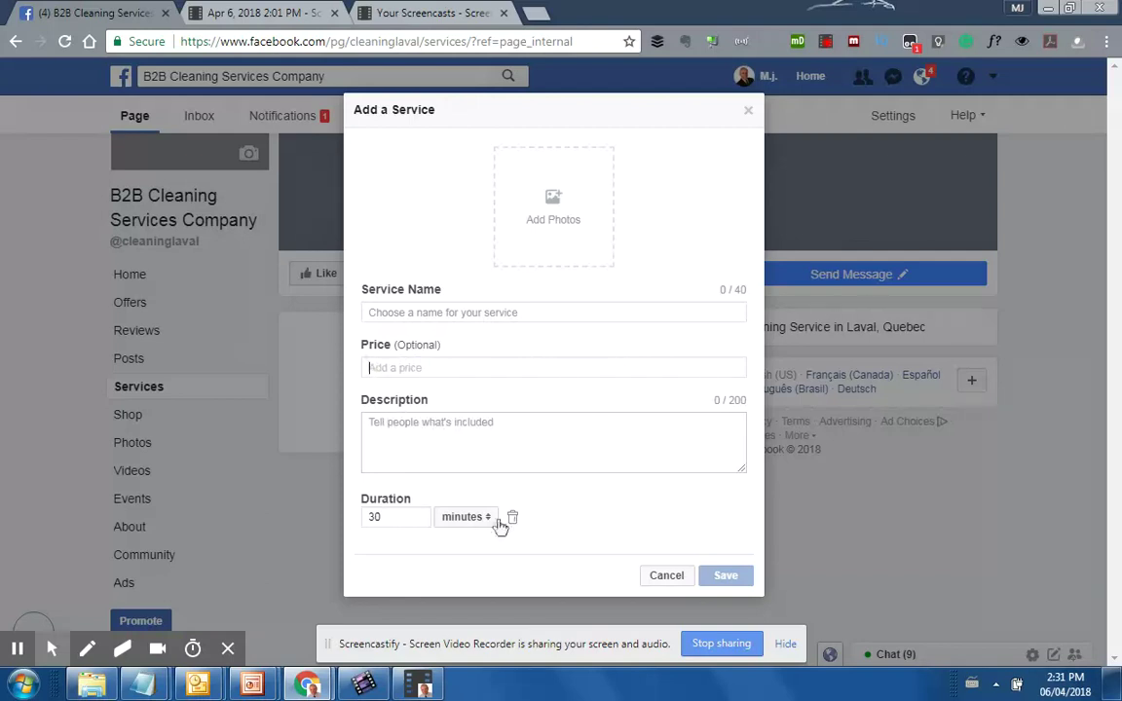
pyautogui.click(388, 517)
pyautogui.click(489, 522)
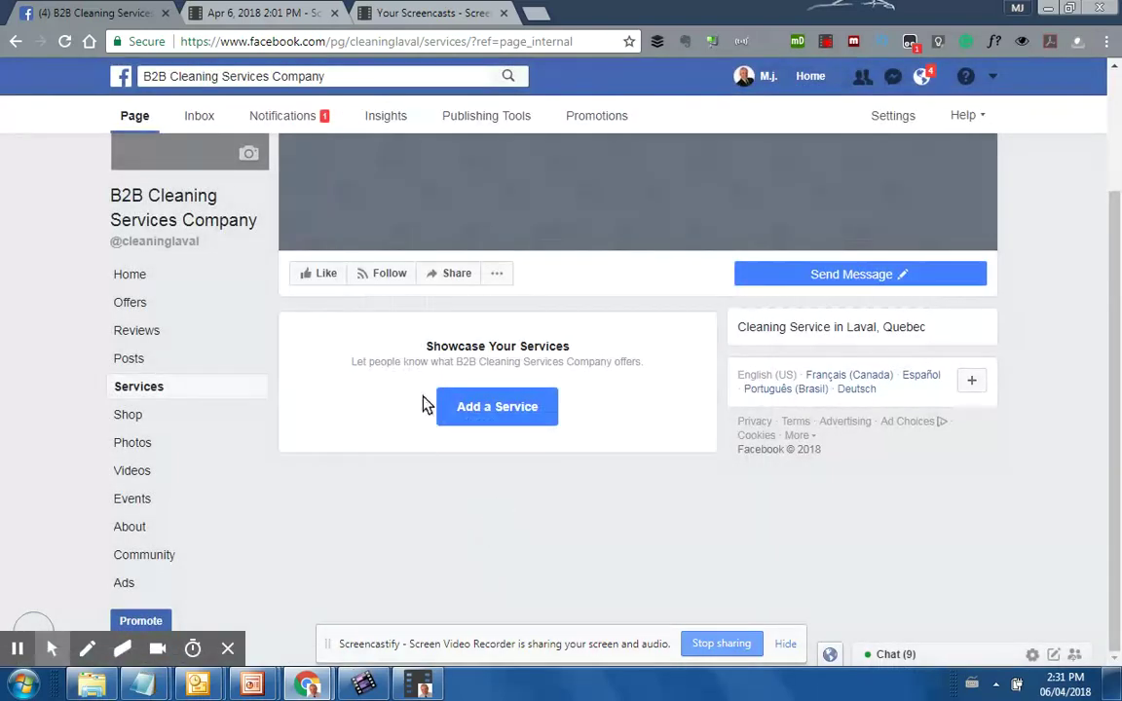
pyautogui.click(492, 416)
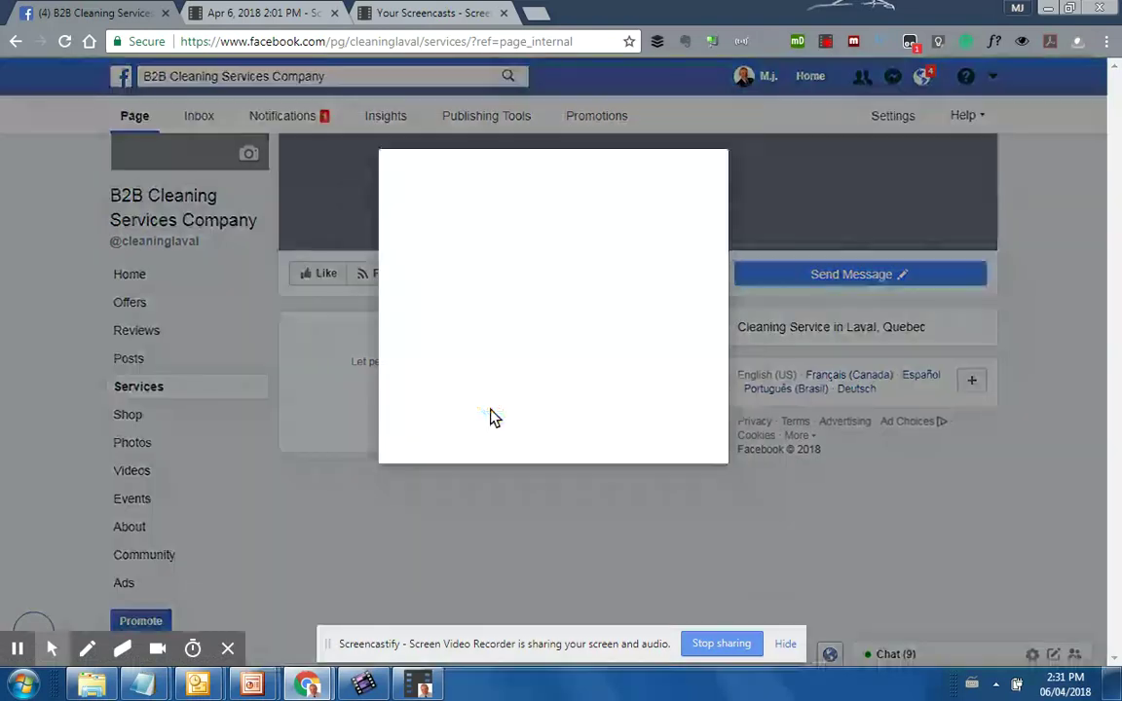
pyautogui.click(376, 516)
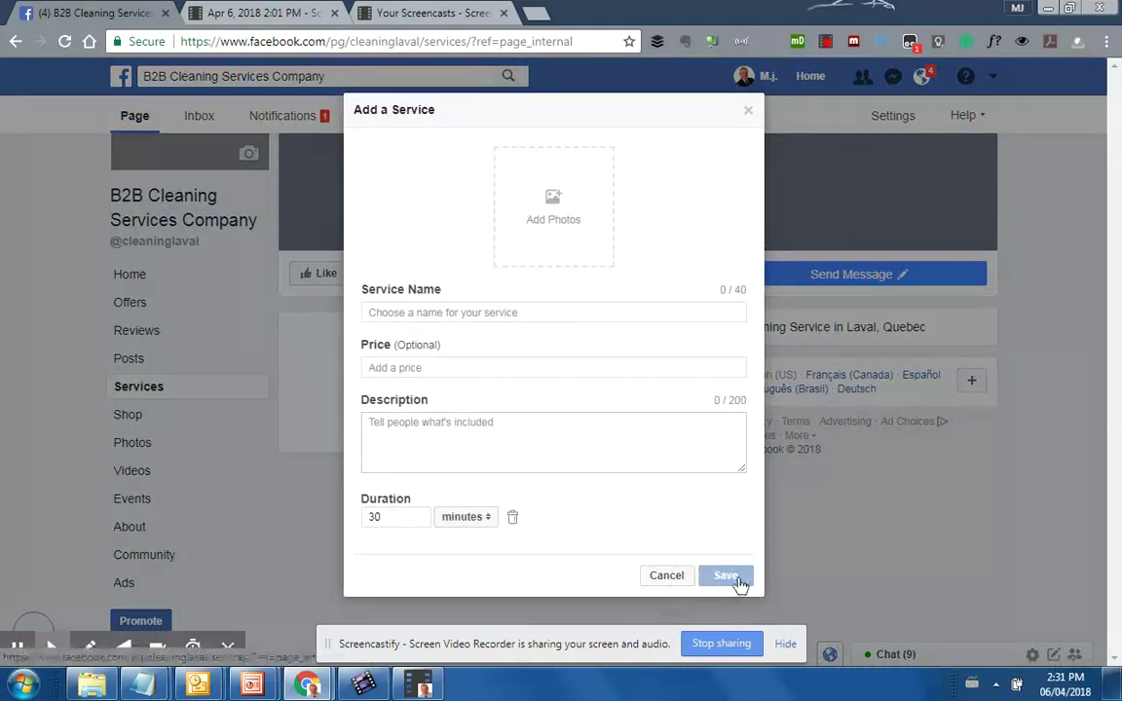
pyautogui.click(666, 575)
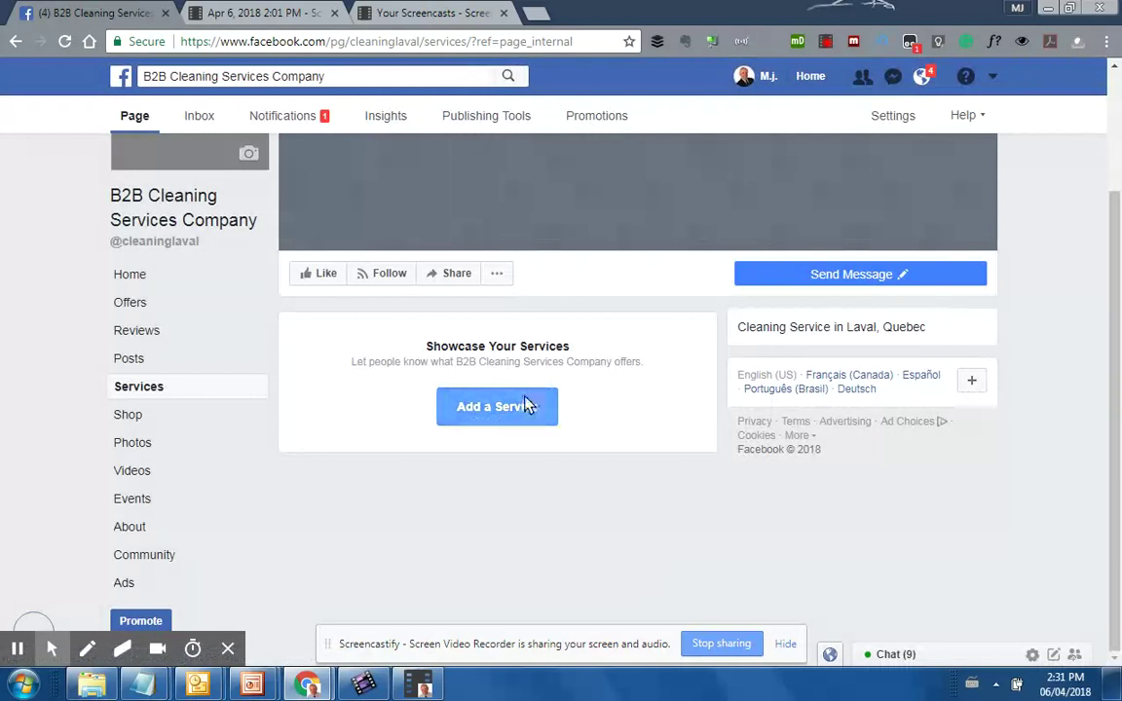
# Check the Shop section's setup terms without agreeing to them, and view the page's Offers section.
pyautogui.click(128, 415)
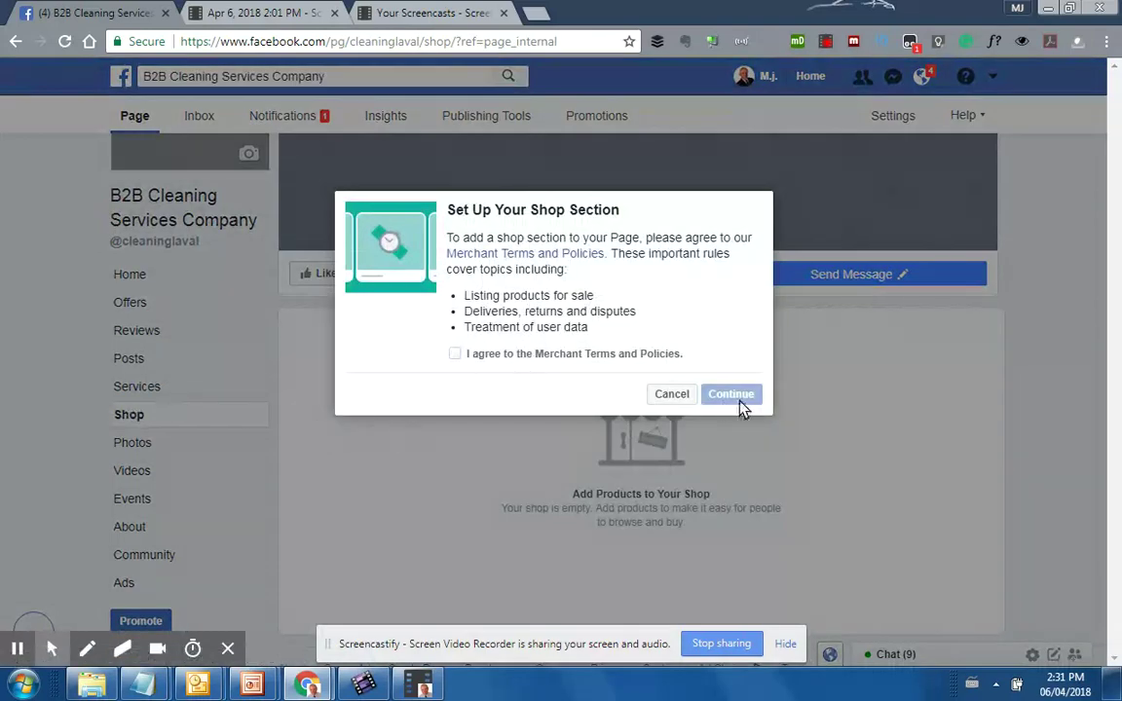
pyautogui.click(671, 395)
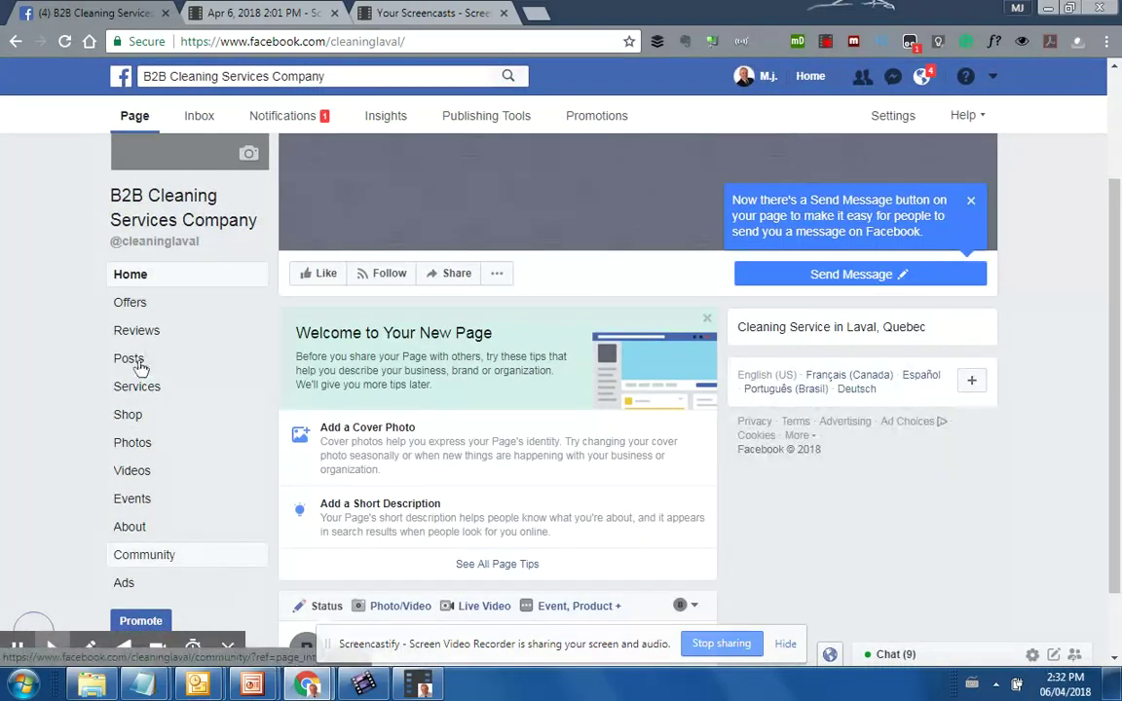
pyautogui.click(143, 305)
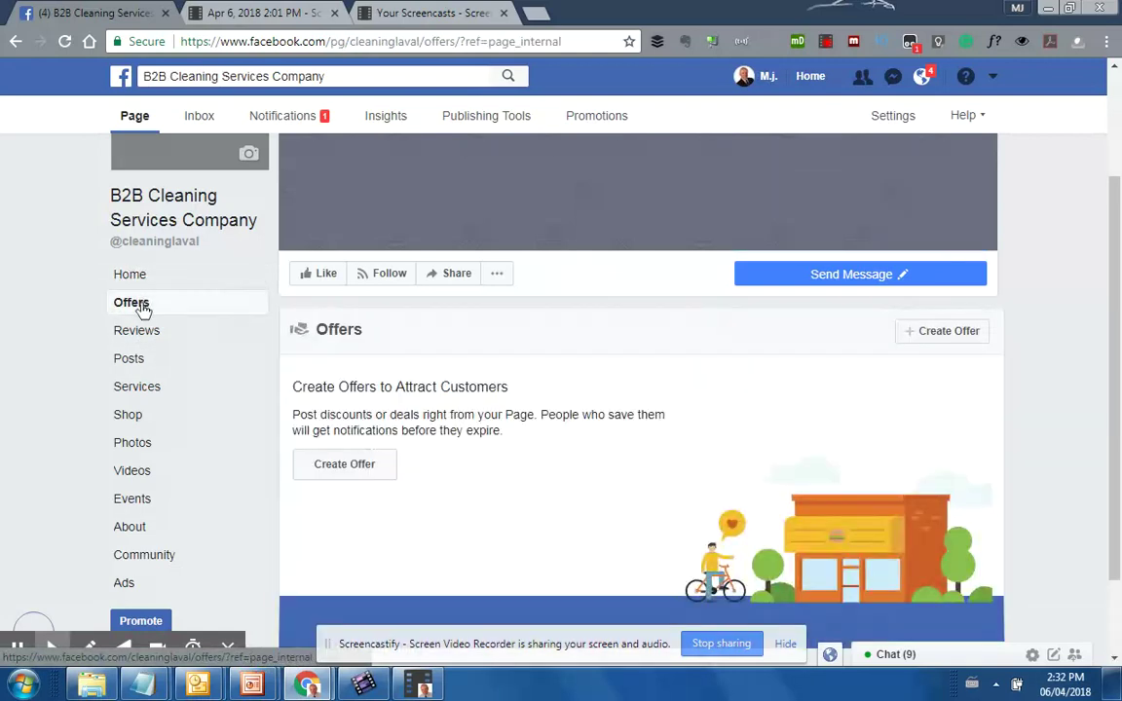
pyautogui.scroll(-2, 711, 472)
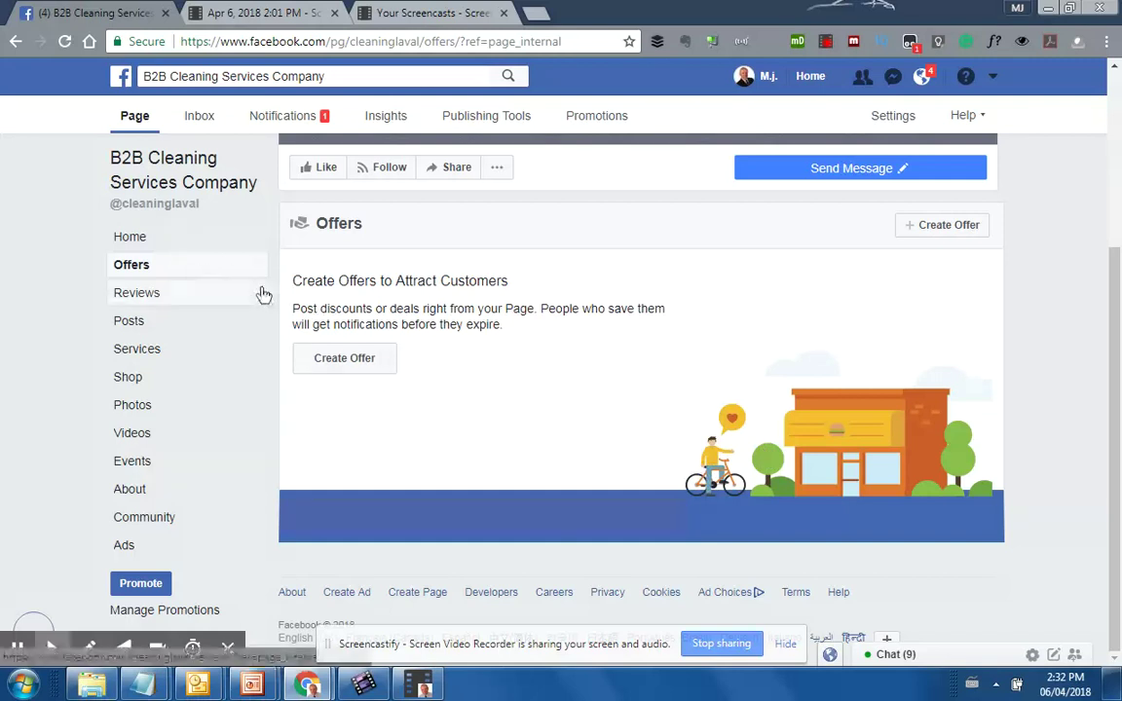
pyautogui.scroll(3, 263, 294)
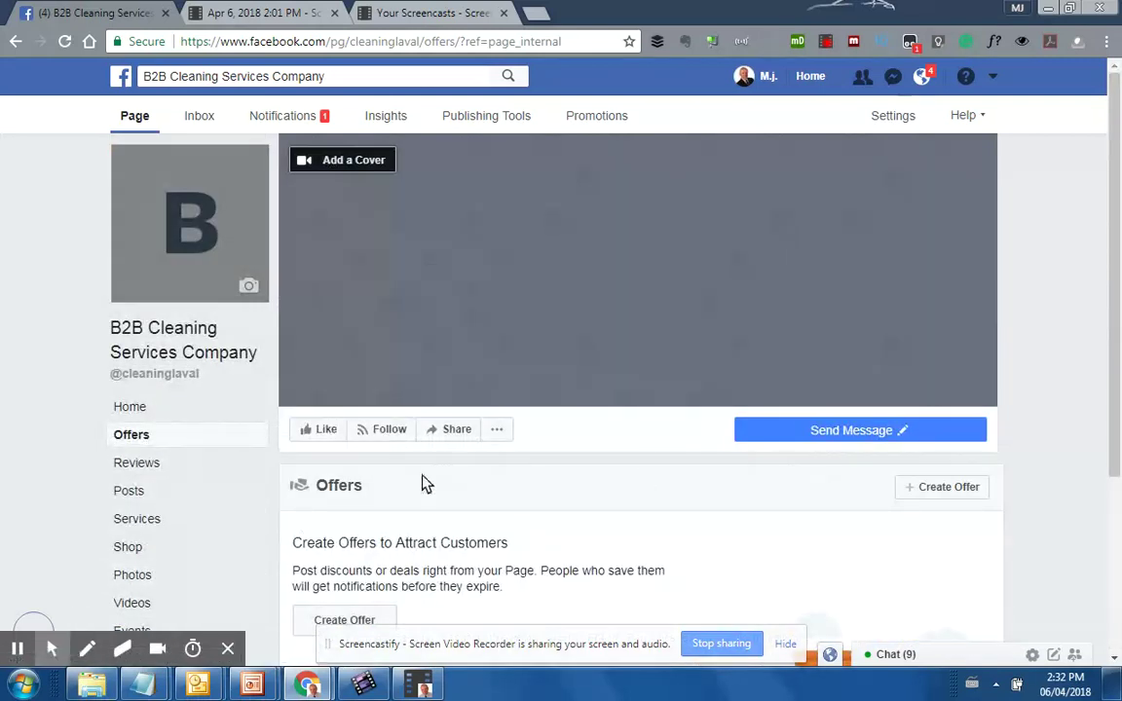
pyautogui.scroll(-3, 429, 481)
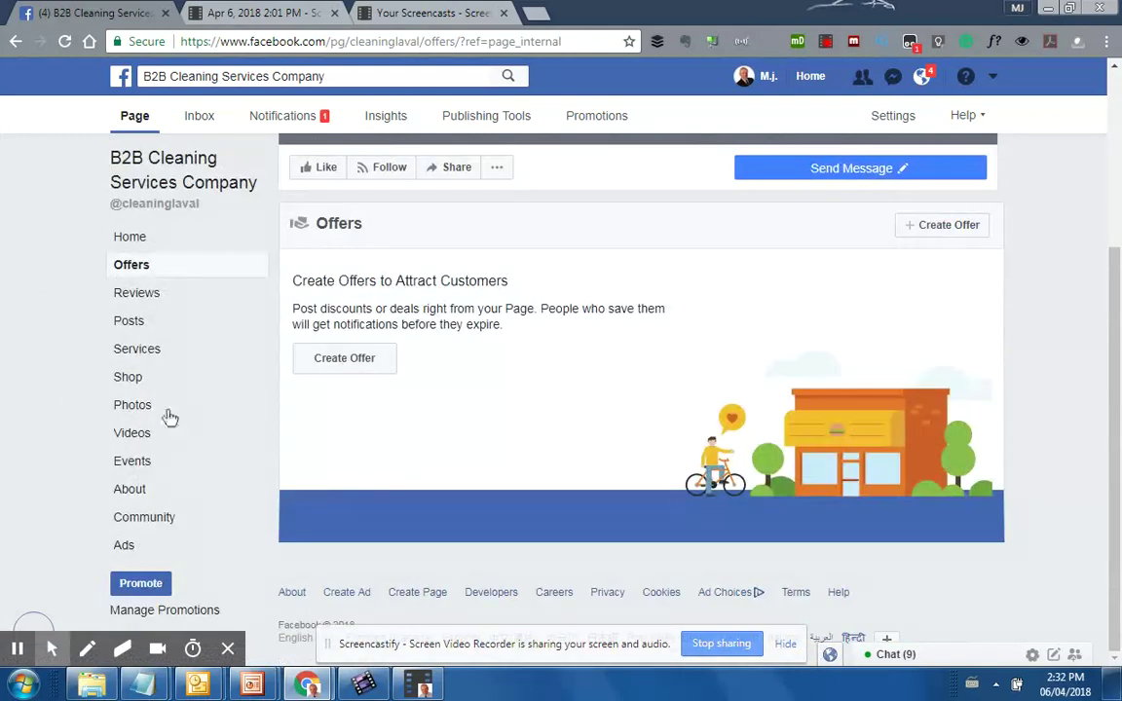
pyautogui.scroll(3, 326, 385)
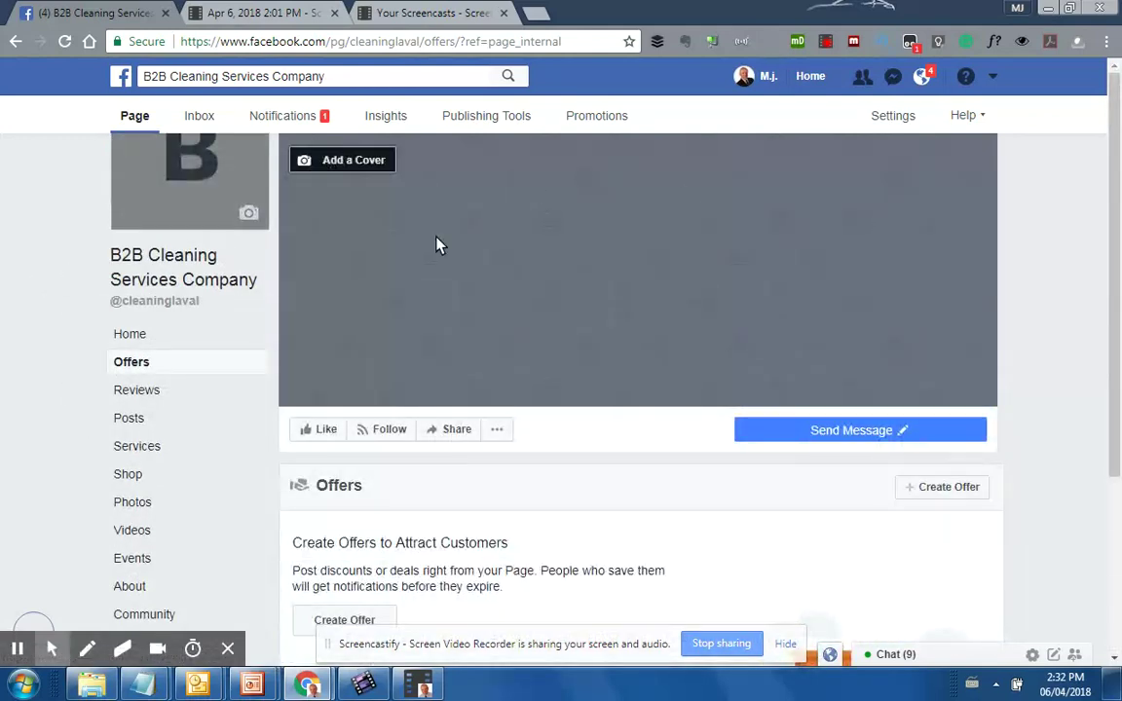
# Start editing the page's Send Message button and preview the booking choice and the Call Now, Contact Us, Sign Up and Send Email options.
pyautogui.moveTo(232, 170)
pyautogui.moveTo(905, 441)
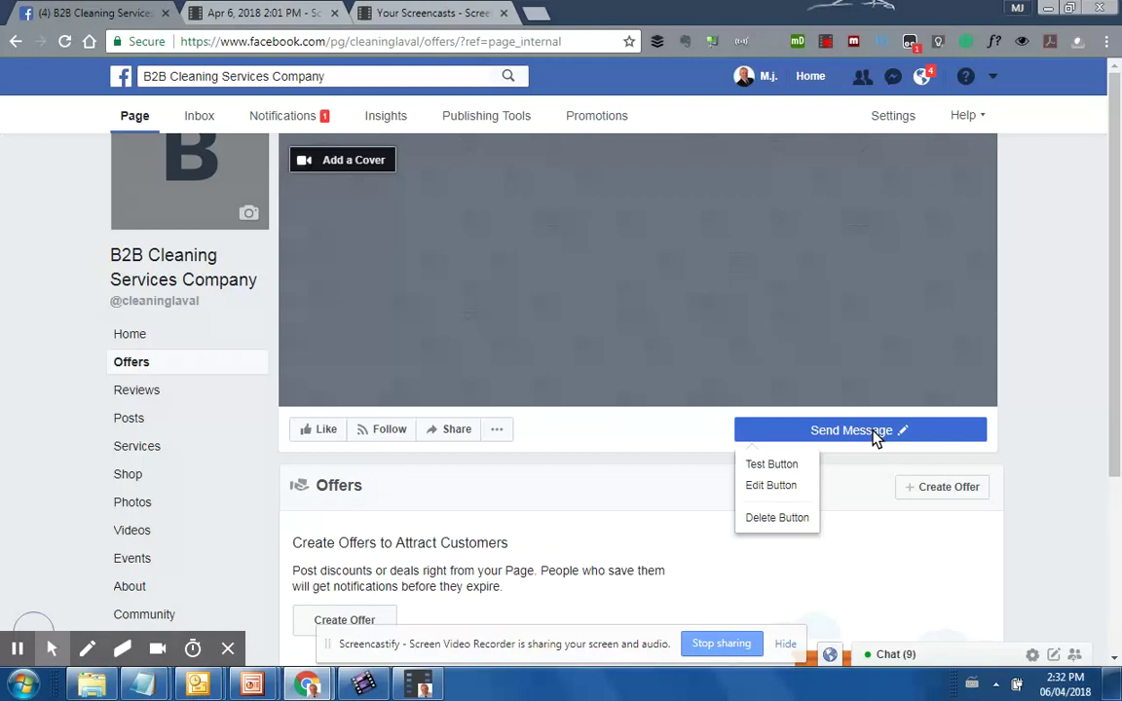
pyautogui.click(768, 486)
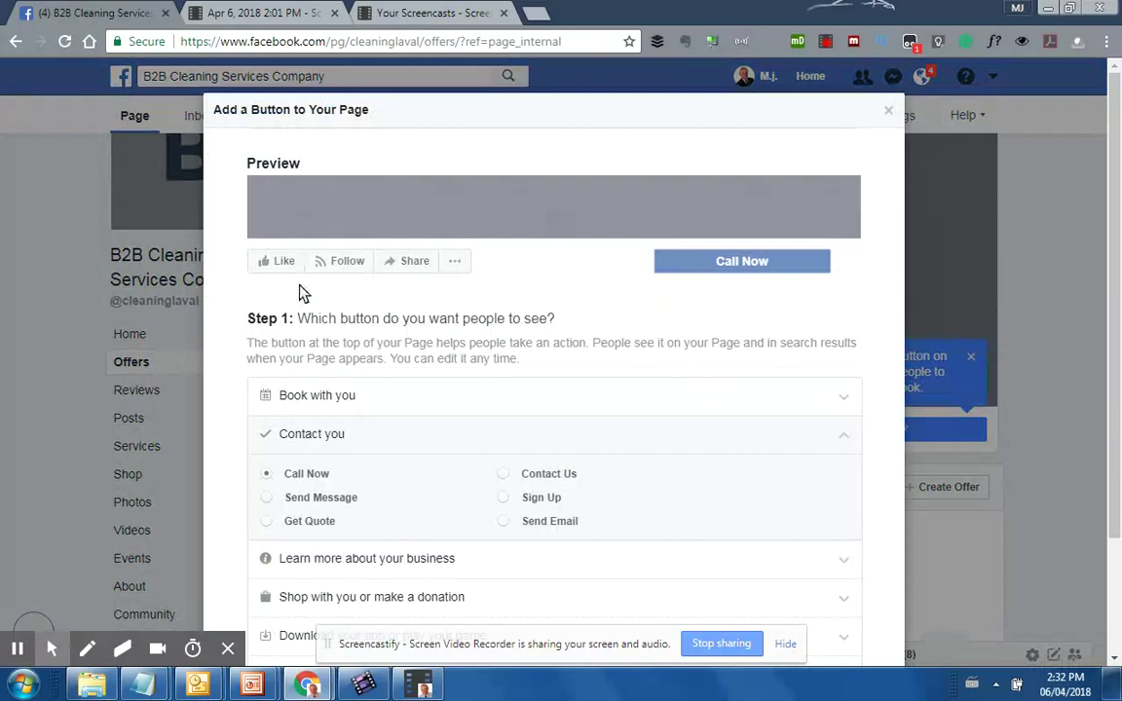
pyautogui.click(326, 403)
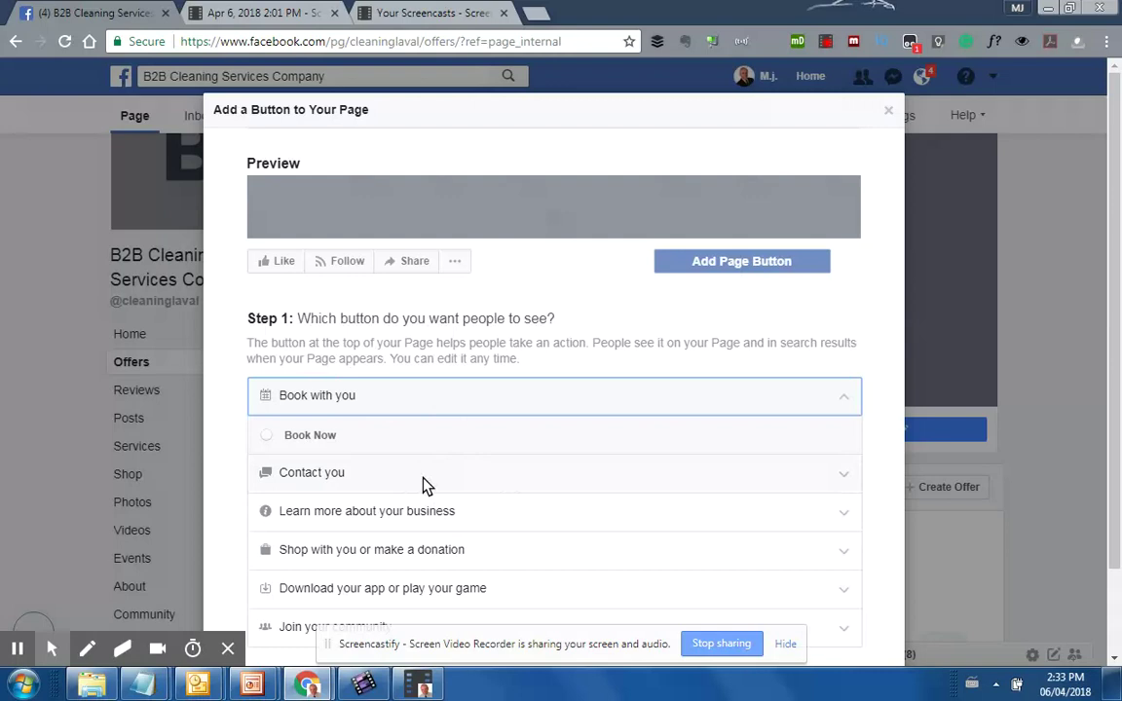
pyautogui.click(295, 475)
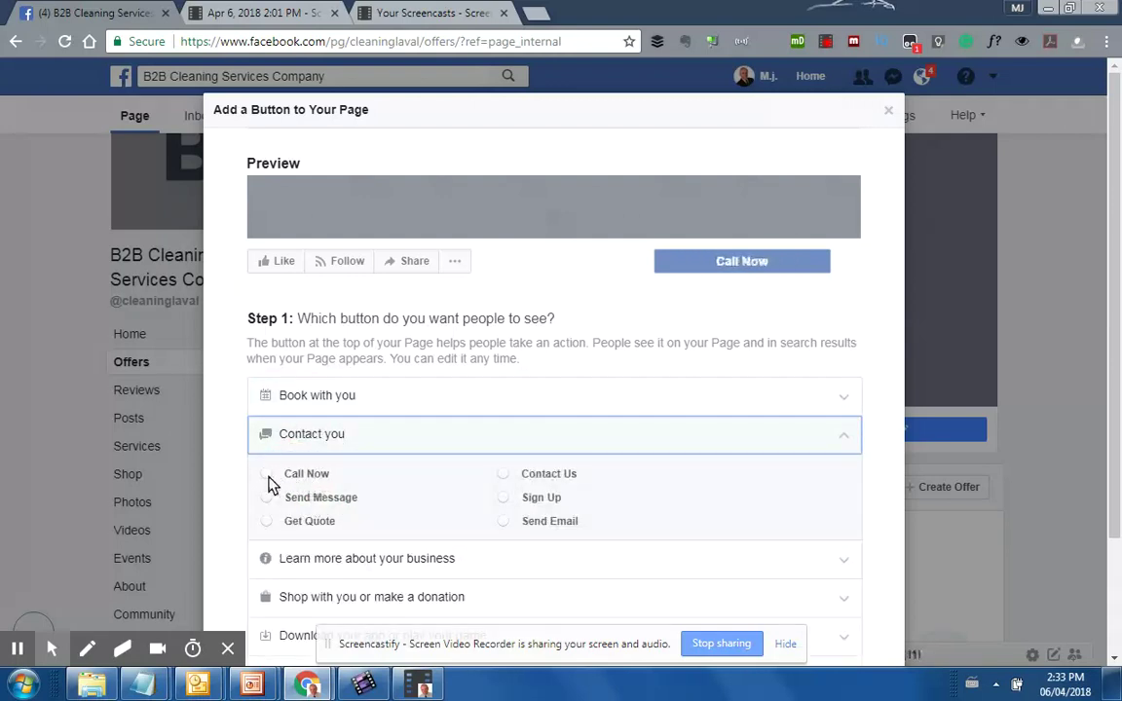
pyautogui.click(270, 478)
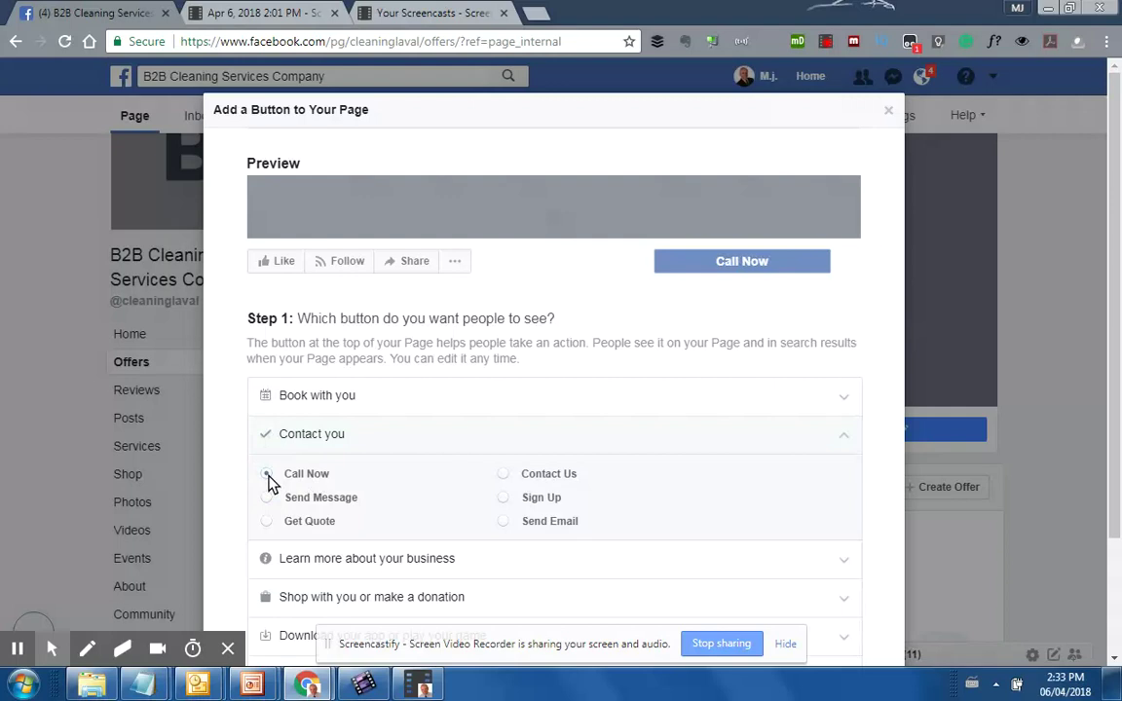
pyautogui.click(504, 523)
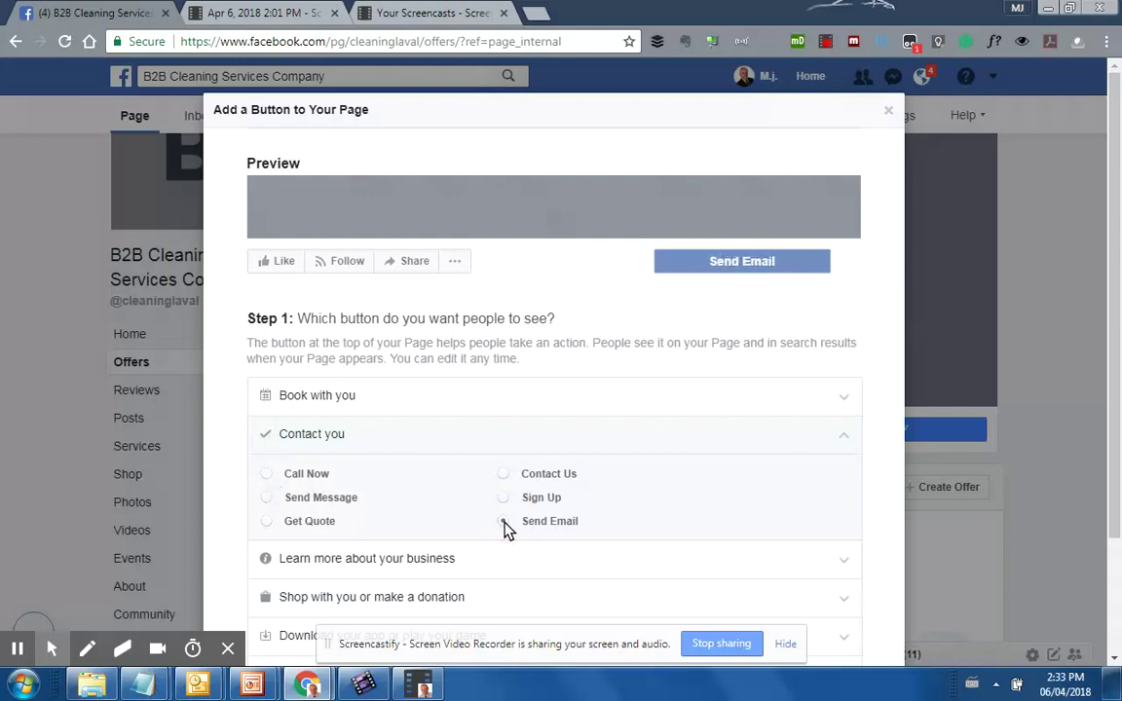
pyautogui.click(504, 475)
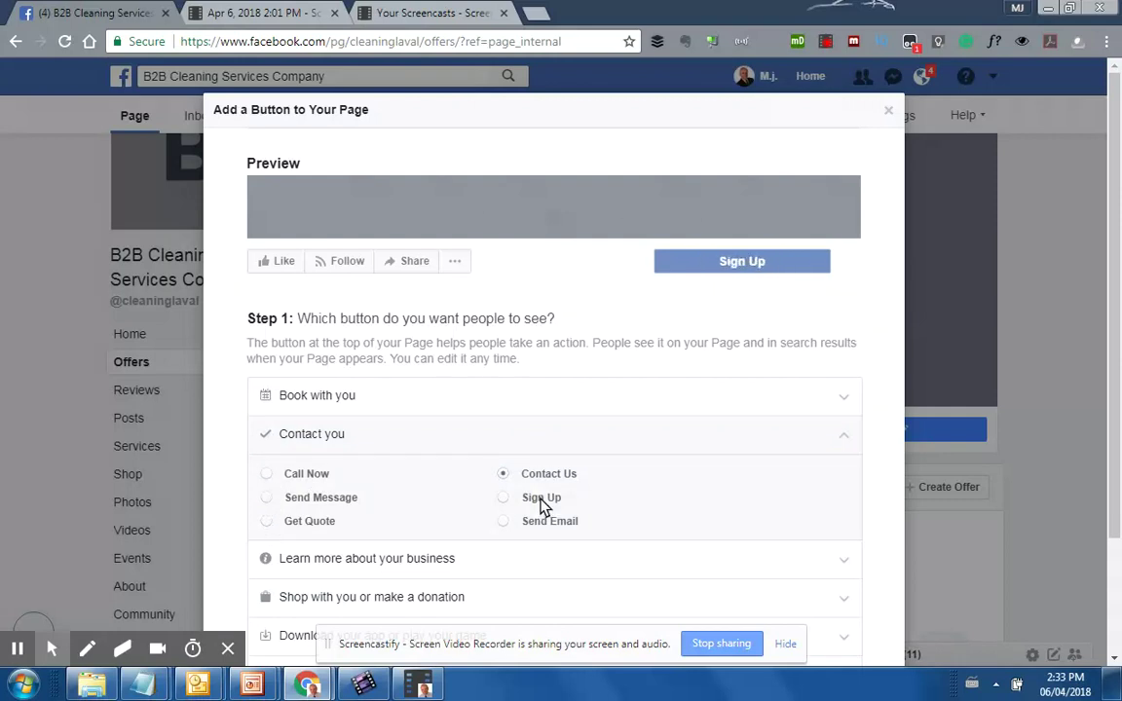
pyautogui.scroll(-1, 540, 502)
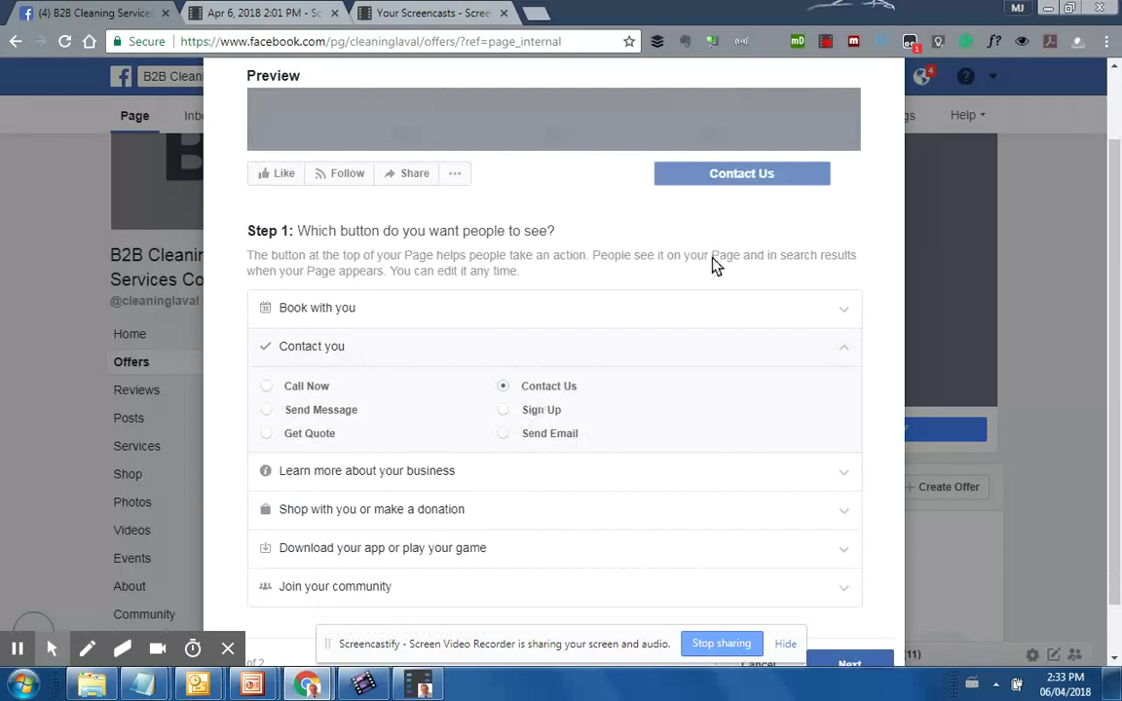
pyautogui.click(504, 413)
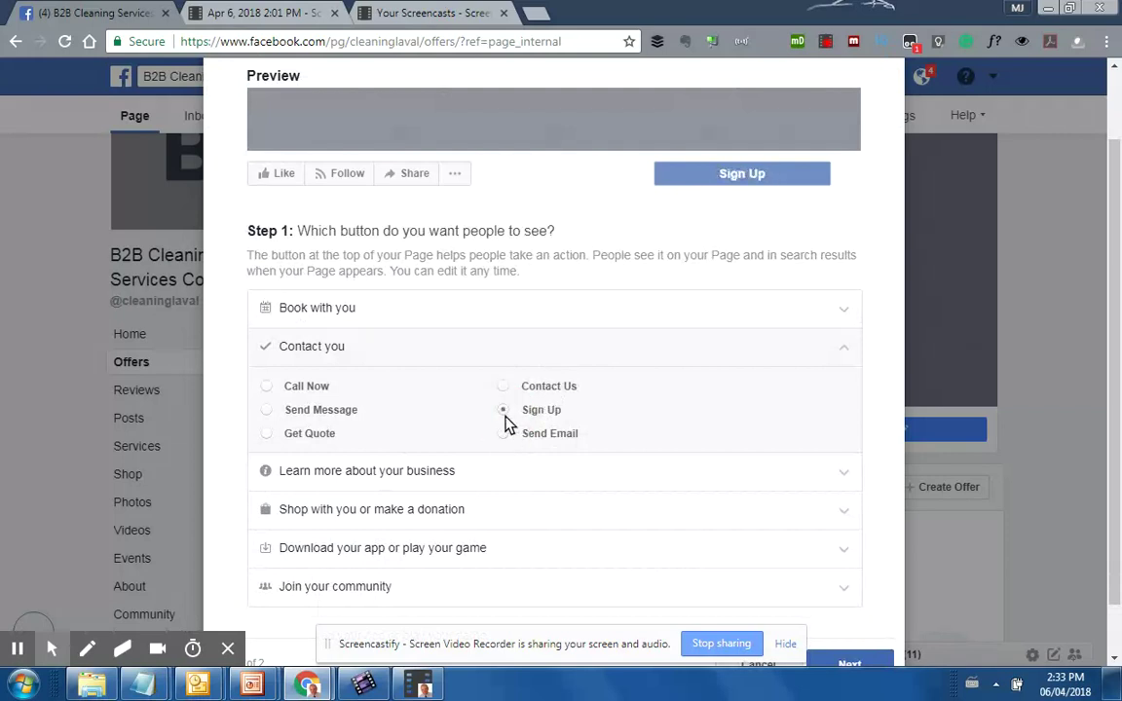
pyautogui.click(505, 435)
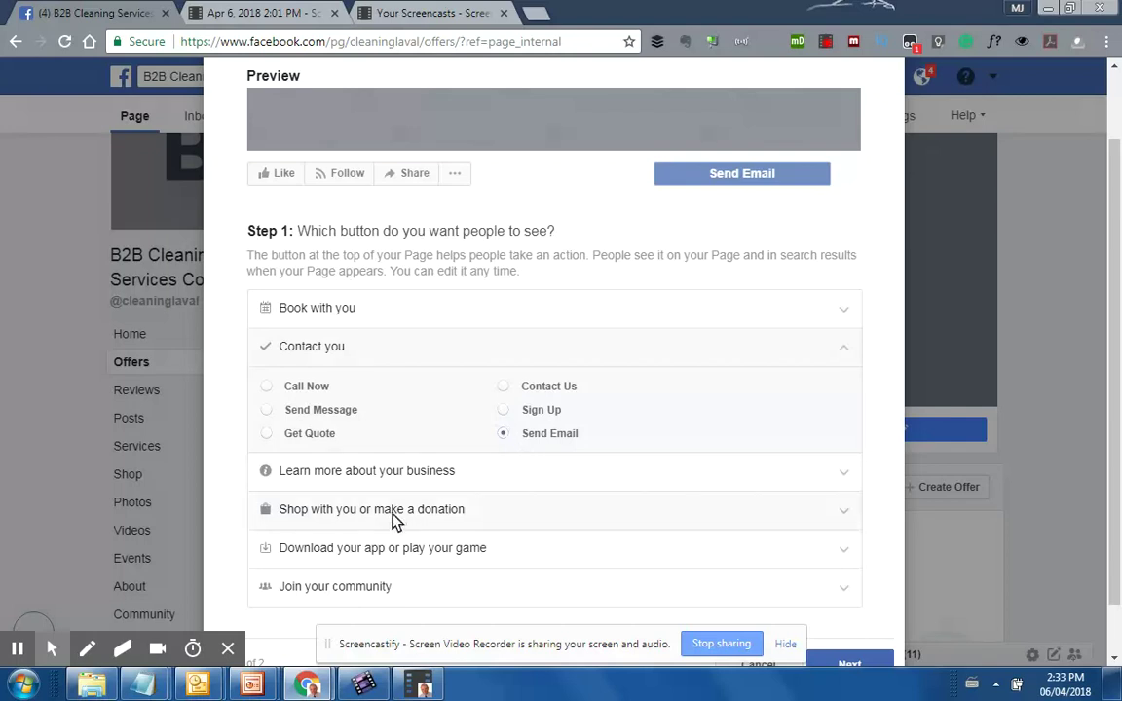
# Look at the shopping options, preview Watch Video and Learn More as the page's button, and cancel the button change.
pyautogui.click(842, 513)
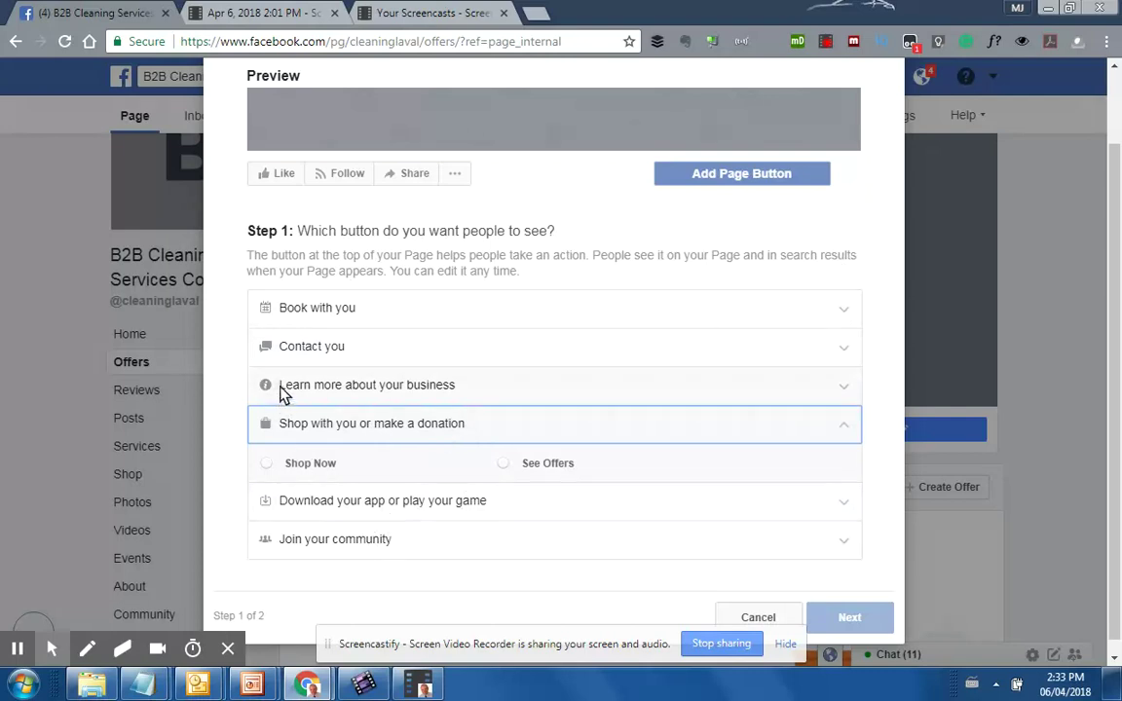
pyautogui.click(309, 390)
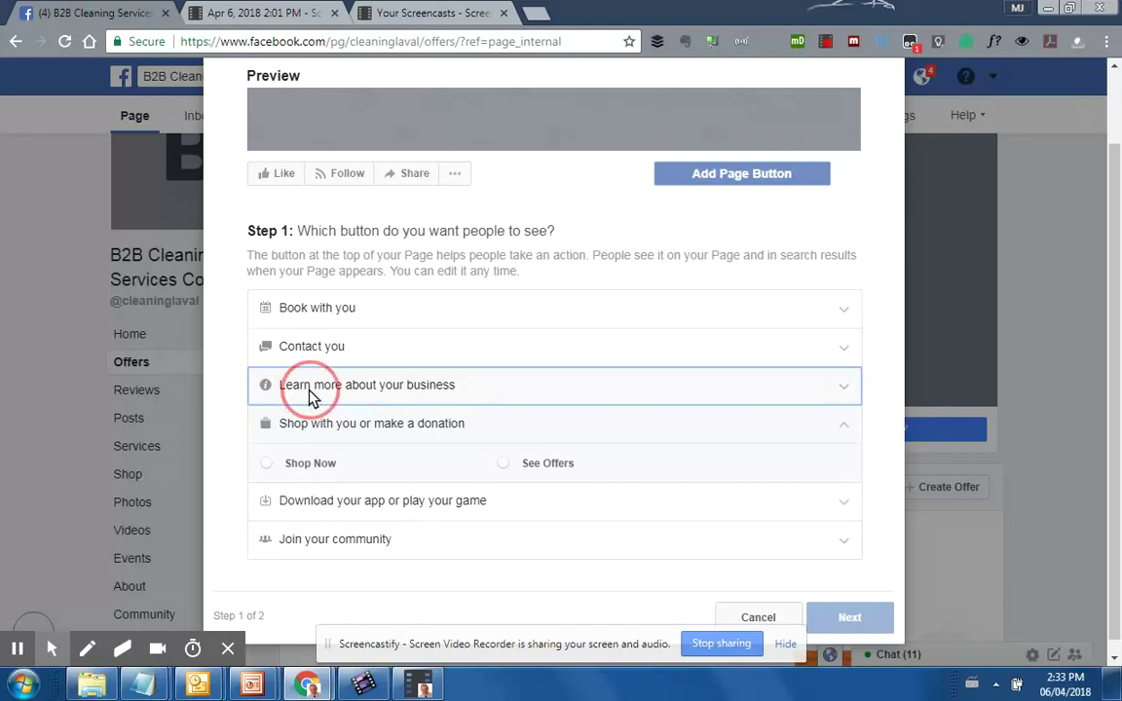
pyautogui.click(267, 428)
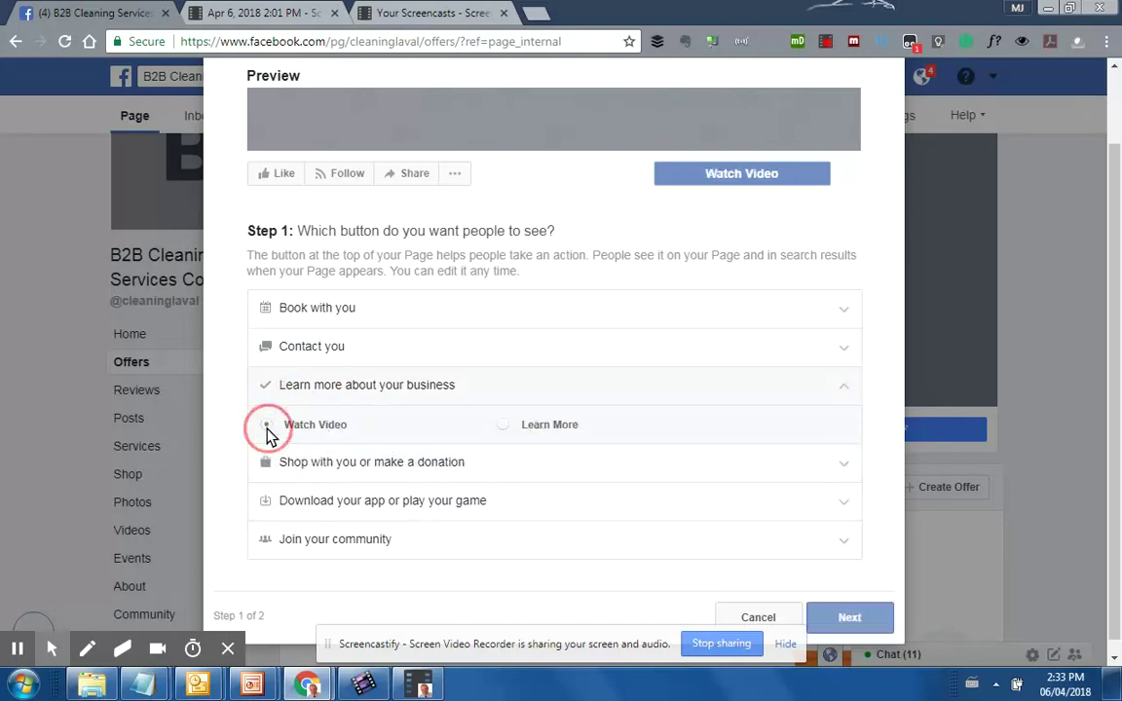
pyautogui.click(505, 426)
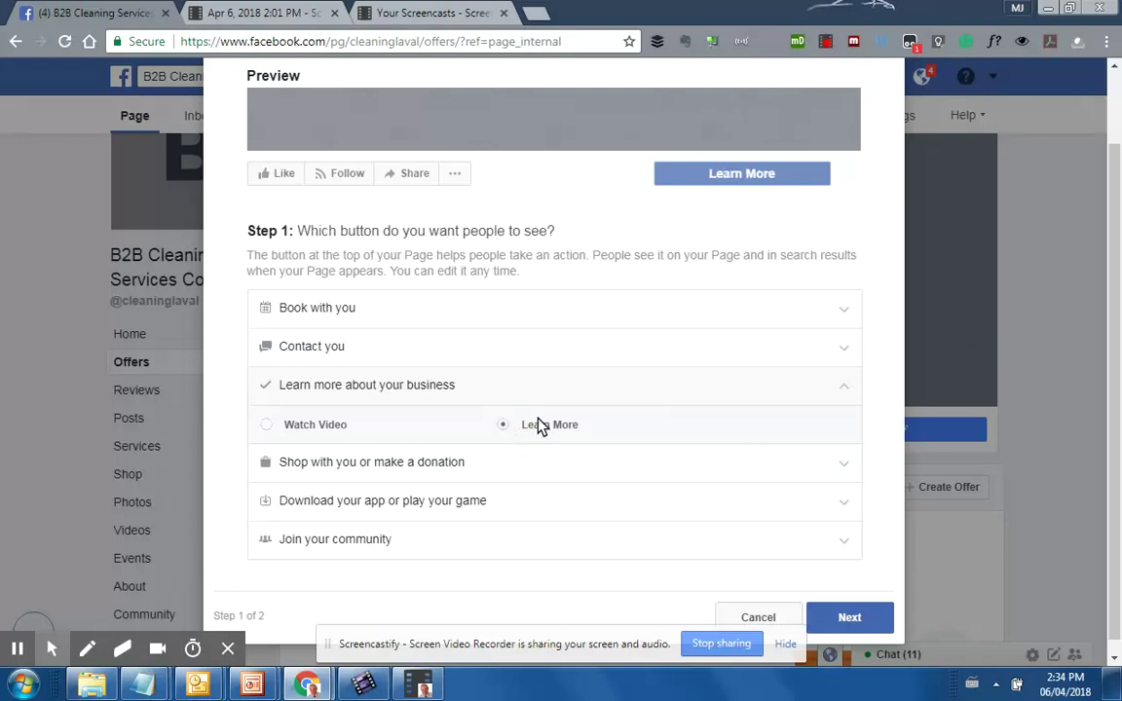
pyautogui.click(267, 426)
pyautogui.scroll(-1, 872, 339)
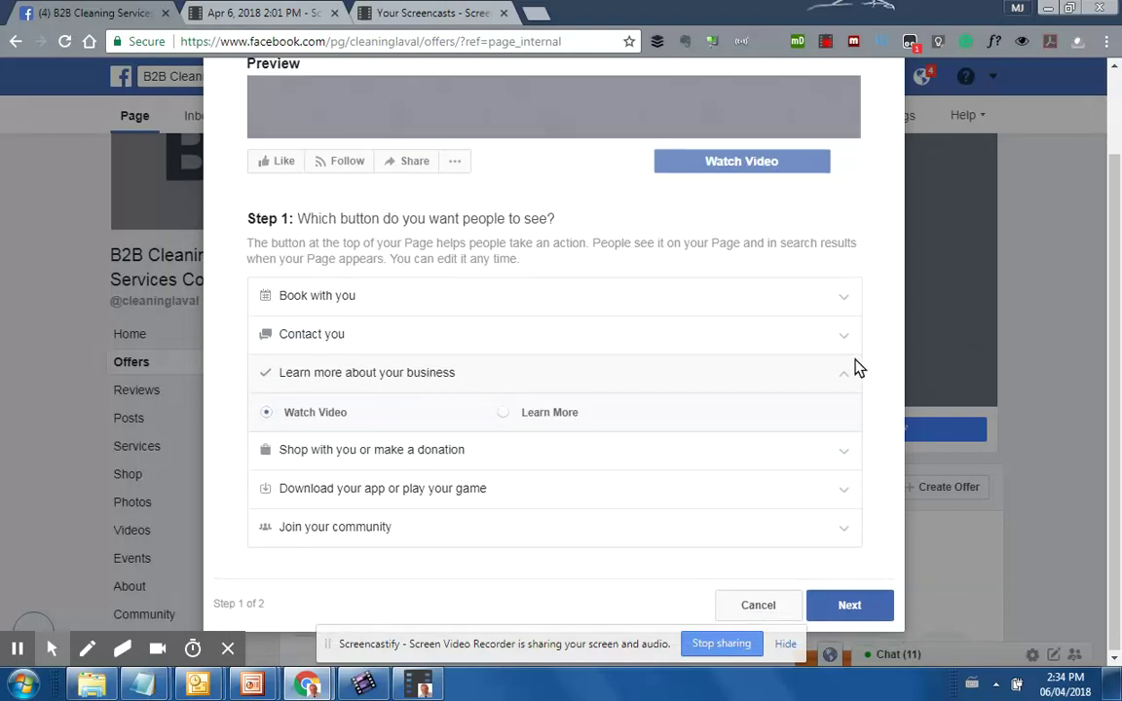
pyautogui.click(757, 604)
pyautogui.moveTo(839, 446)
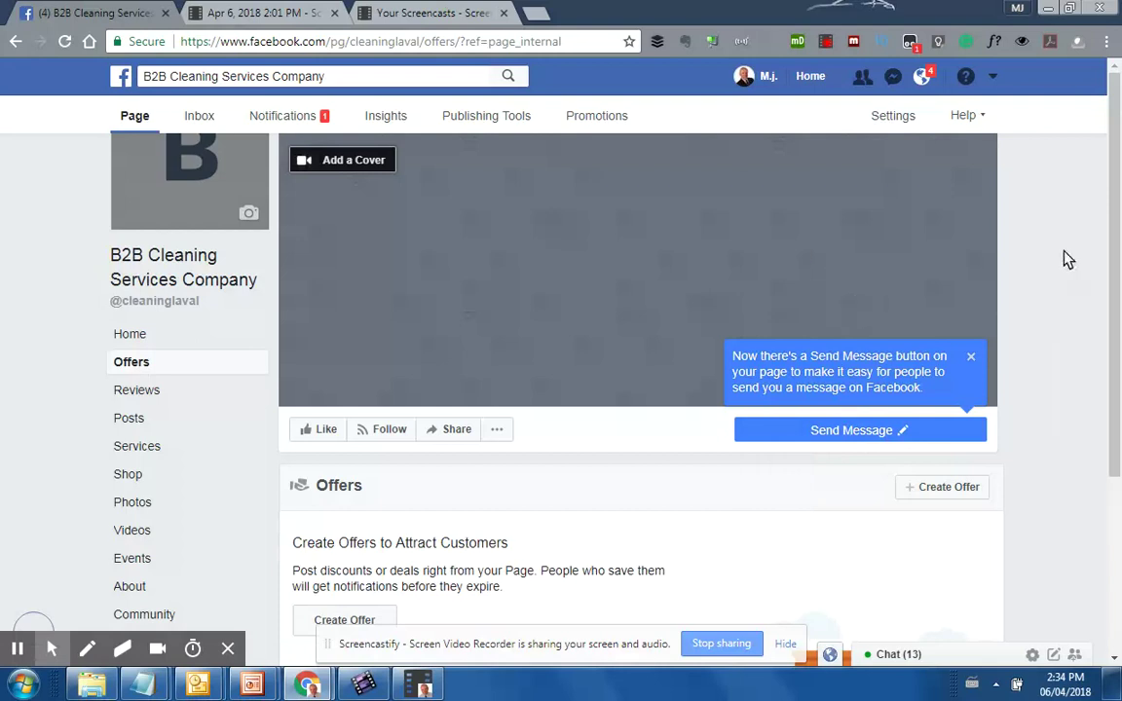
pyautogui.moveTo(871, 434)
pyautogui.scroll(-3, 1120, 288)
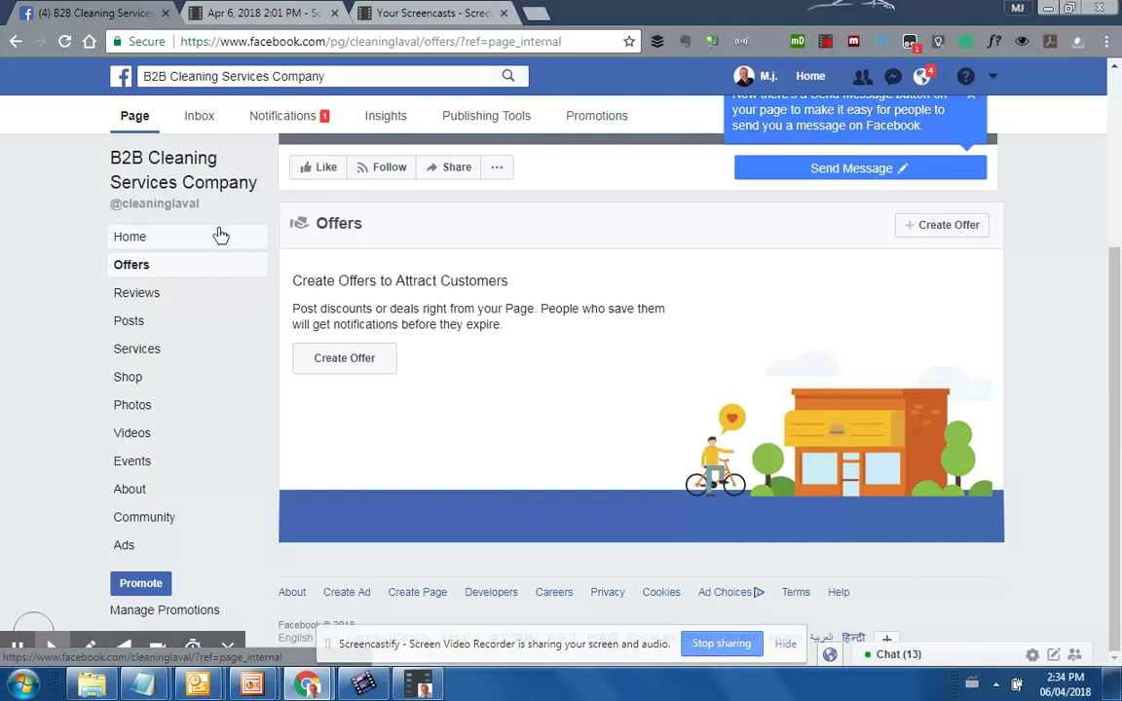
pyautogui.scroll(2, 1093, 324)
pyautogui.scroll(1, 1092, 322)
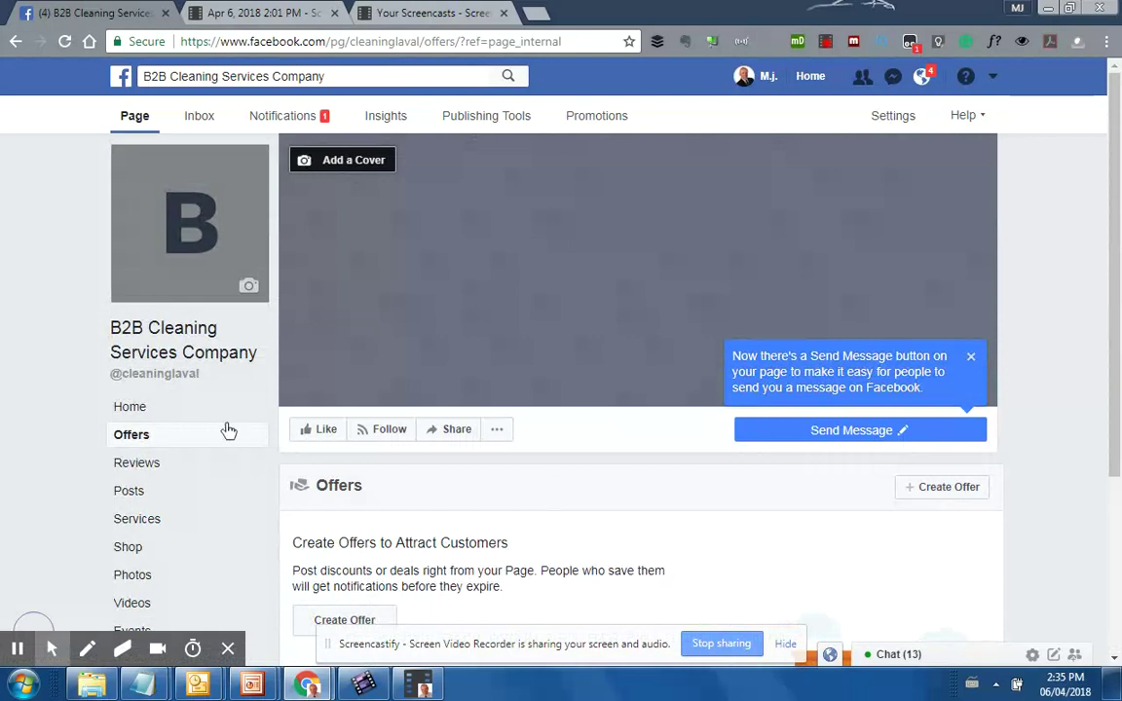
pyautogui.click(343, 76)
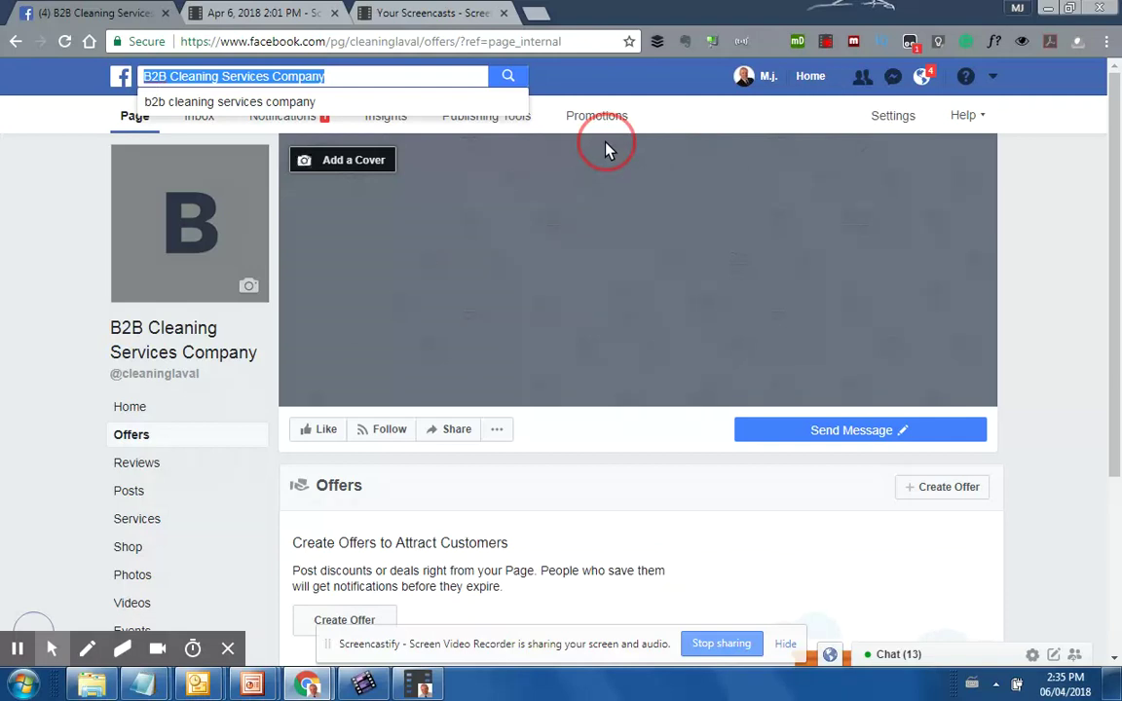
# Search Facebook for "cleaning service in laval".
pyautogui.write('cl')
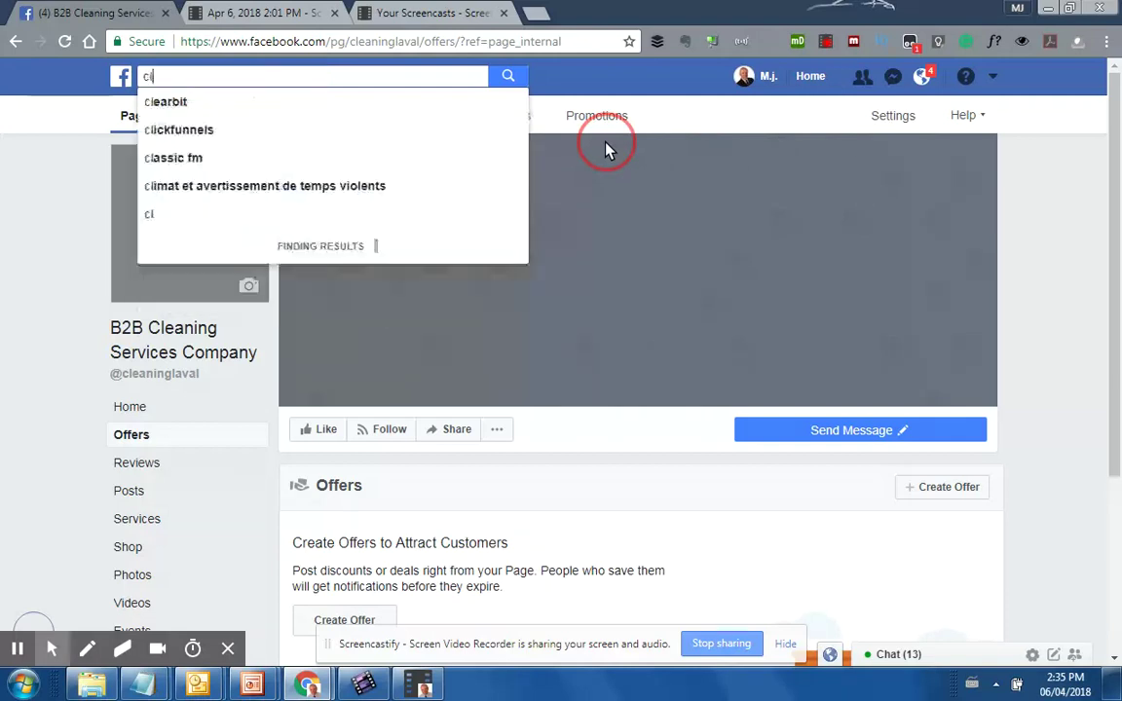
pyautogui.write('eaning servi')
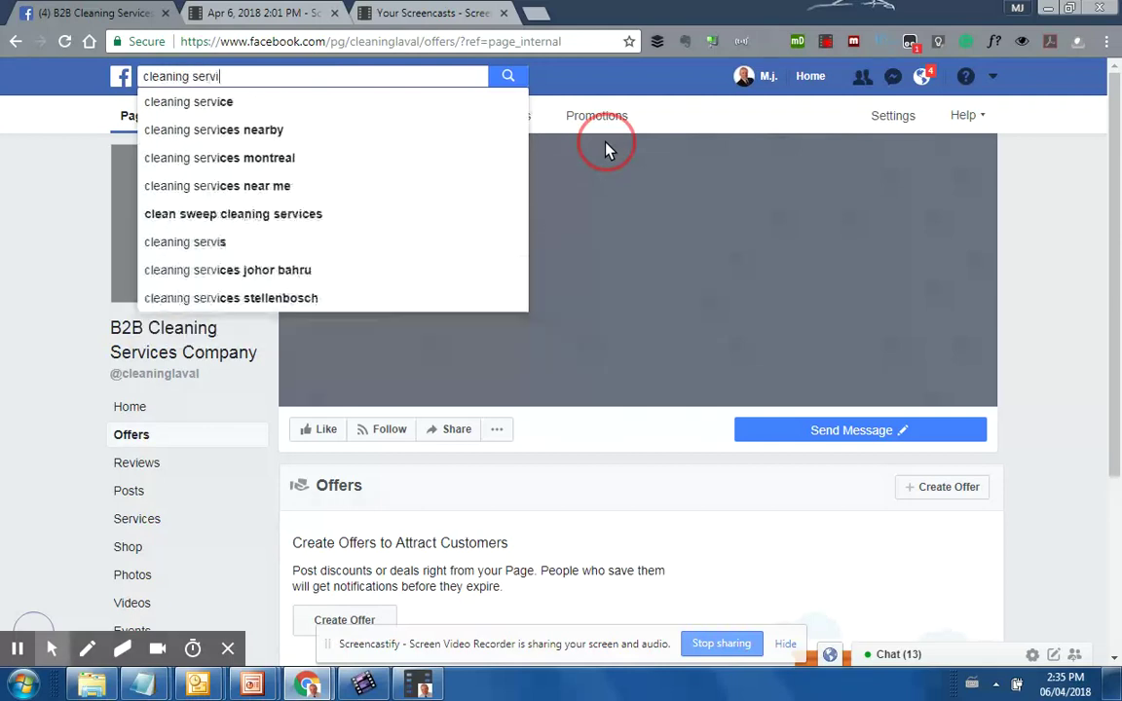
pyautogui.write('ce in laval')
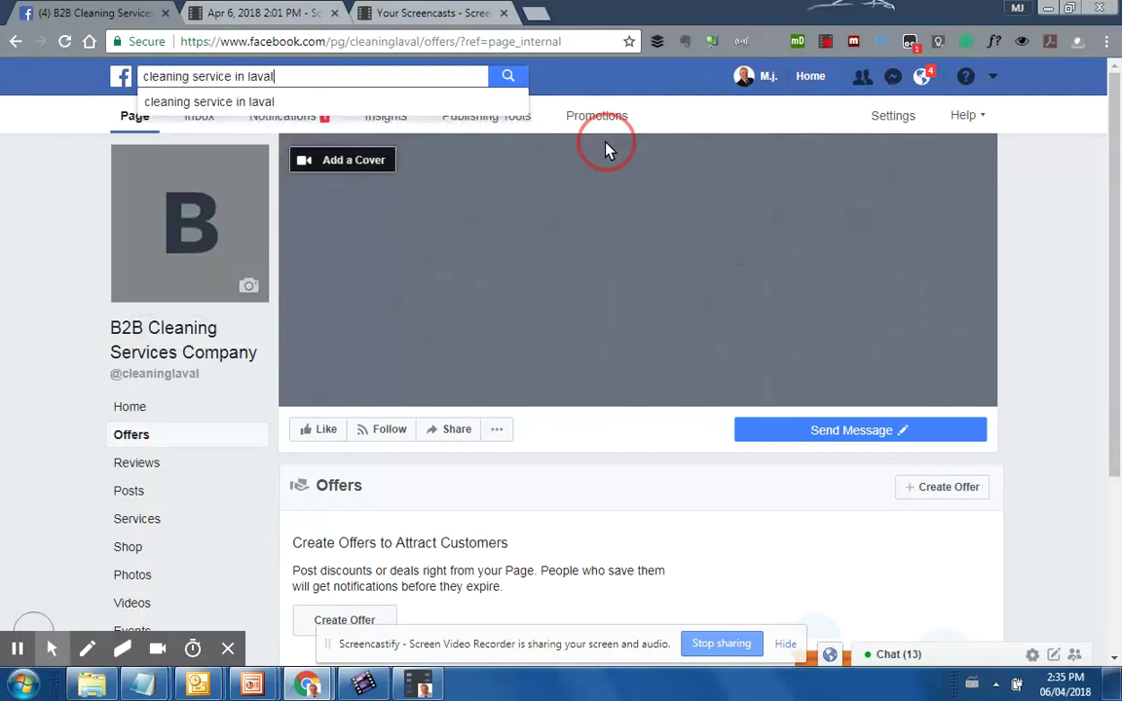
pyautogui.press('Return')
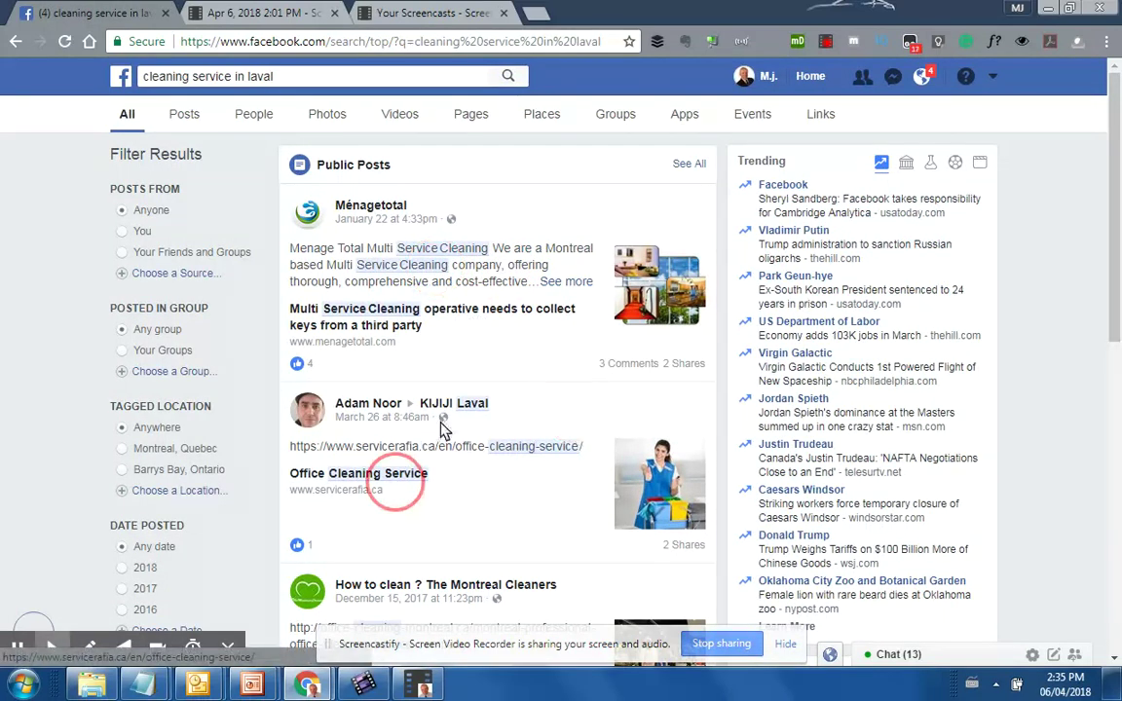
# Examine the public posts, places and pages in the search results, and return to the company page's Offers section.
pyautogui.scroll(-1, 491, 425)
pyautogui.scroll(-4, 491, 425)
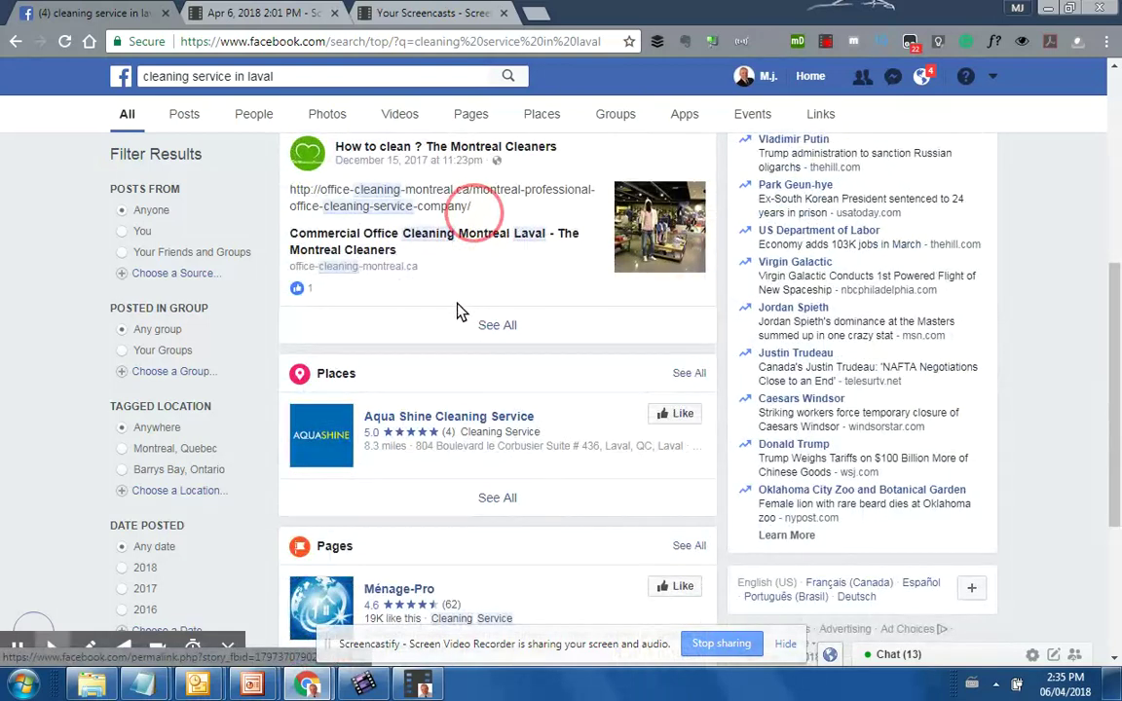
pyautogui.scroll(2, 707, 253)
pyautogui.scroll(3, 707, 253)
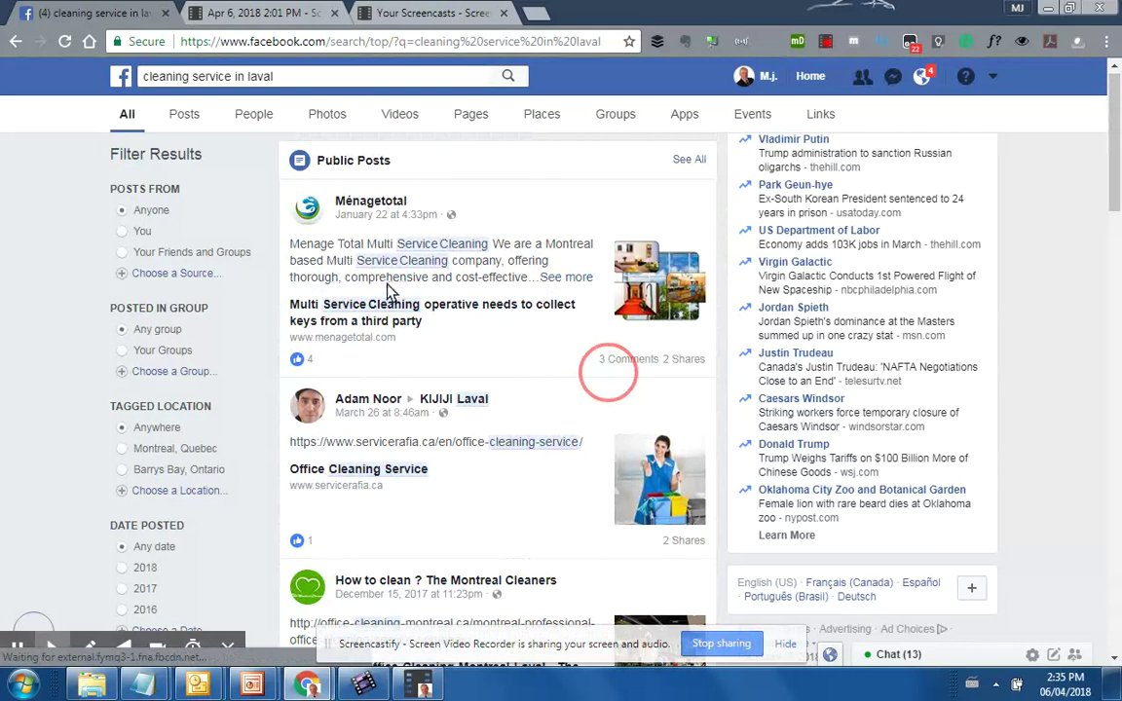
pyautogui.scroll(1, 409, 215)
pyautogui.scroll(-6, 389, 204)
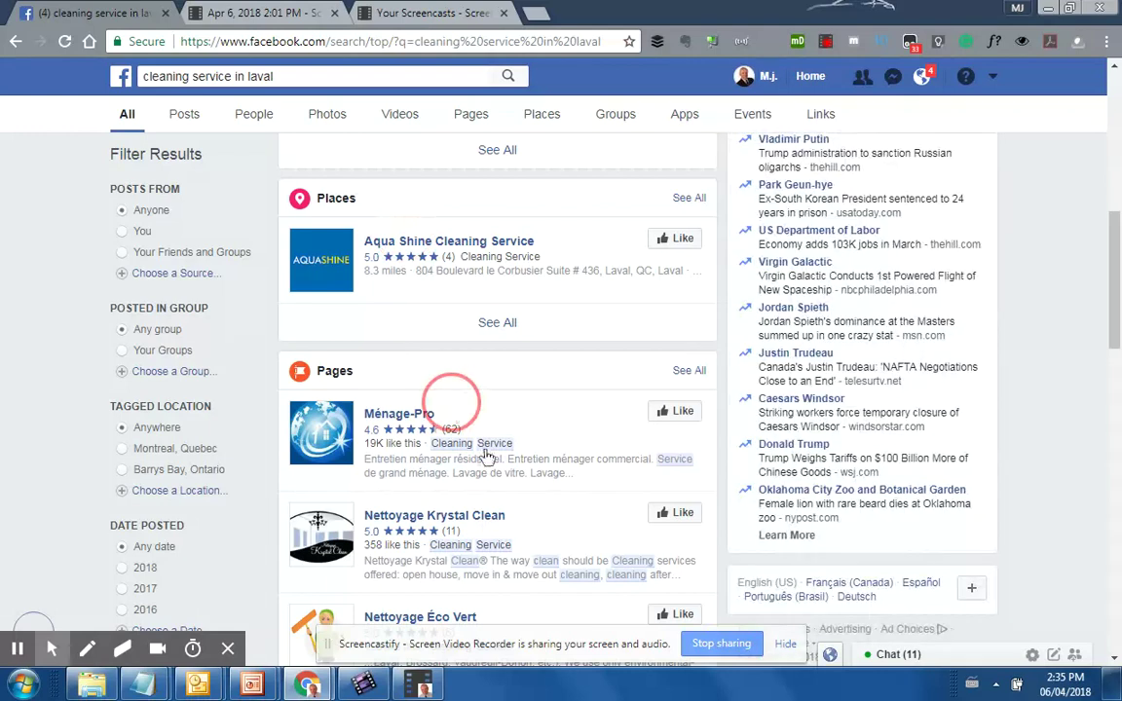
pyautogui.scroll(-1, 458, 439)
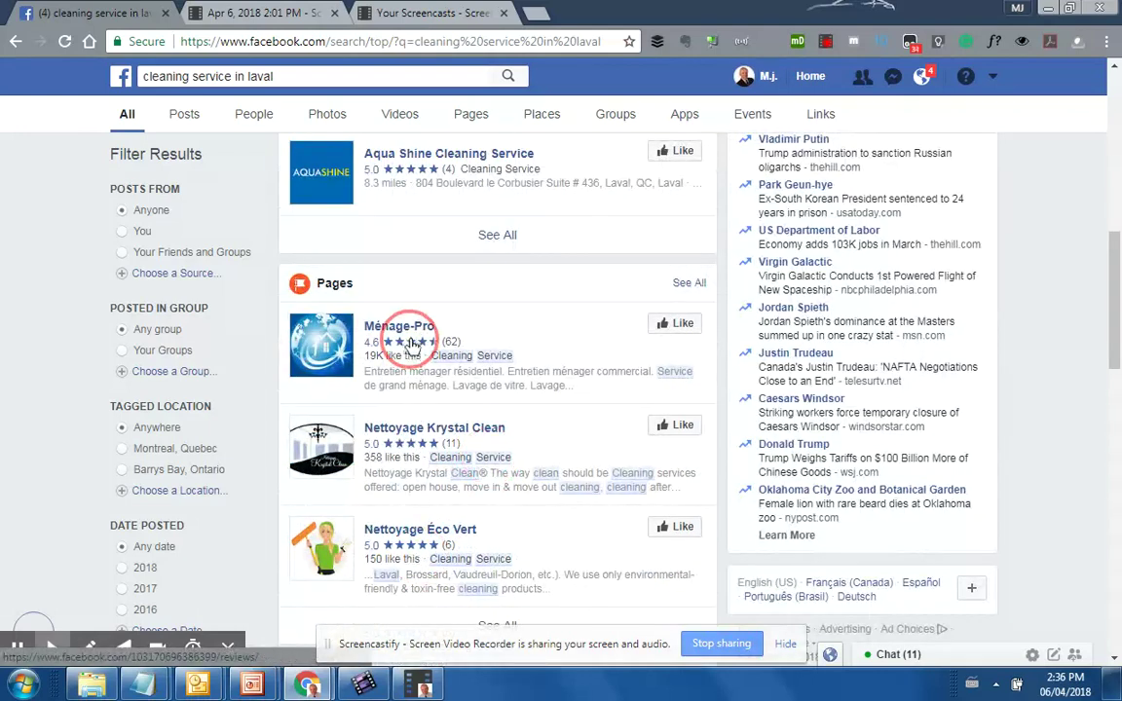
pyautogui.scroll(2, 414, 343)
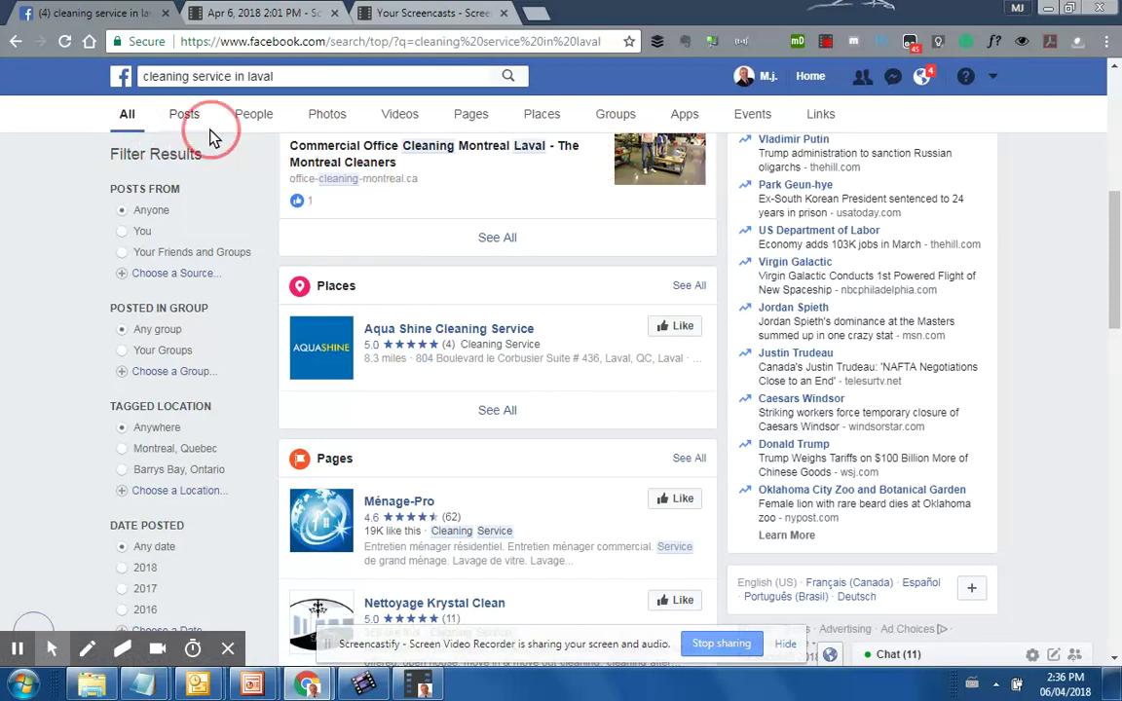
pyautogui.scroll(5, 200, 210)
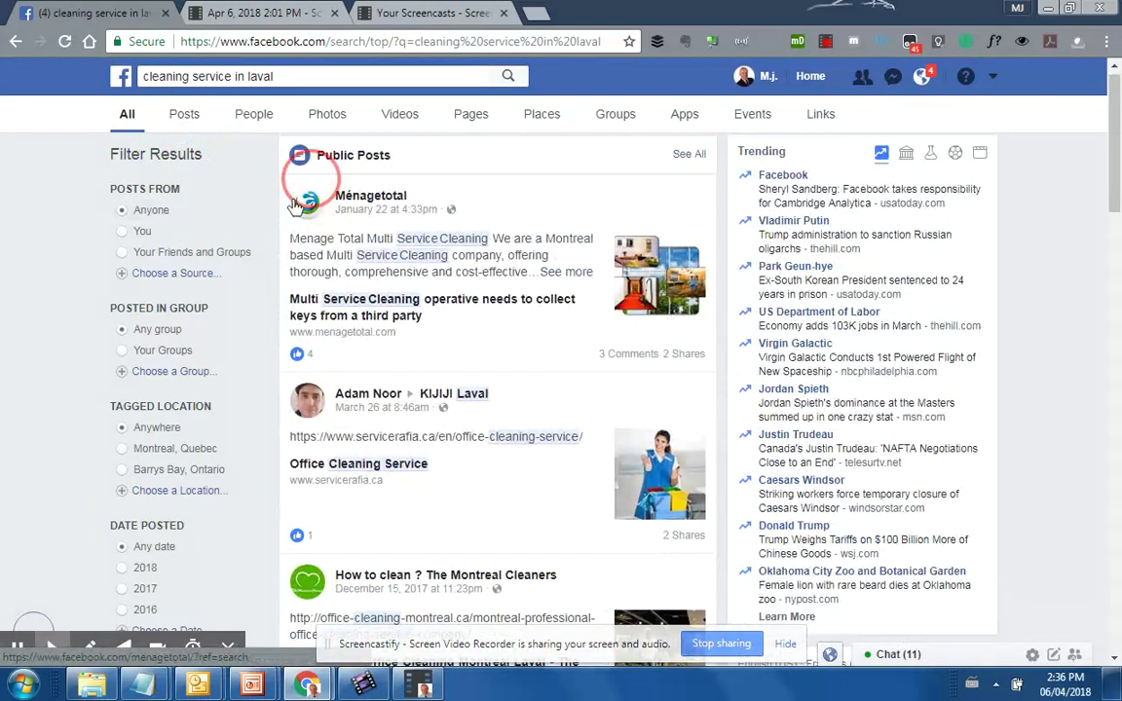
pyautogui.click(15, 42)
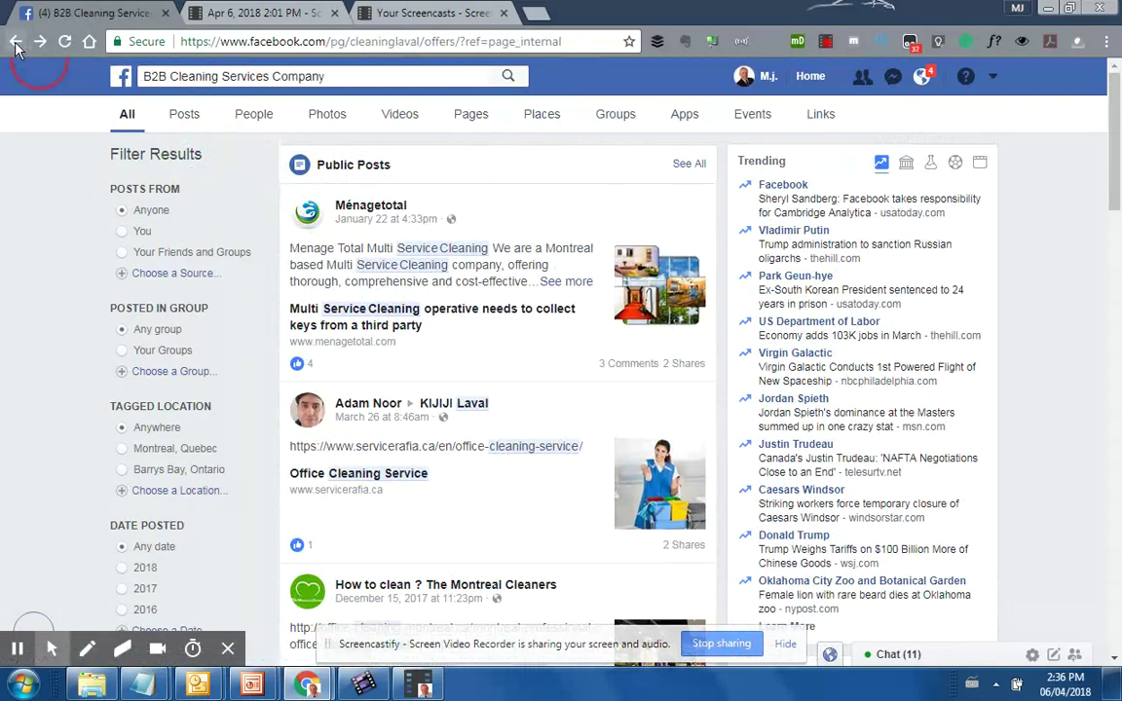